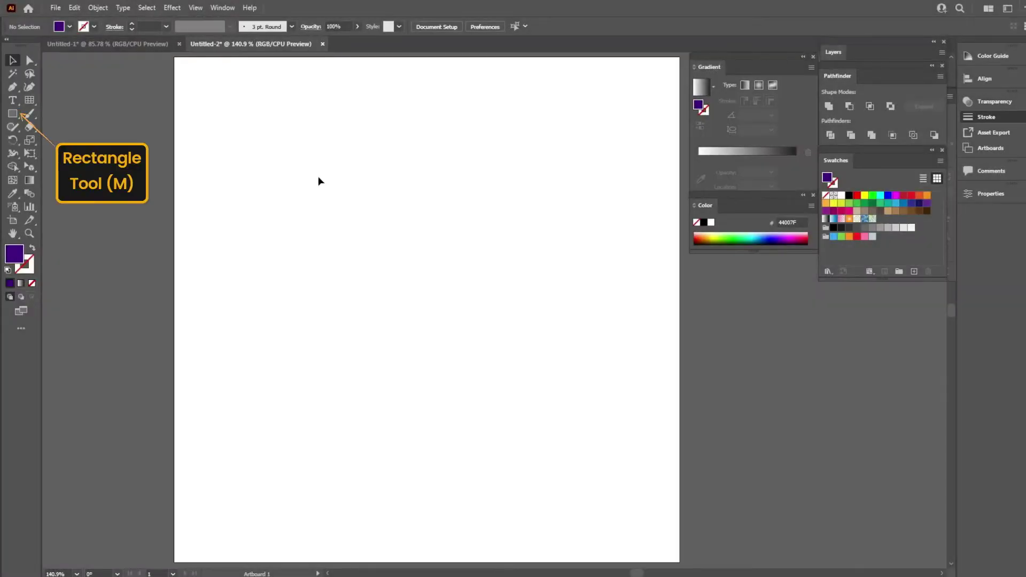
Draw a small dark purple square and move it to the artboard's right side.
key(m)
drag(96, 77, 235, 202)
key(v)
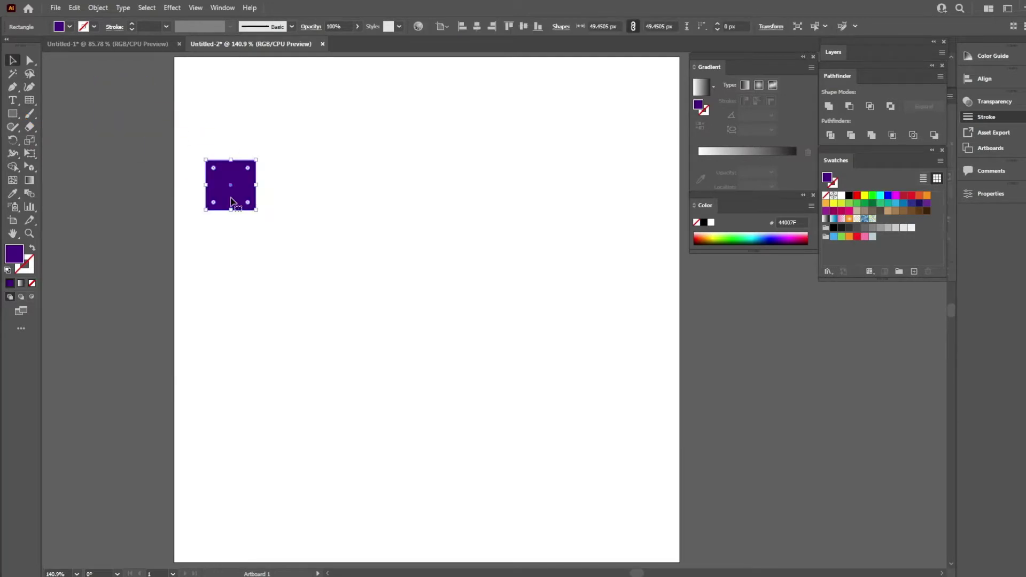
drag(206, 209, 550, 259)
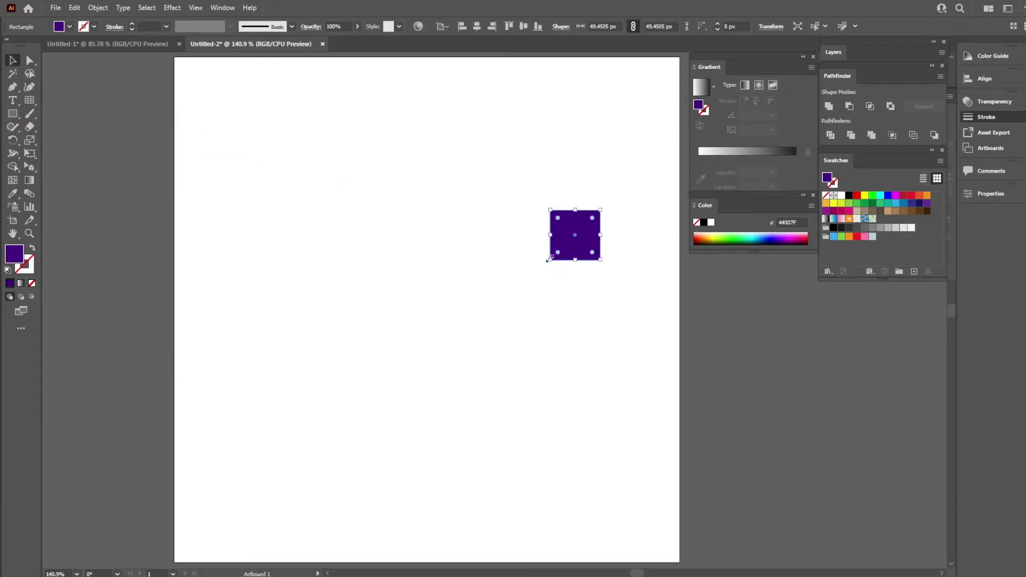
click(655, 301)
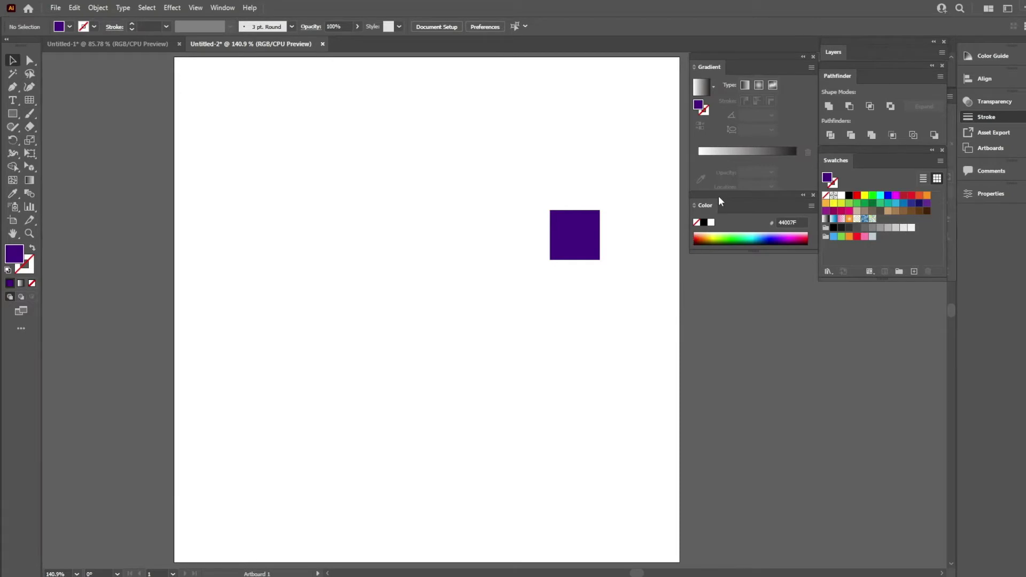
Give the square a gradient fill with a cyan #30F9F9 left stop.
click(581, 244)
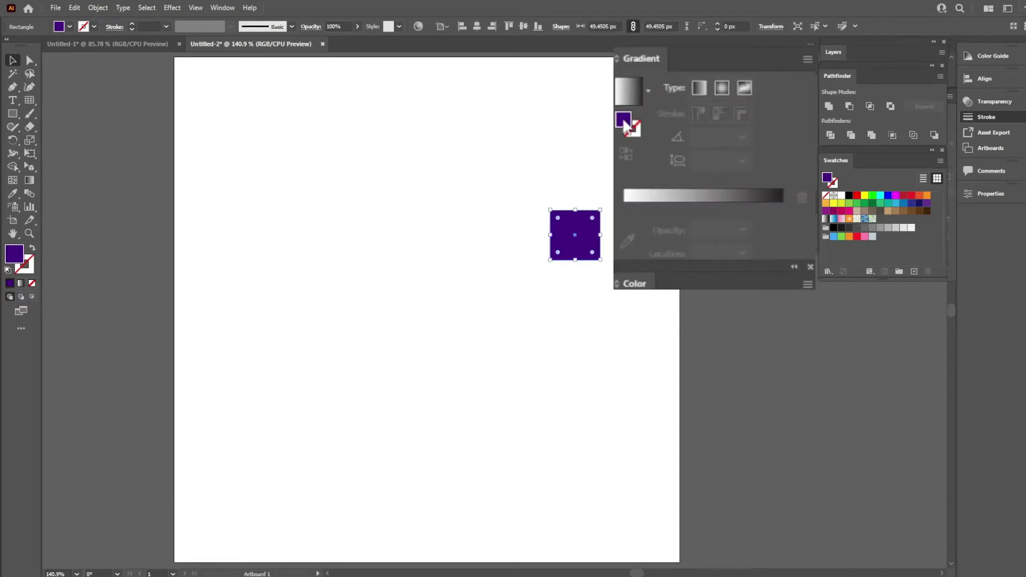
click(626, 199)
click(648, 229)
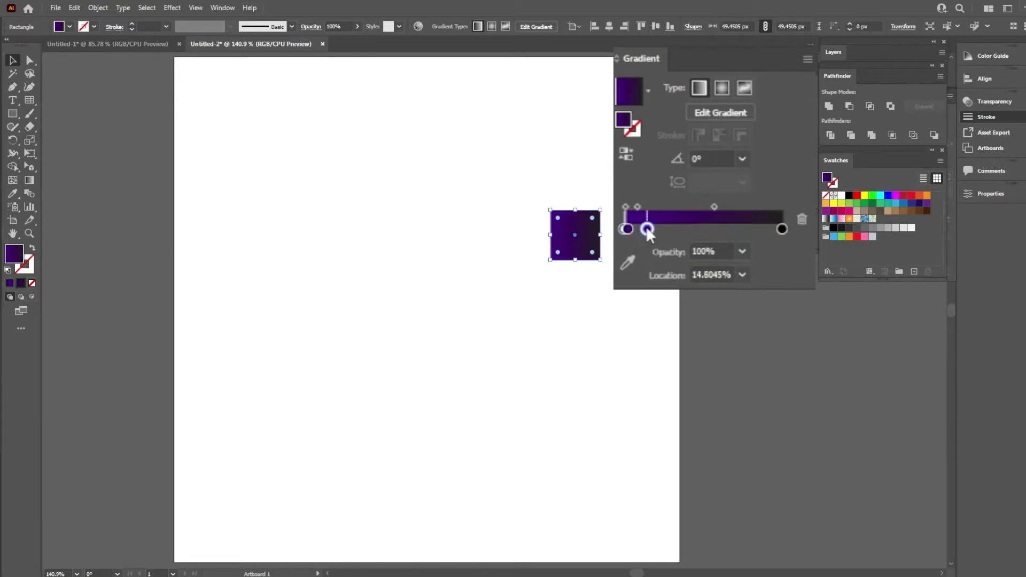
click(623, 229)
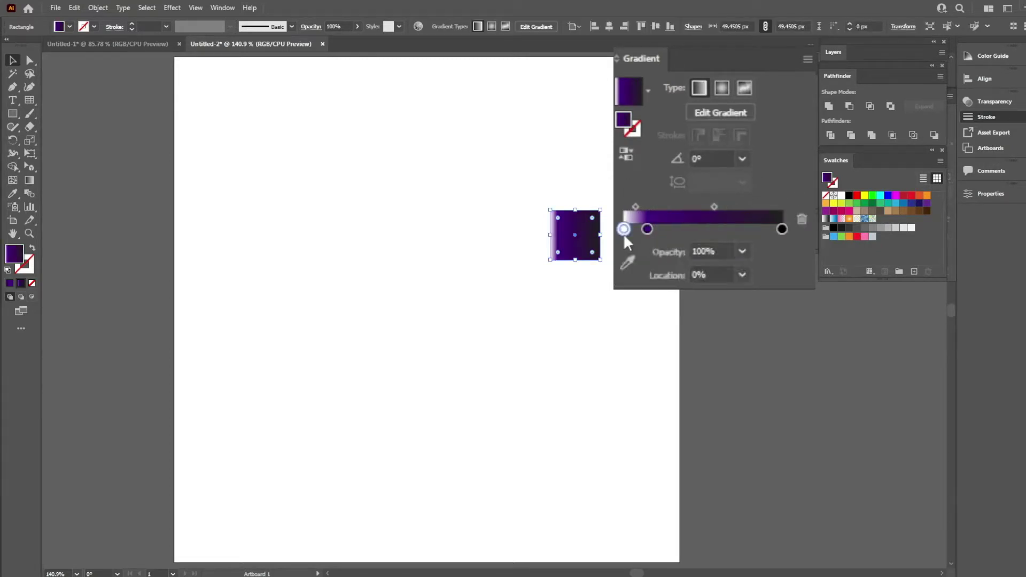
mouse_move(624, 230)
mouse_down()
mouse_move(634, 245)
mouse_move(639, 229)
mouse_up()
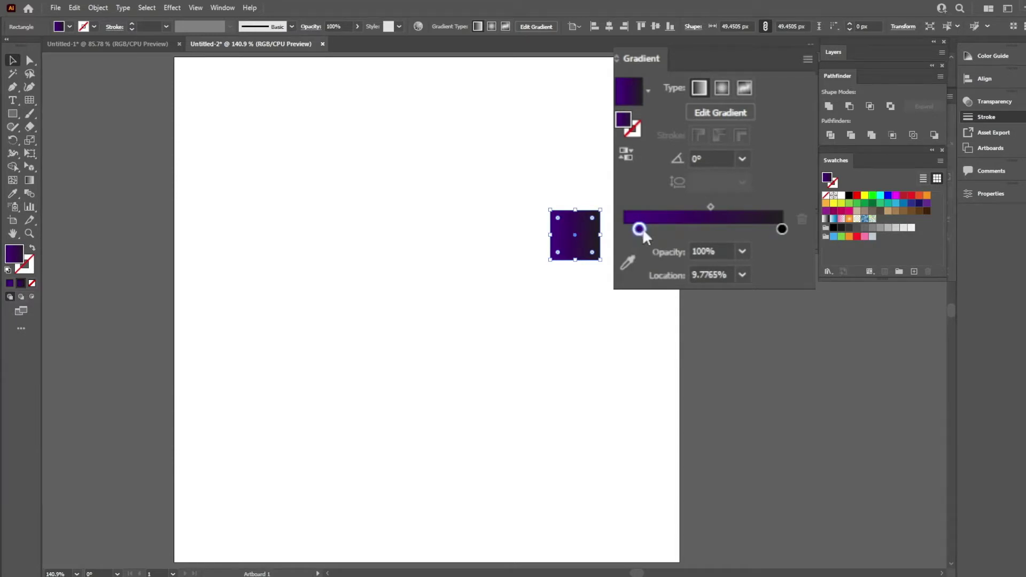
double_click(639, 229)
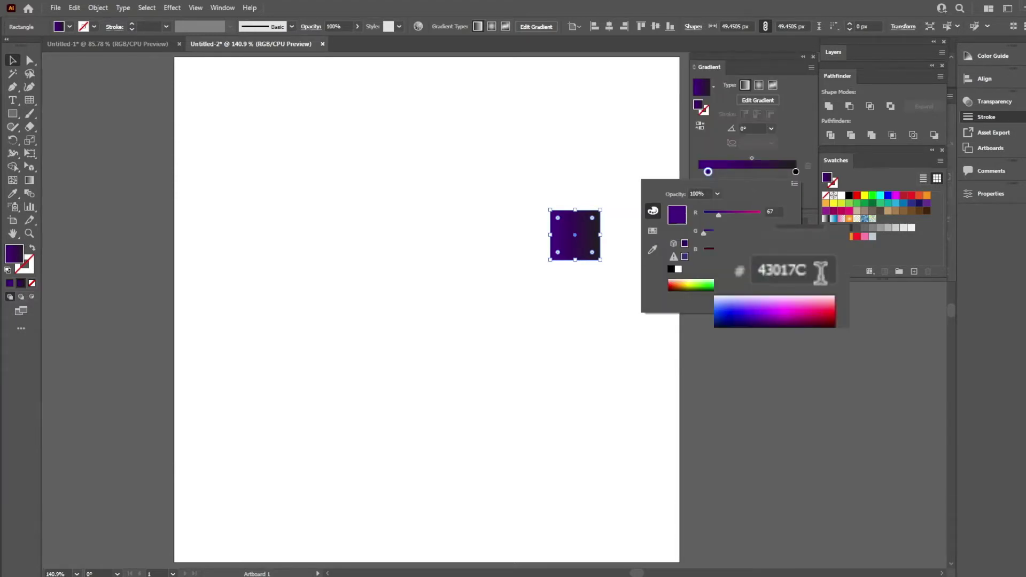
click(818, 271)
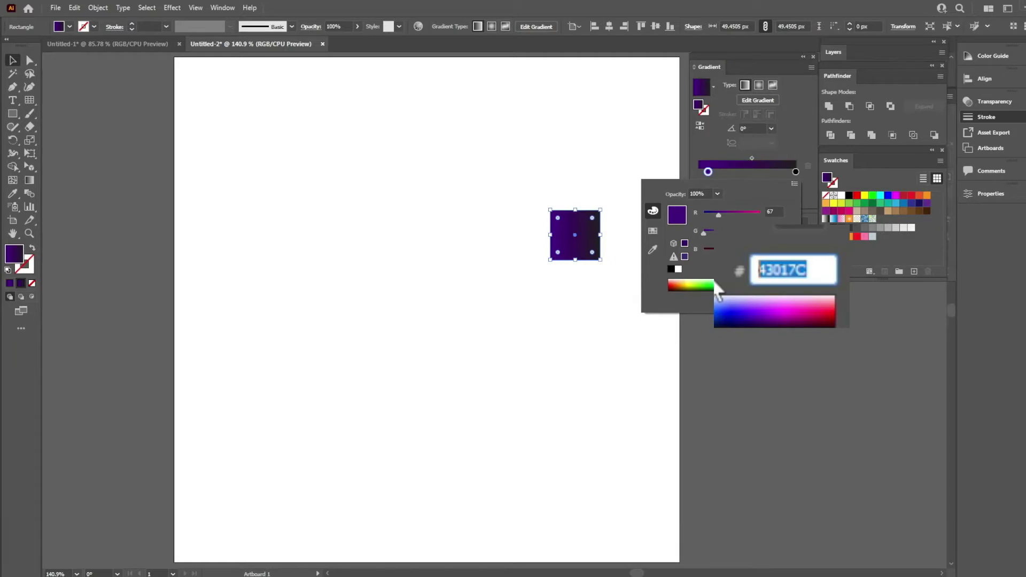
text(30f9f9)
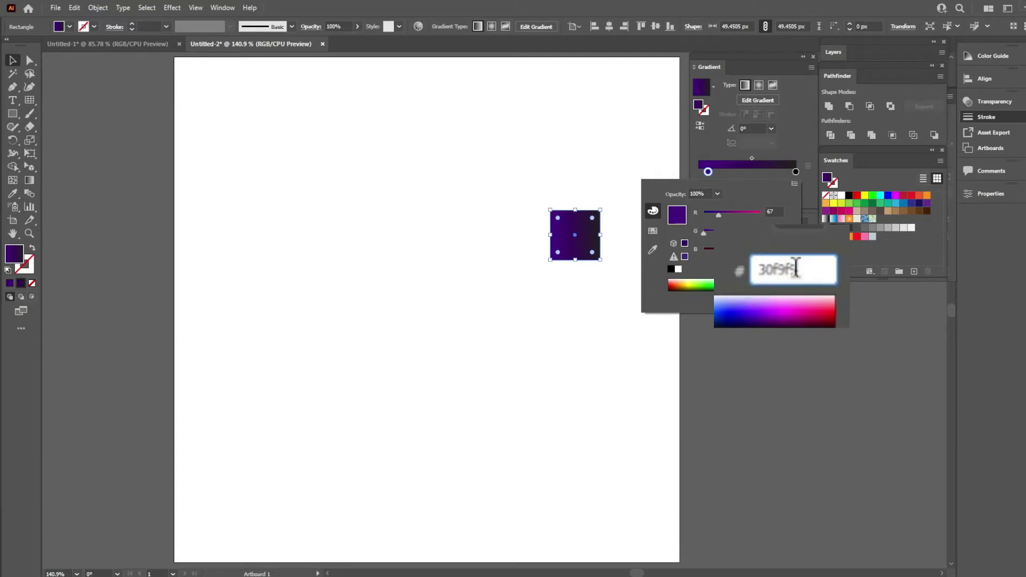
key(Return)
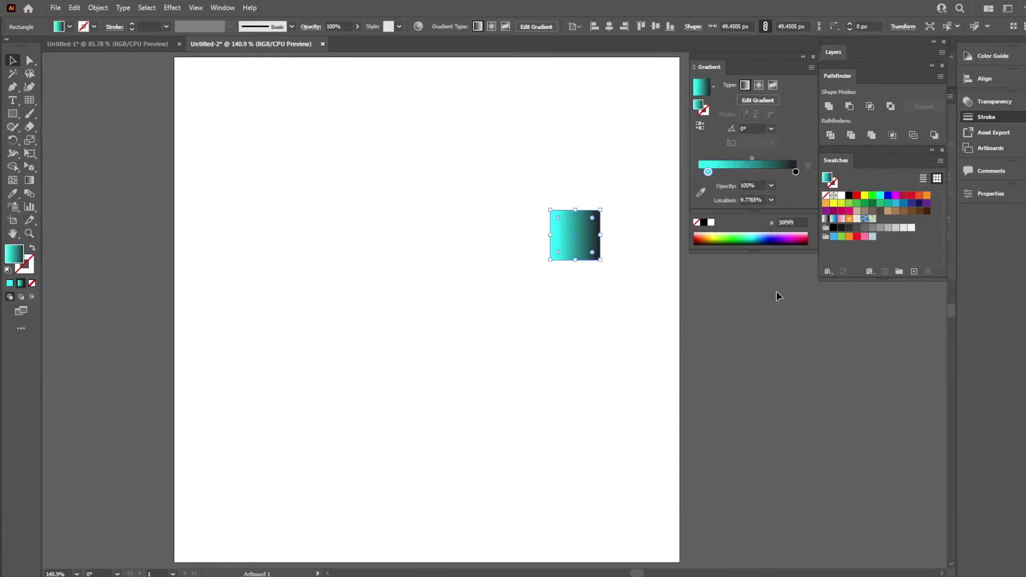
Add a purple #7300E9 end stop, remove the black stop, and move the square to the left pasteboard.
click(776, 172)
double_click(776, 172)
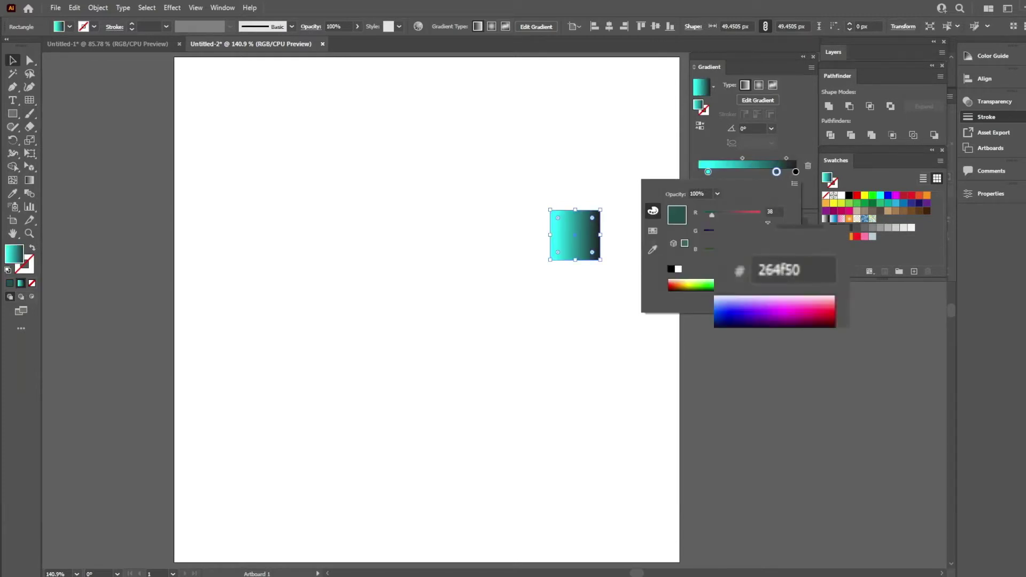
drag(813, 264, 720, 264)
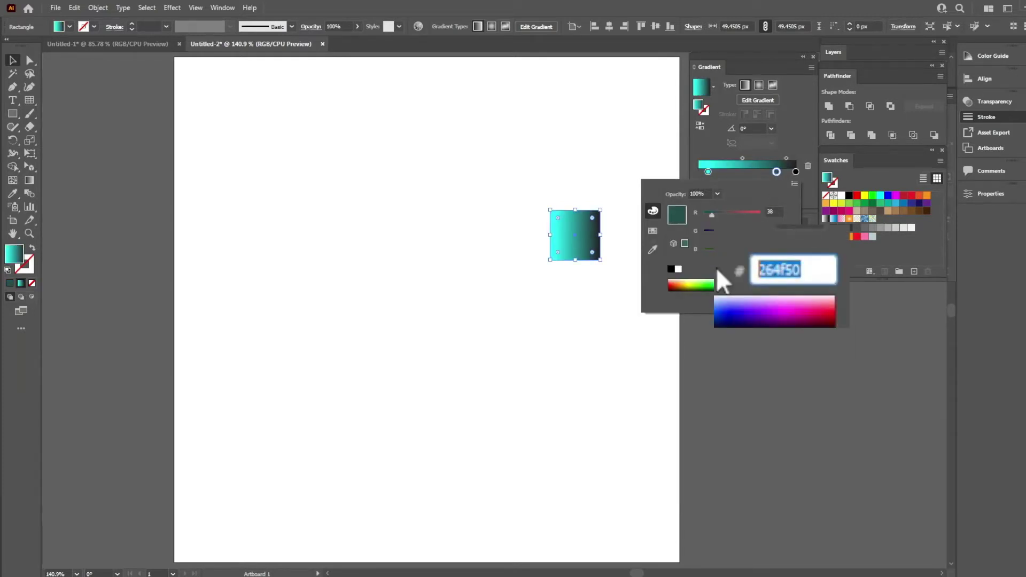
text(73)
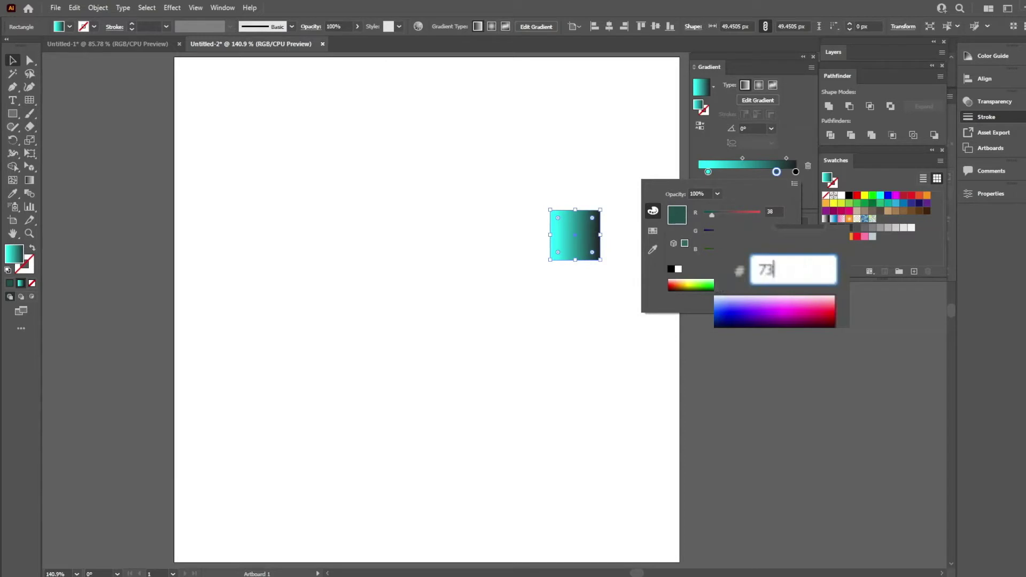
text(00E9)
key(Return)
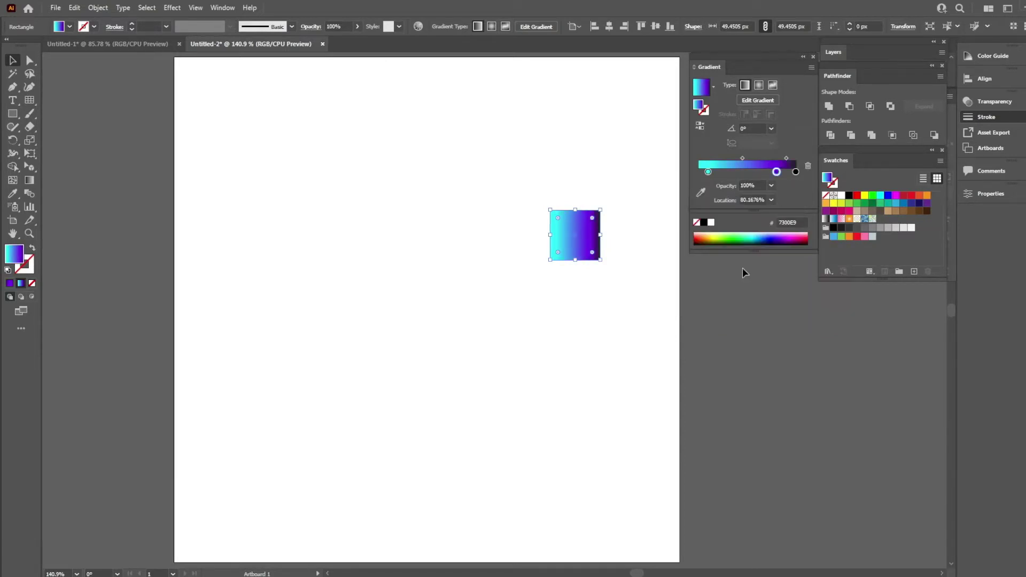
mouse_move(795, 171)
mouse_down()
mouse_move(803, 201)
mouse_move(782, 171)
mouse_up()
drag(568, 244, 119, 164)
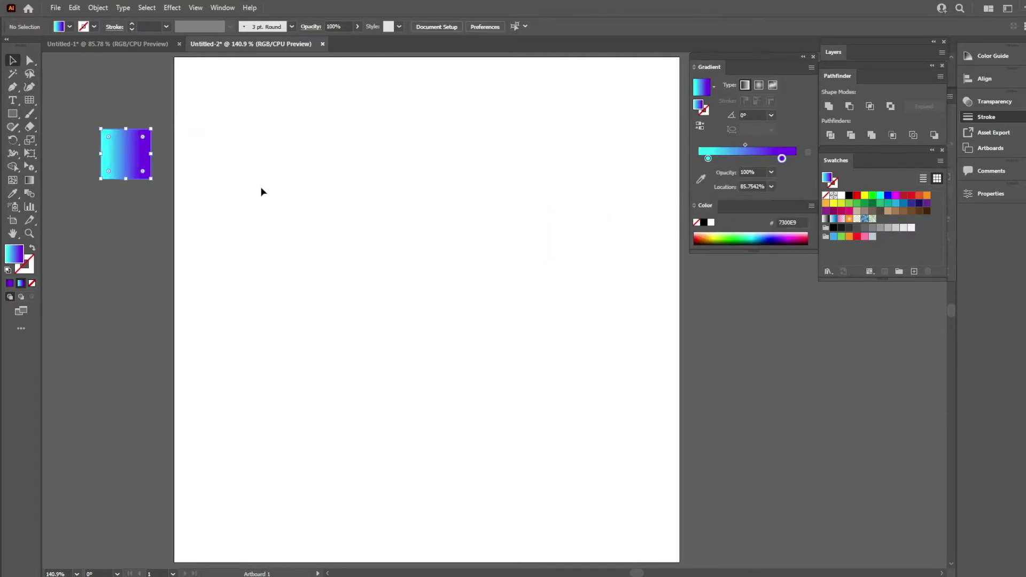
click(282, 199)
Draw a large black circle centred horizontally on the artboard.
click(849, 196)
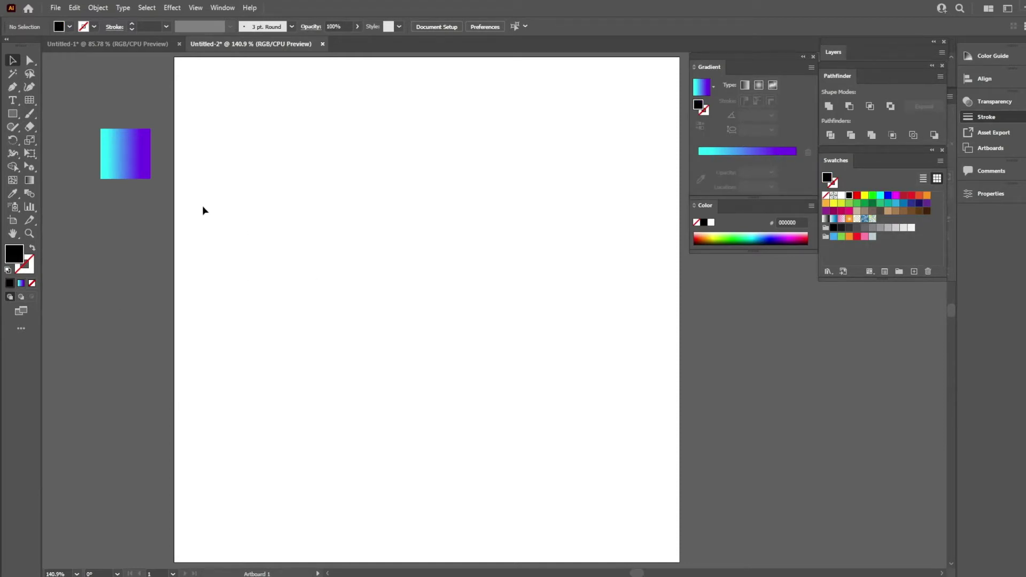
key(l)
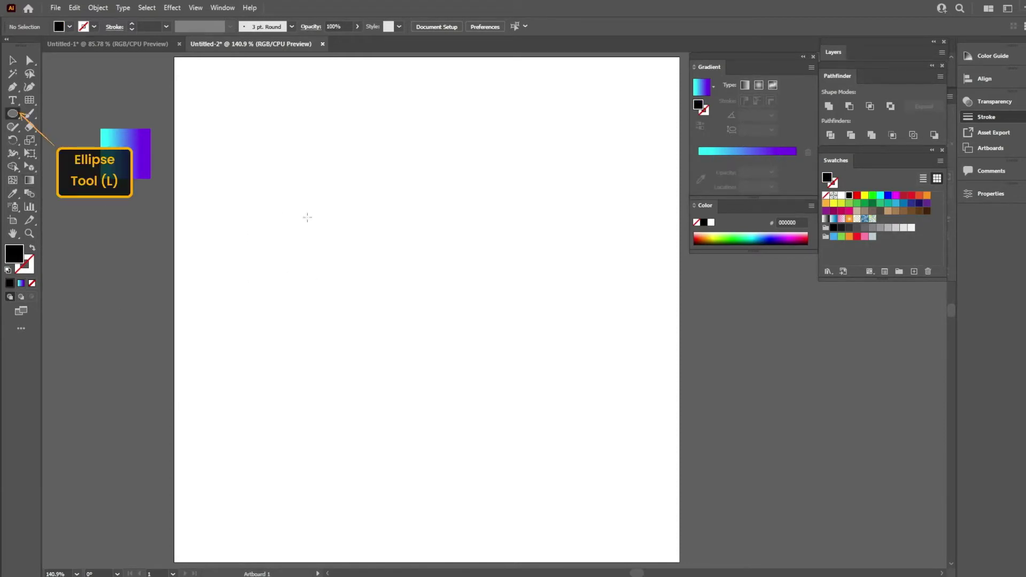
drag(339, 181, 479, 437)
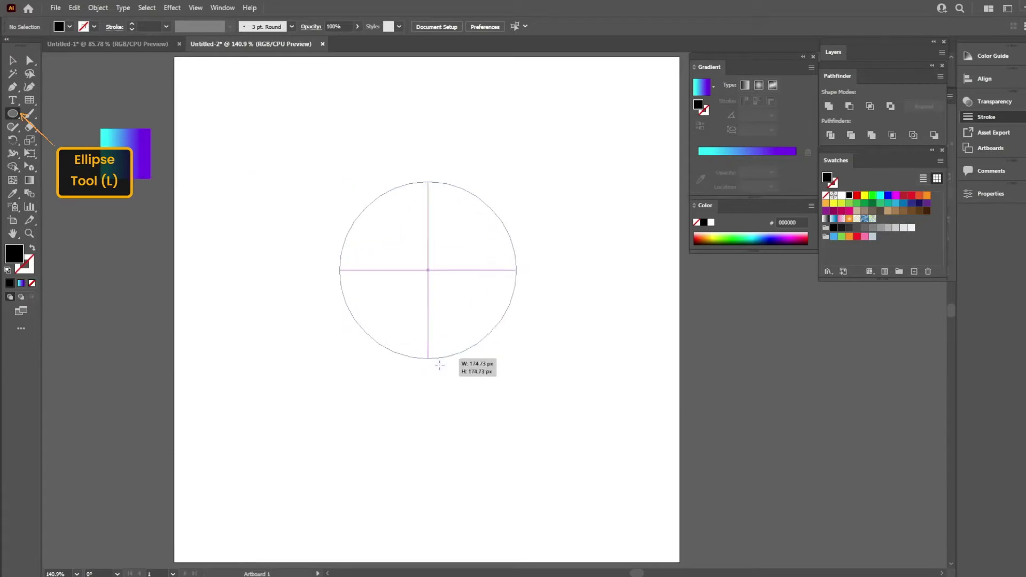
key(v)
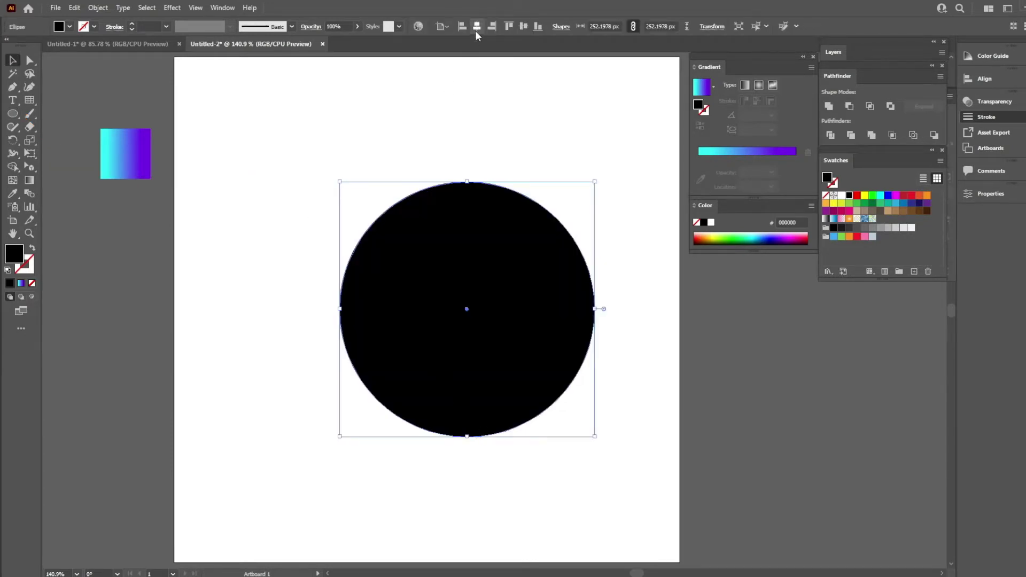
click(476, 31)
drag(555, 184, 568, 167)
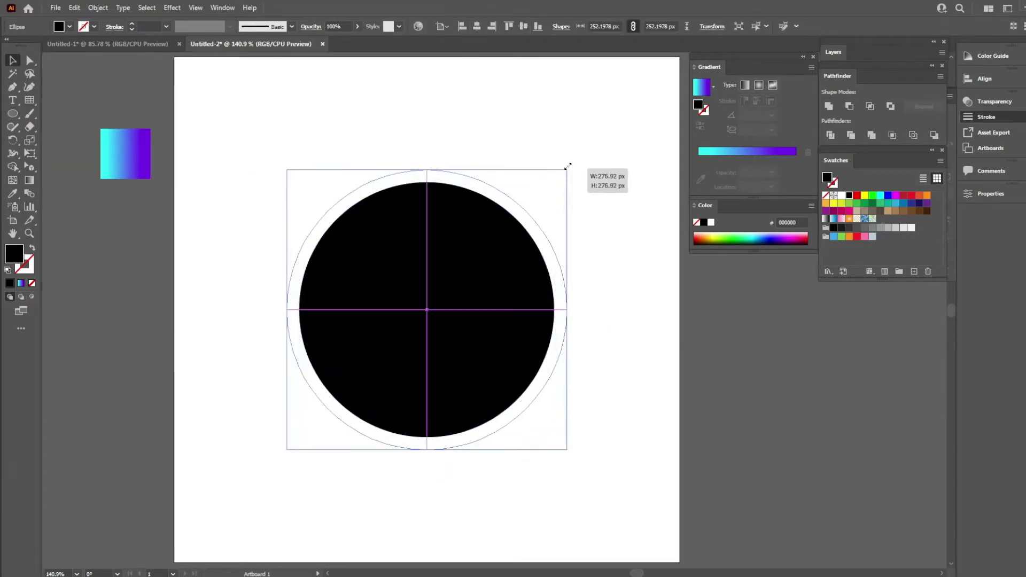
click(592, 144)
Swap the circle's fill and stroke so it becomes a thin black outline with no fill.
click(447, 283)
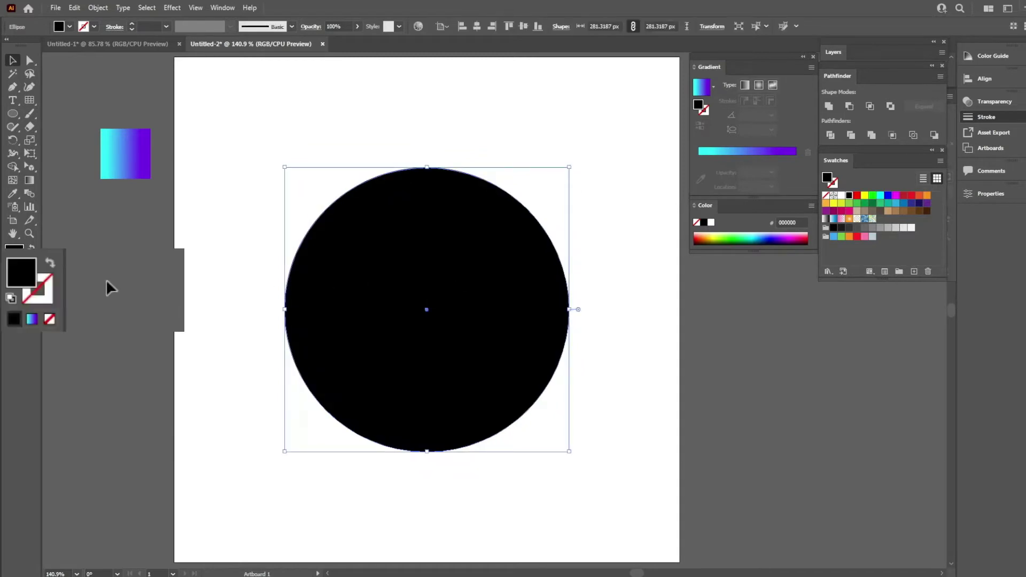
click(50, 262)
drag(408, 133, 426, 231)
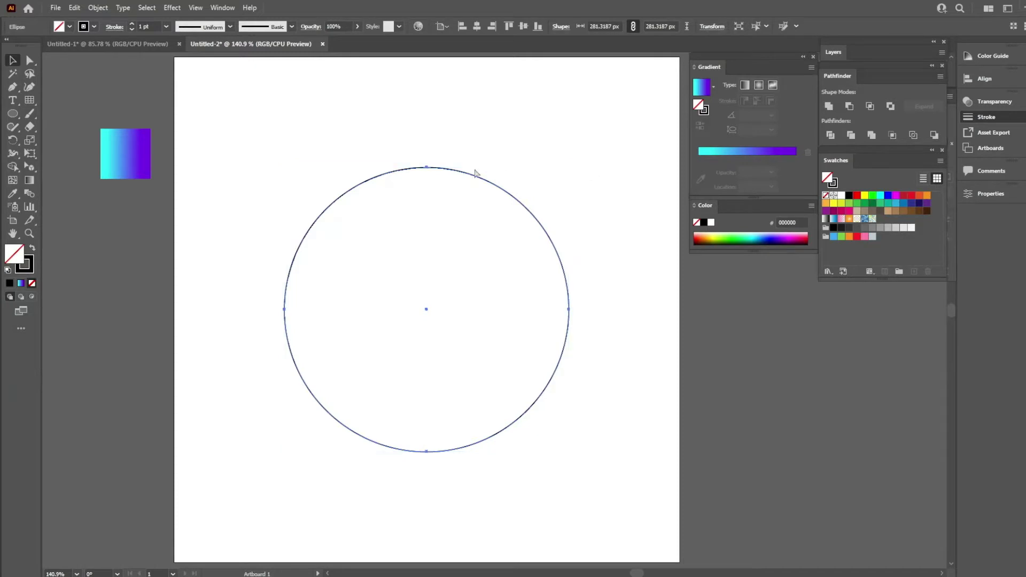
Copy the outline circle, paste it in front, shrink it concentrically, and select both circles.
click(74, 7)
click(91, 60)
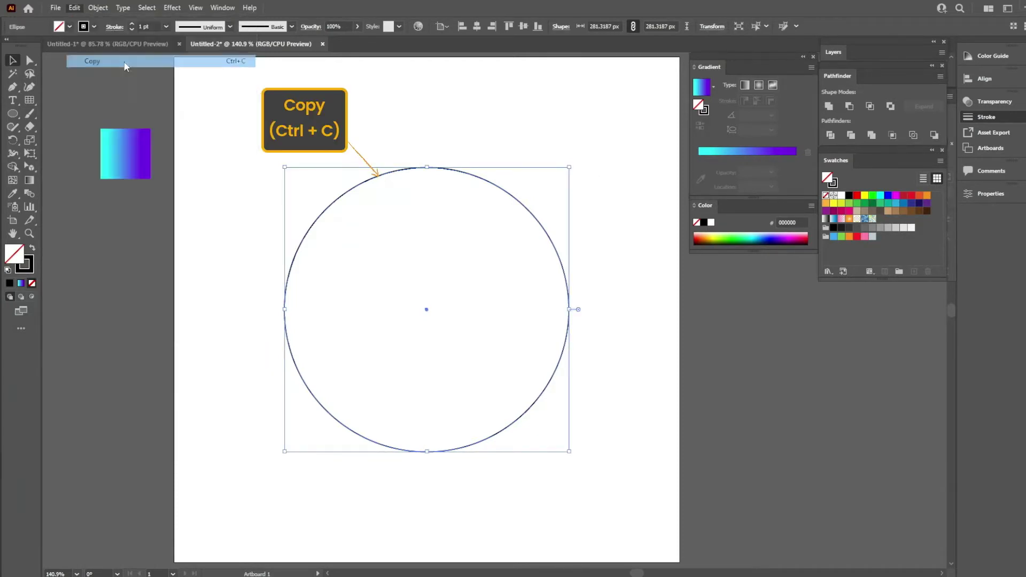
click(75, 8)
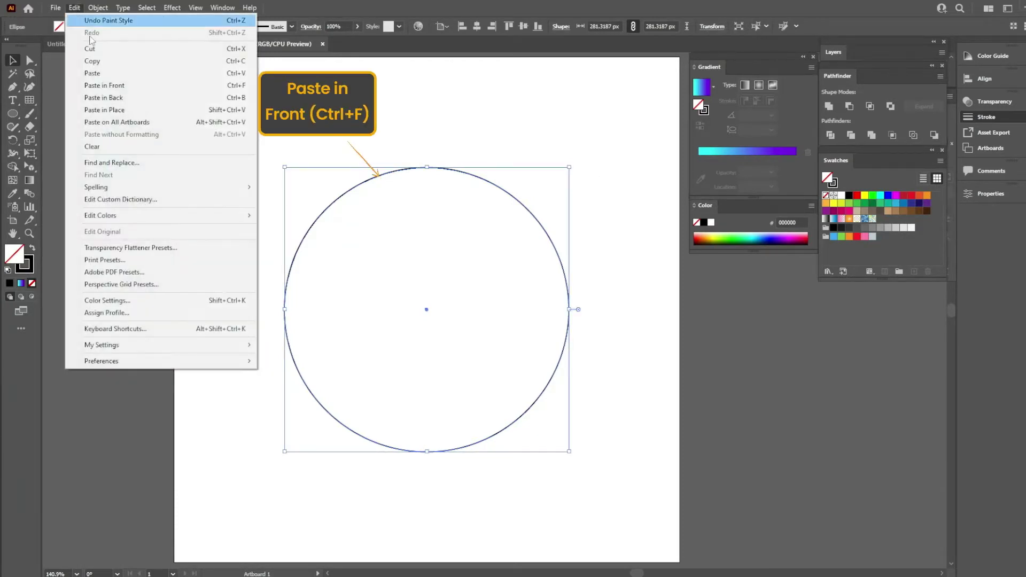
click(118, 87)
mouse_move(426, 168)
mouse_down()
mouse_move(426, 256)
mouse_move(497, 240)
mouse_up()
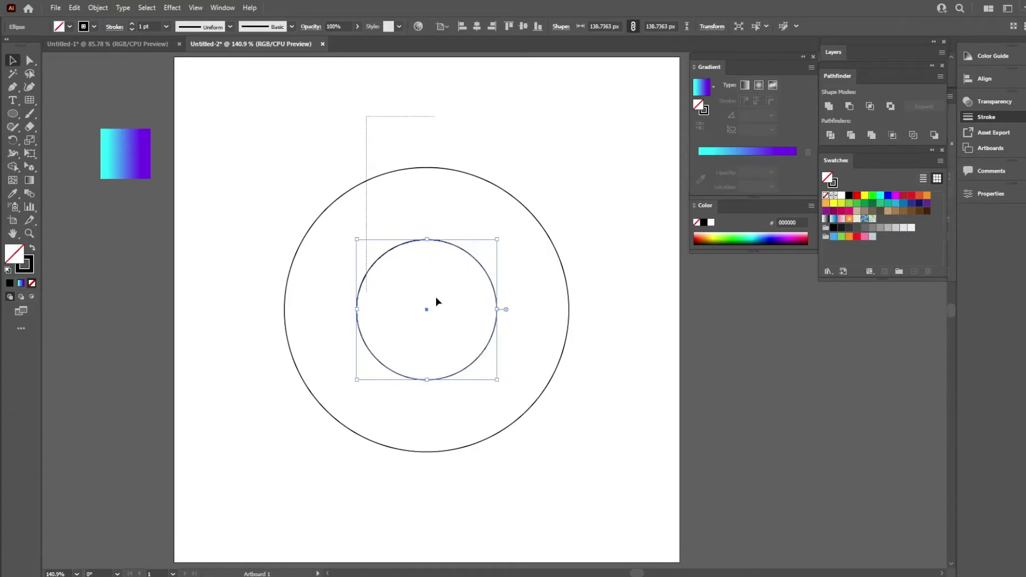
key(ctrl+a)
Blend the two circles using Specified Steps of 2, producing four concentric rings.
click(98, 8)
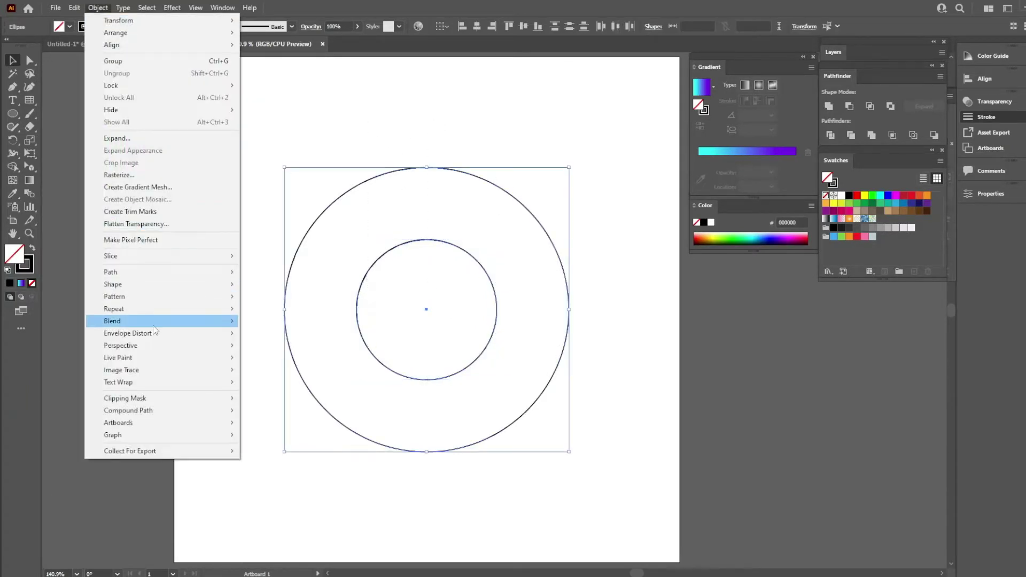
click(284, 346)
click(438, 217)
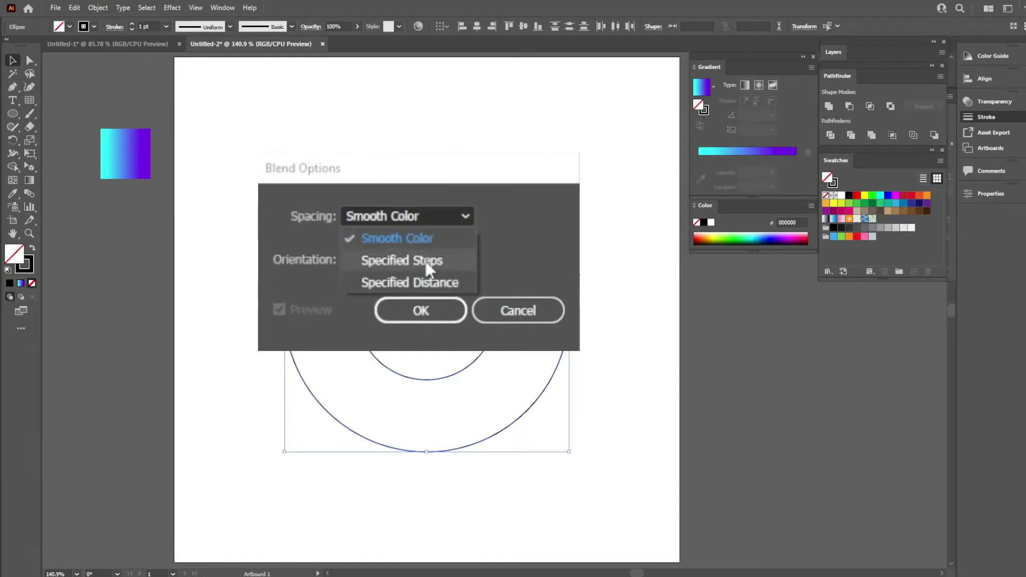
click(425, 261)
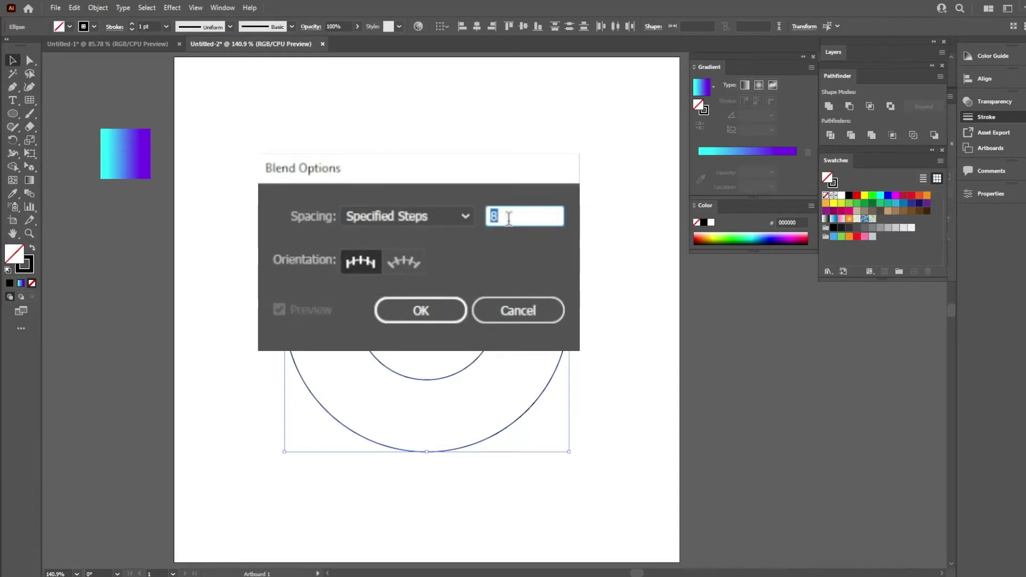
text(2)
click(424, 310)
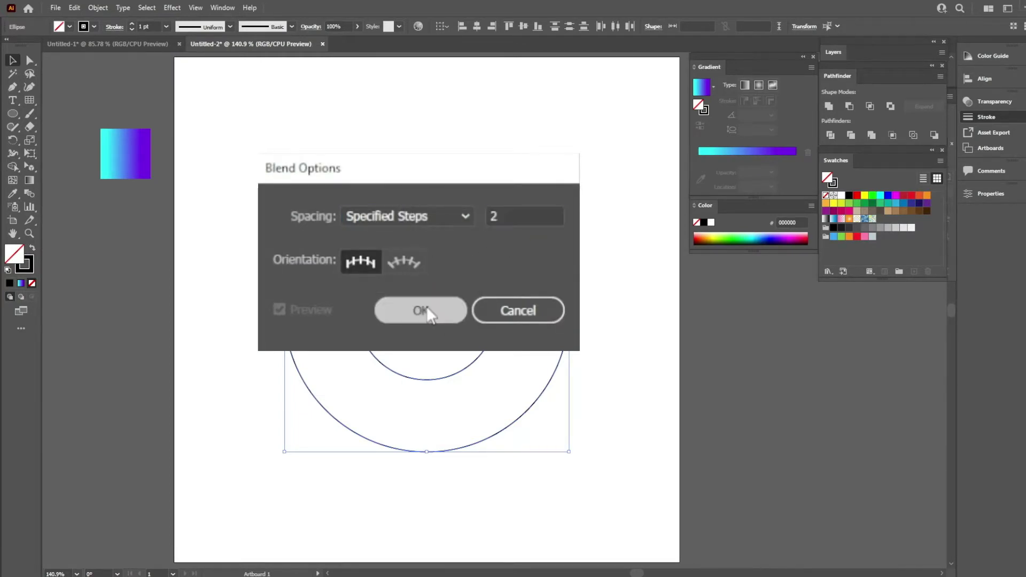
click(99, 8)
mouse_move(113, 321)
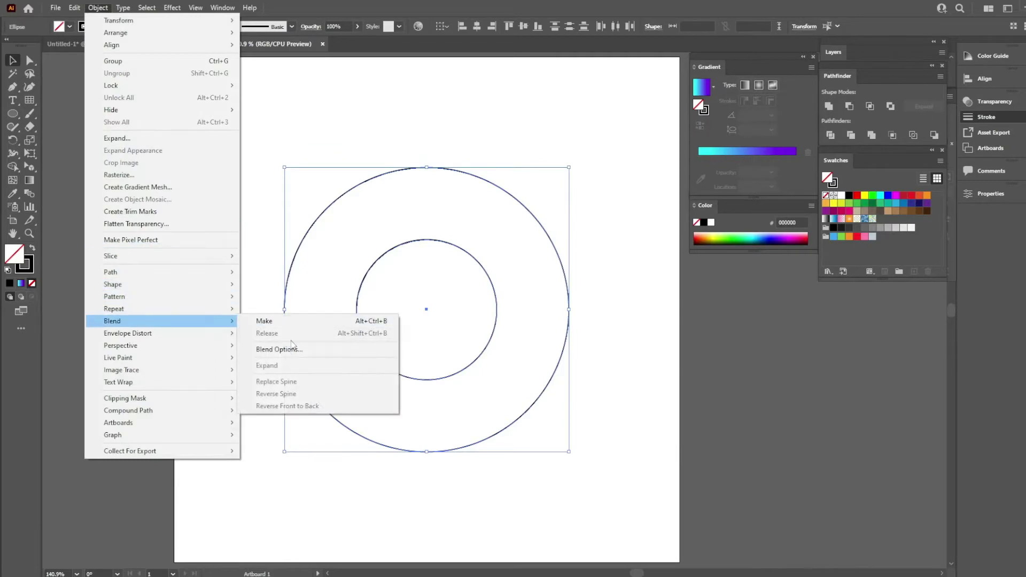
click(293, 327)
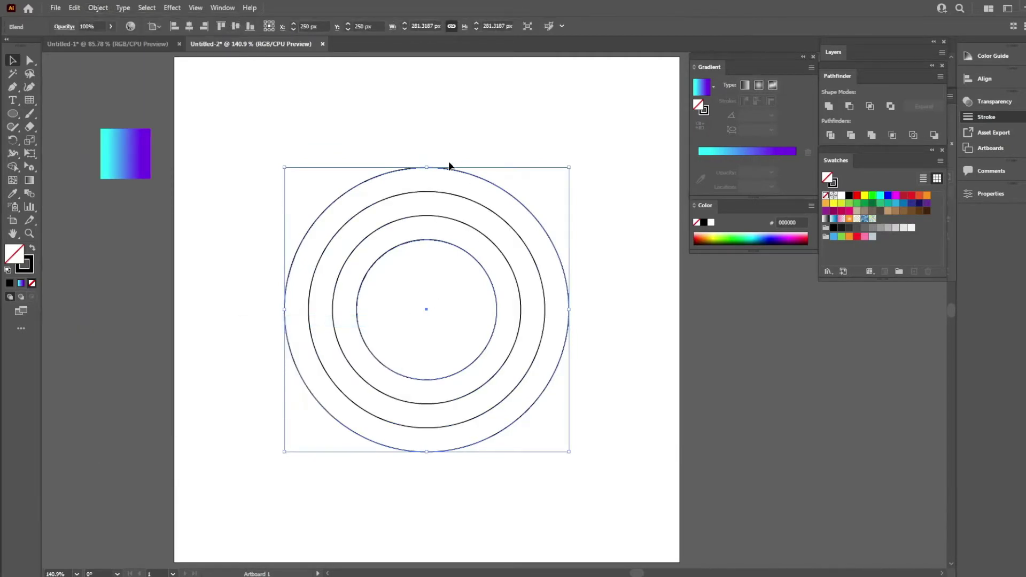
click(321, 153)
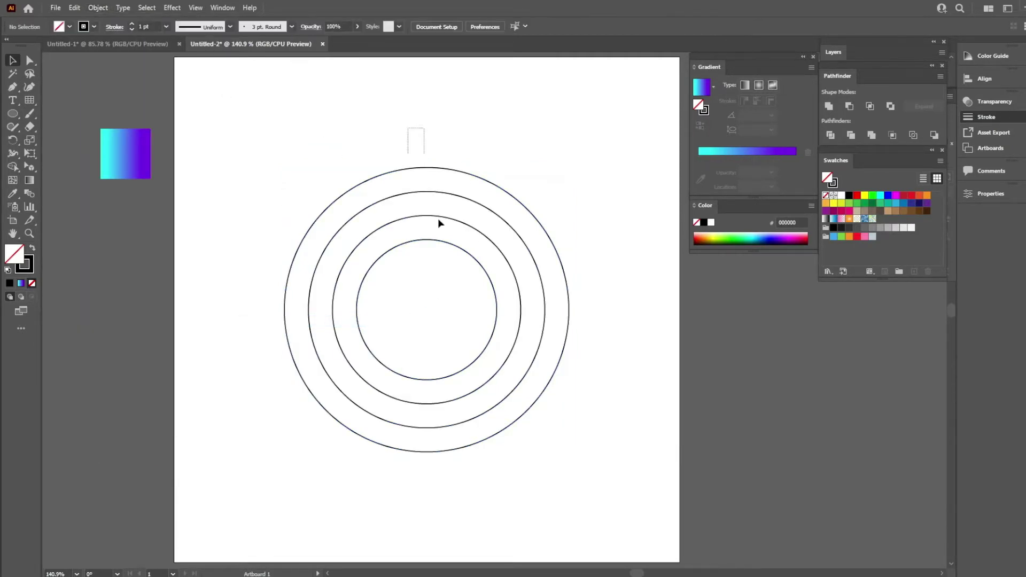
click(438, 216)
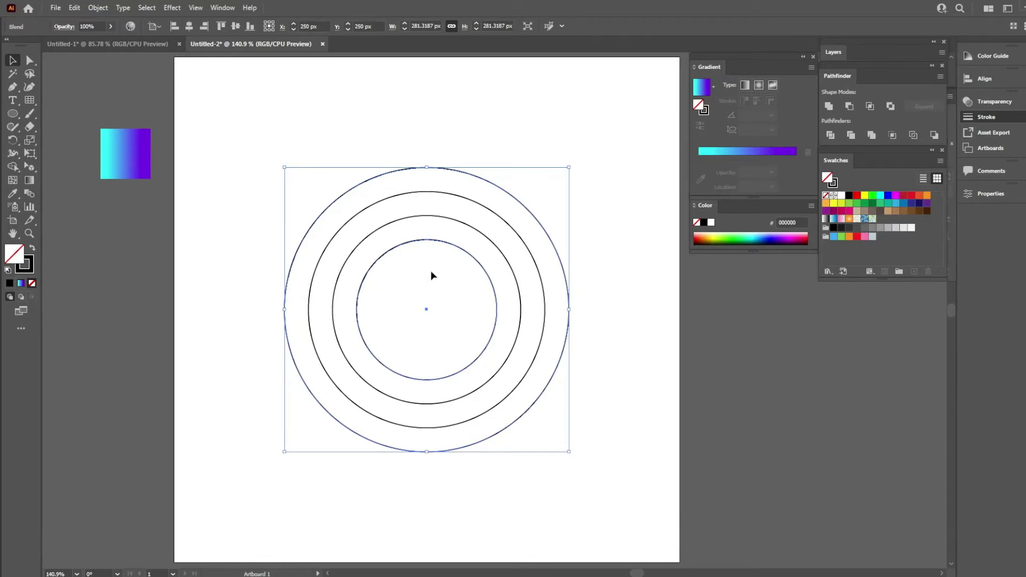
Expand the blend into separate circles.
right_click(376, 175)
click(95, 7)
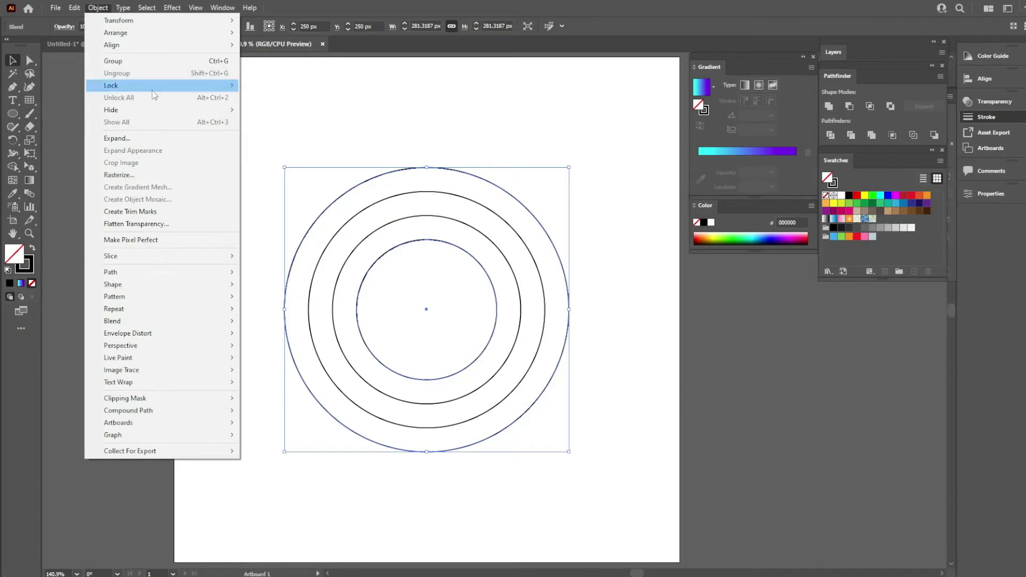
click(139, 138)
click(253, 286)
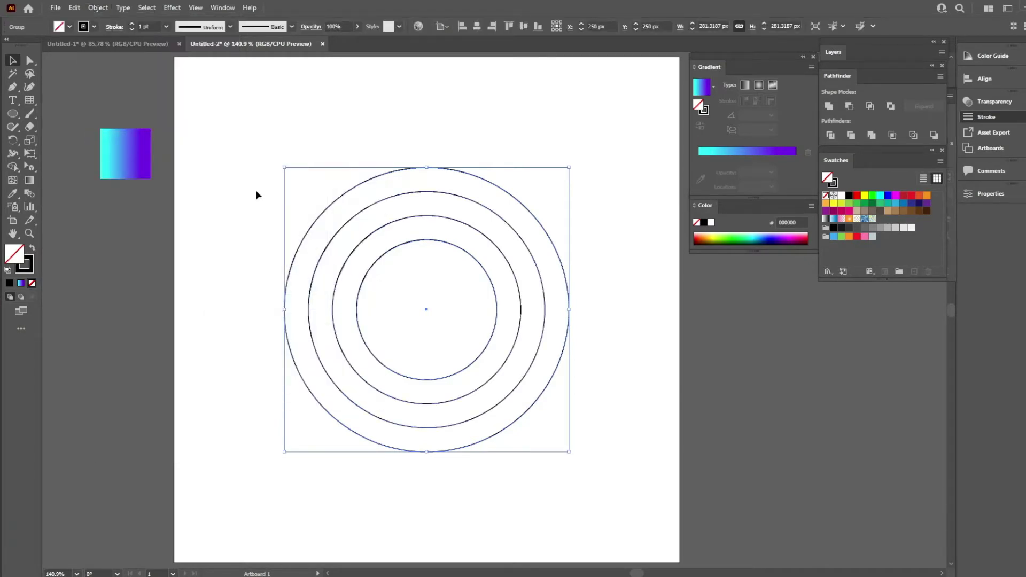
Set the ring strokes to 16 pt and expand them into filled shapes.
click(166, 27)
click(185, 232)
text(16)
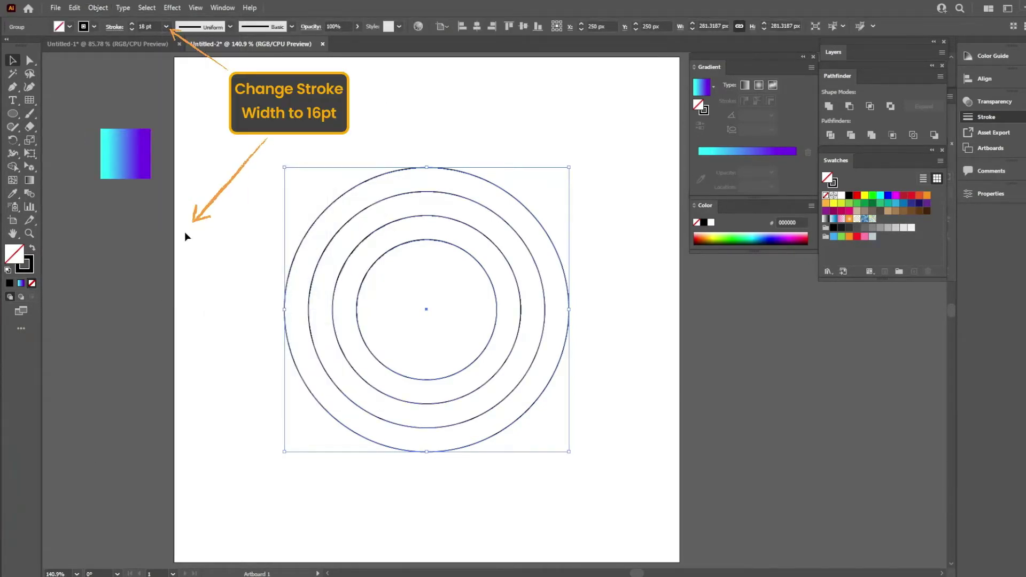
click(166, 27)
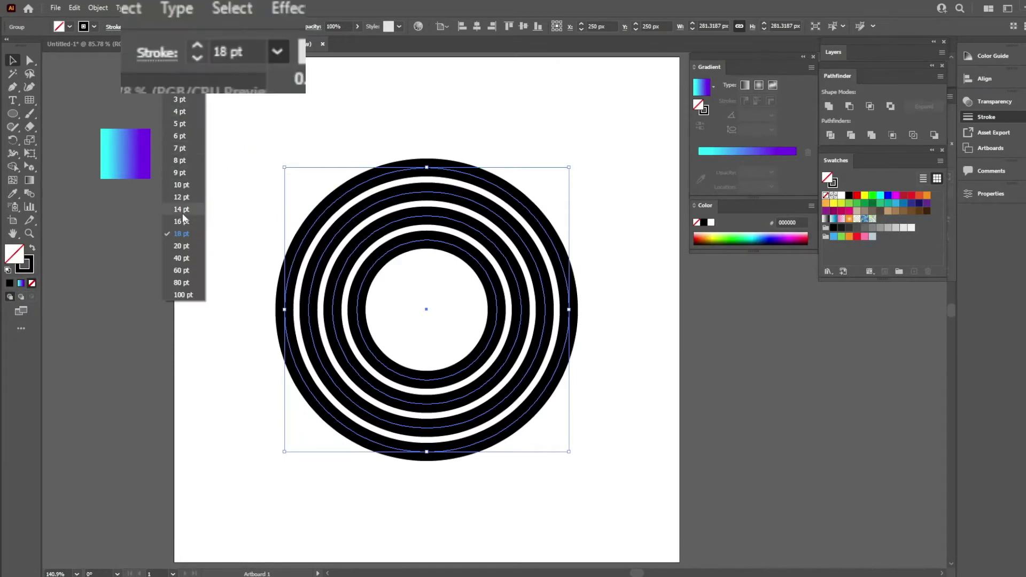
click(181, 221)
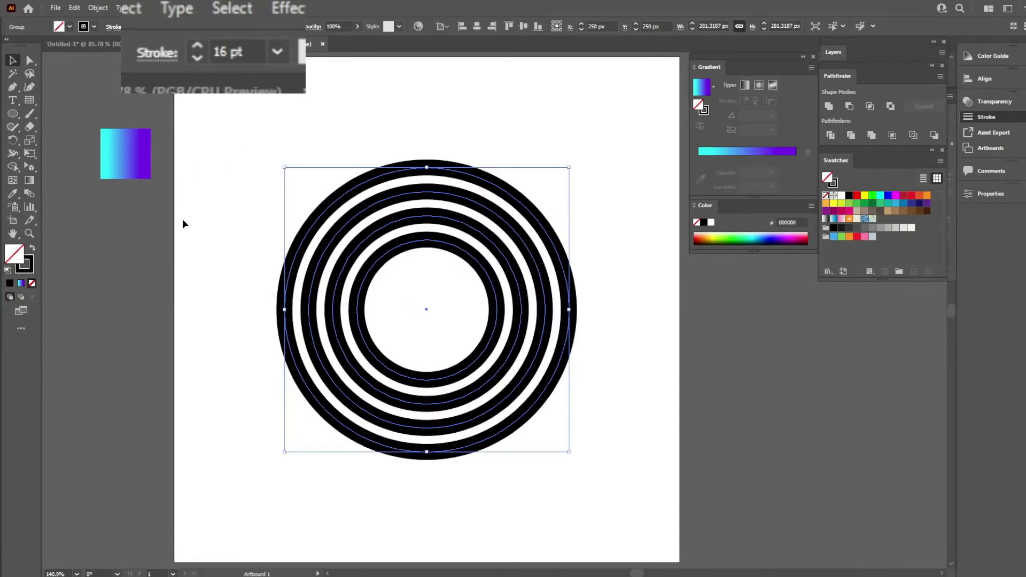
click(411, 102)
drag(479, 265, 823, 340)
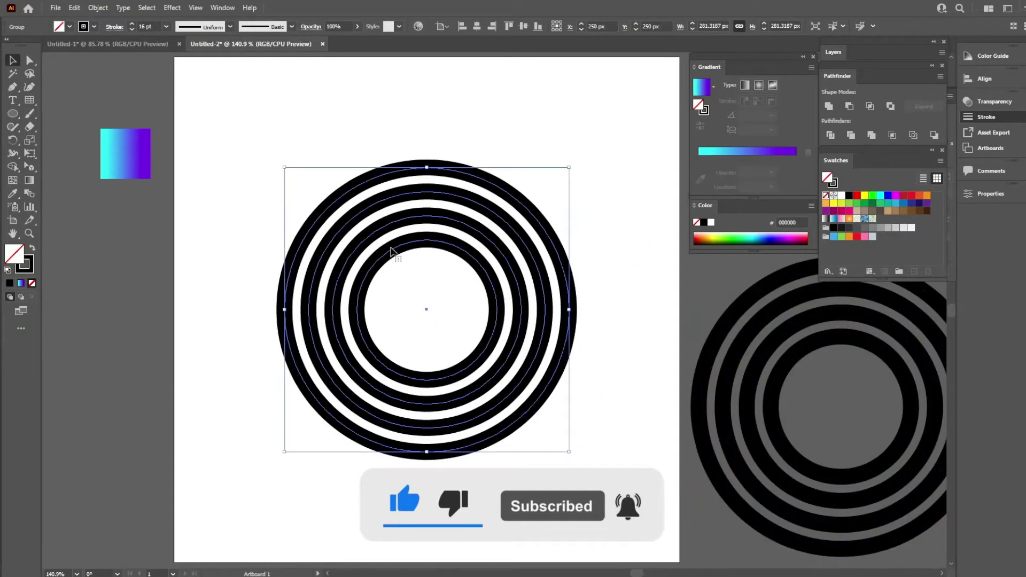
click(97, 8)
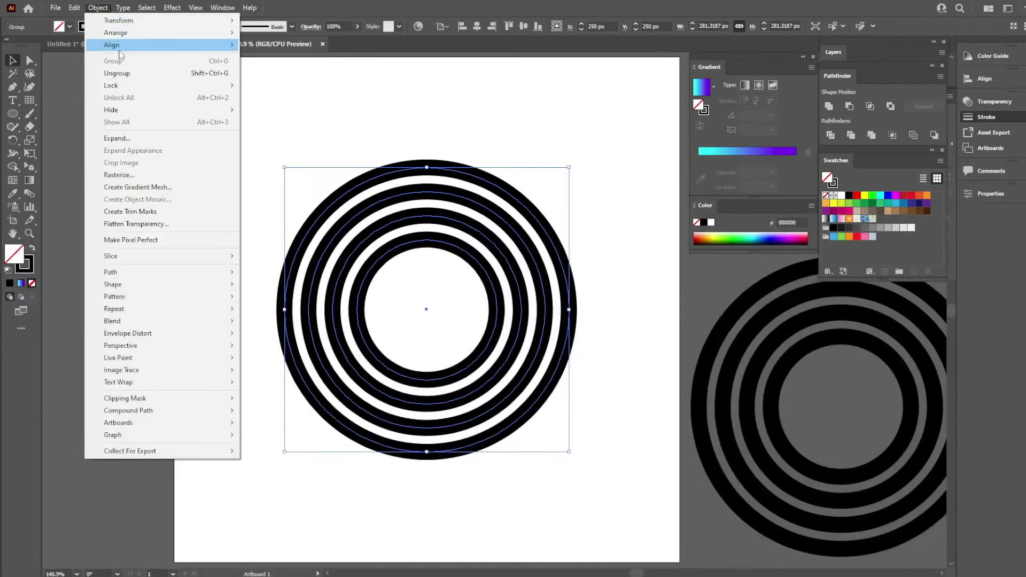
click(117, 139)
Move the ring set up-left and place an overlapping duplicate below and to its right.
click(270, 358)
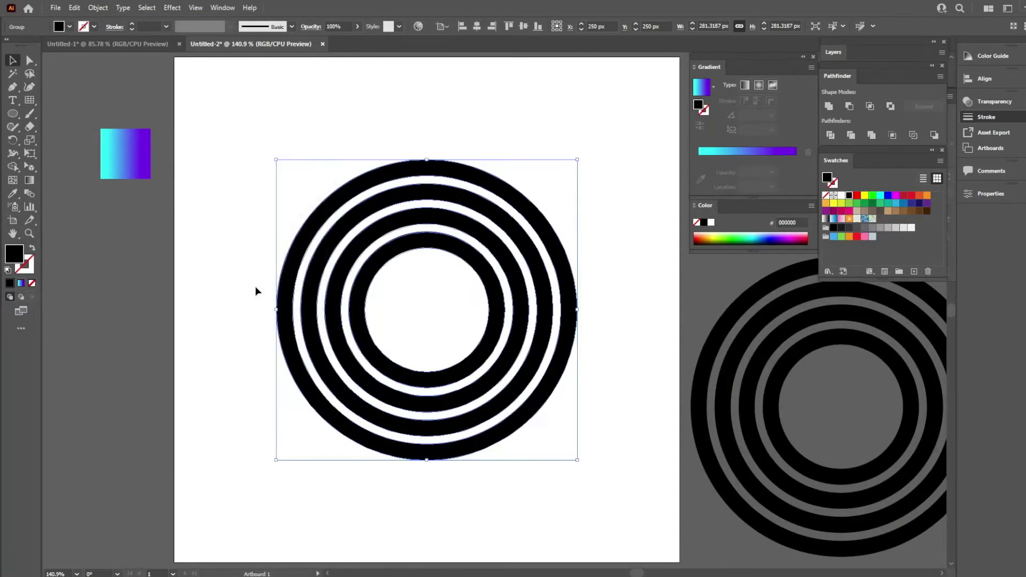
drag(433, 244, 388, 180)
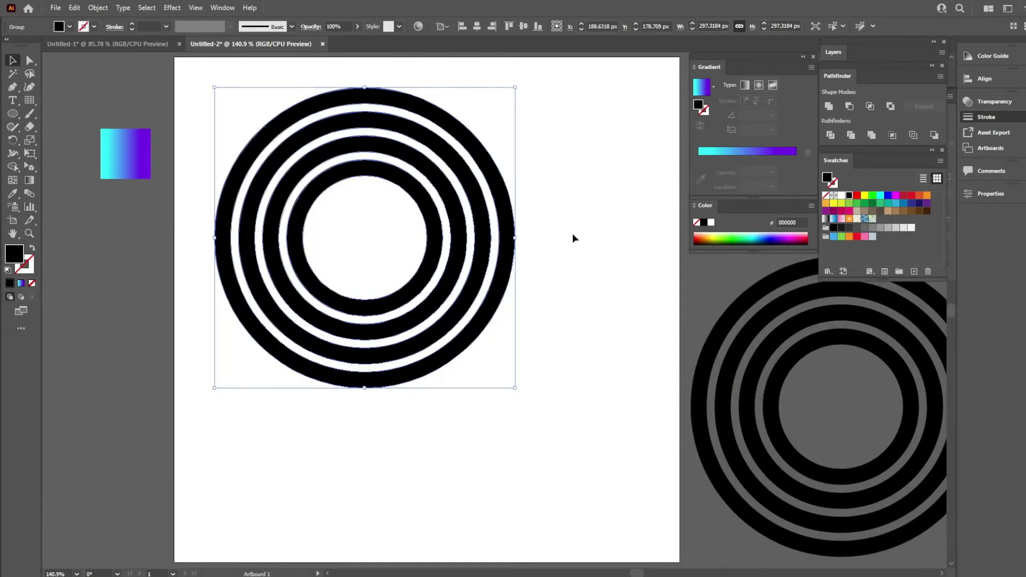
click(573, 233)
click(411, 190)
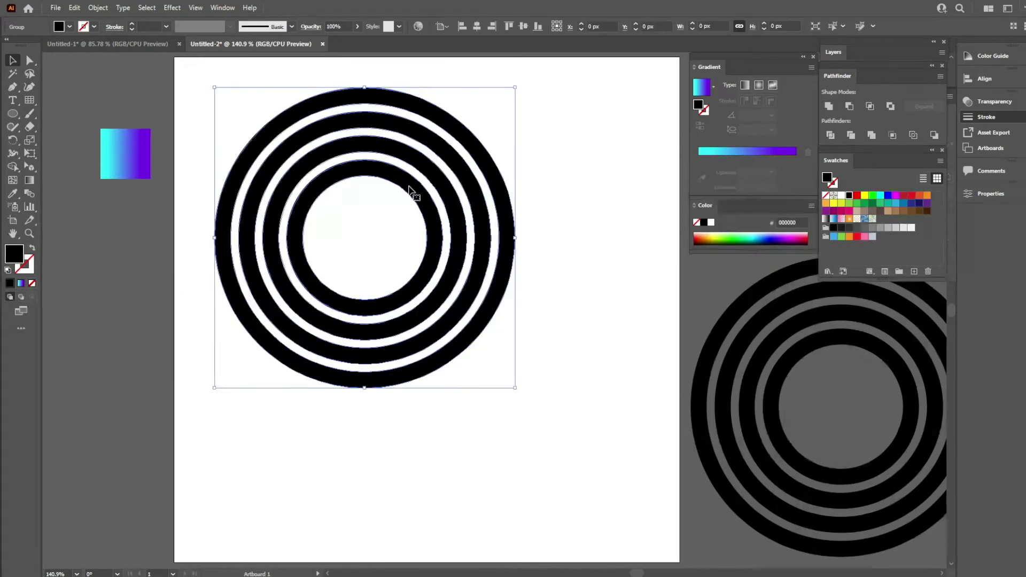
drag(410, 189, 568, 237)
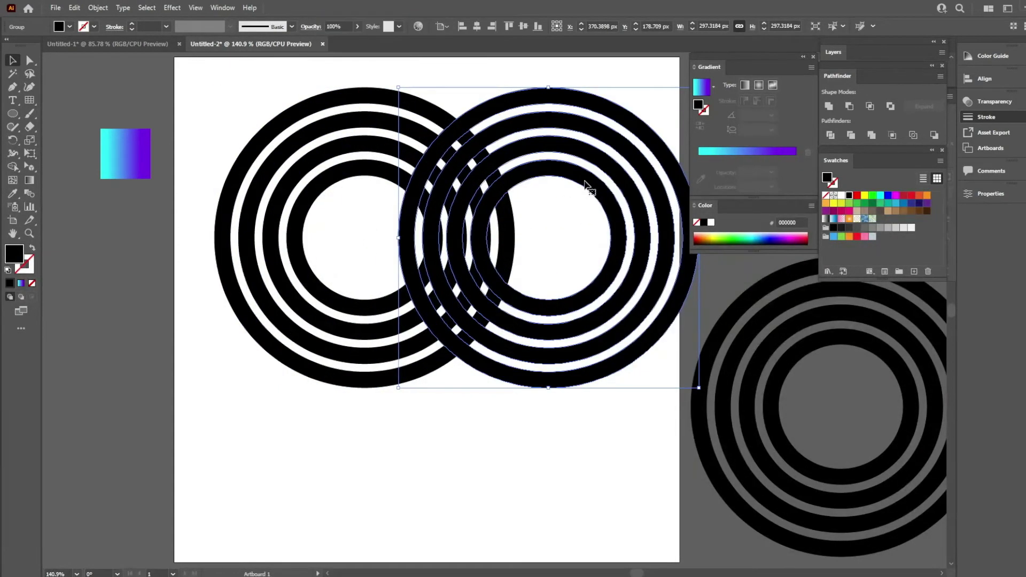
drag(586, 185, 562, 358)
click(431, 206)
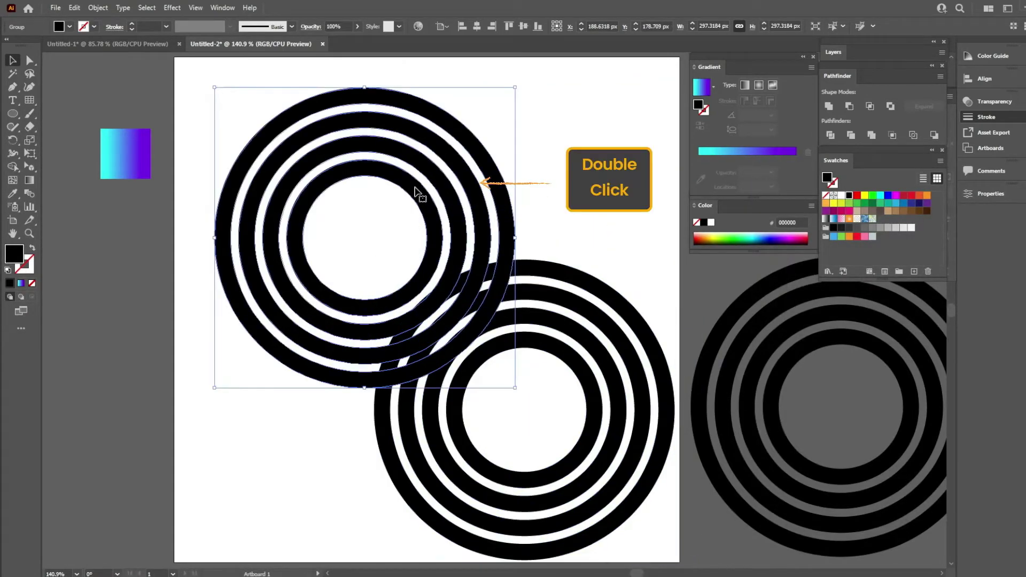
Delete the two outer rings inside the upper-left group, leaving a double ring.
double_click(417, 193)
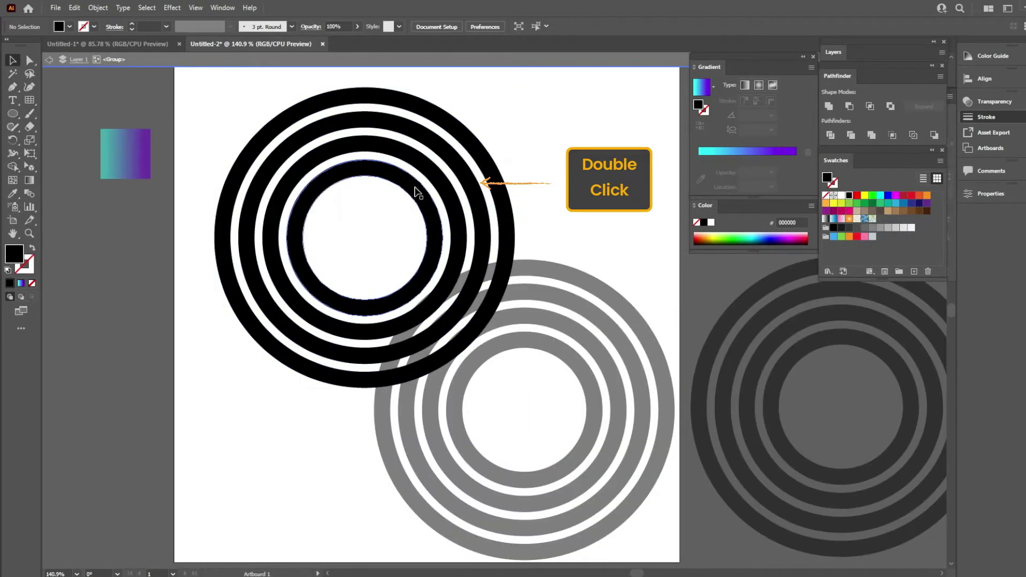
click(487, 168)
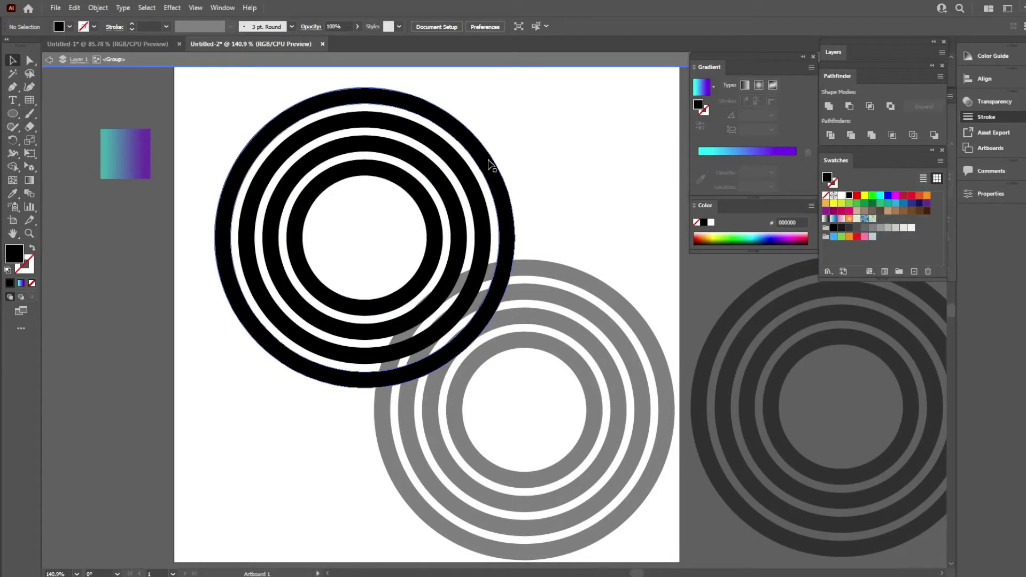
click(489, 163)
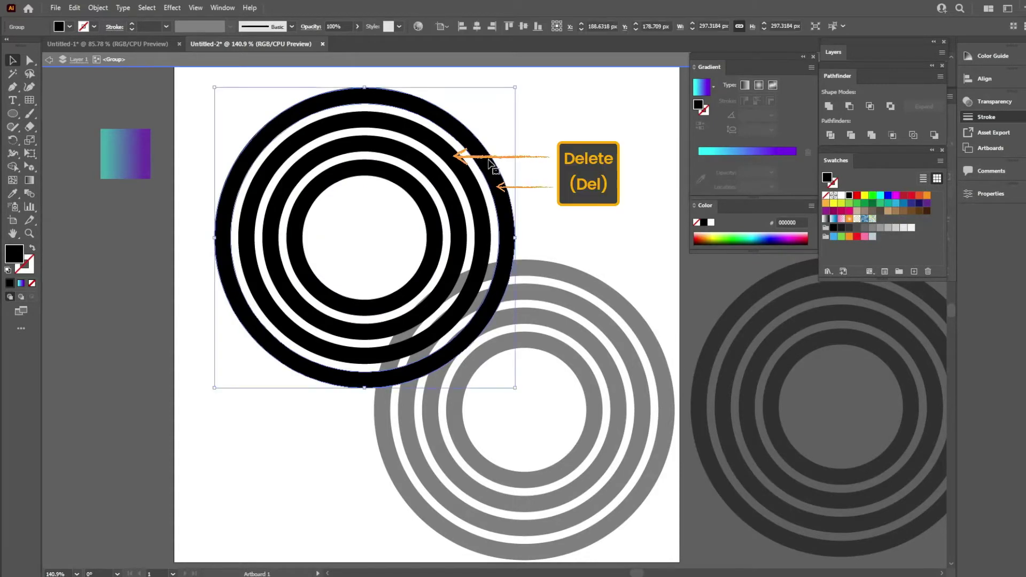
key(Delete)
key(Delete)
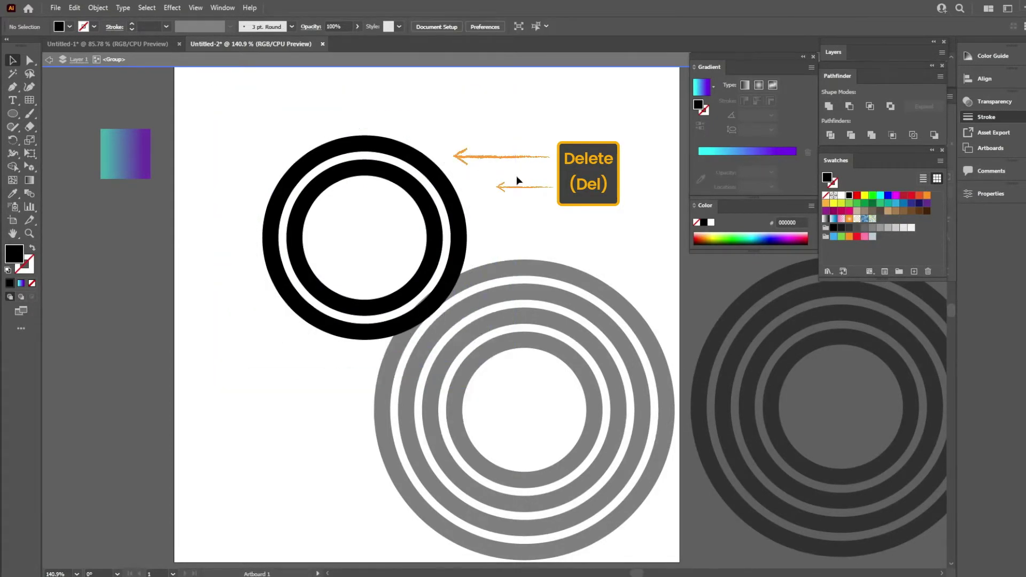
double_click(516, 175)
click(433, 201)
Move the double ring up, duplicate it to the right, and group the two pairs.
drag(428, 215, 423, 176)
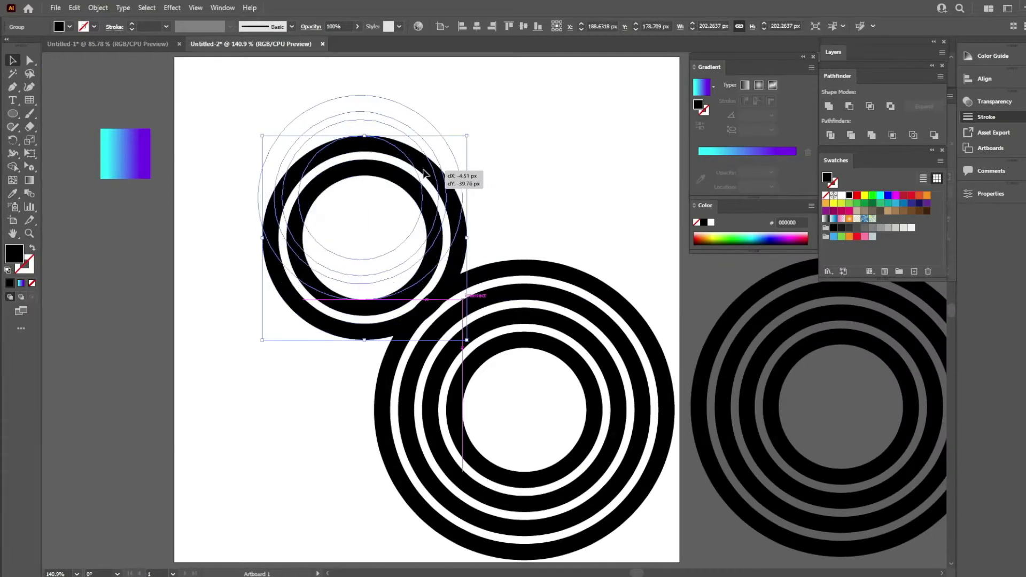
drag(414, 246, 485, 252)
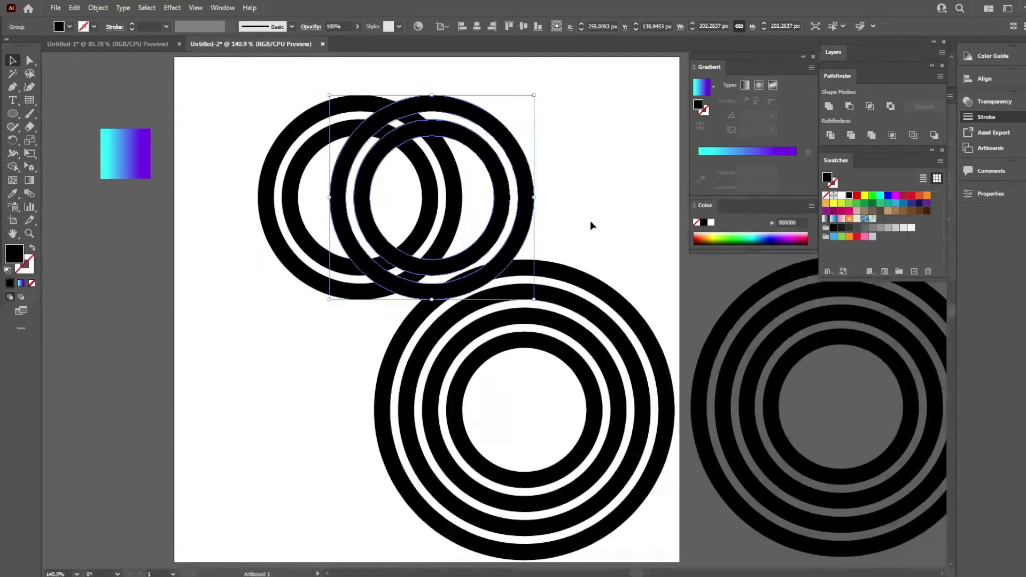
drag(525, 227, 533, 228)
drag(605, 224, 265, 121)
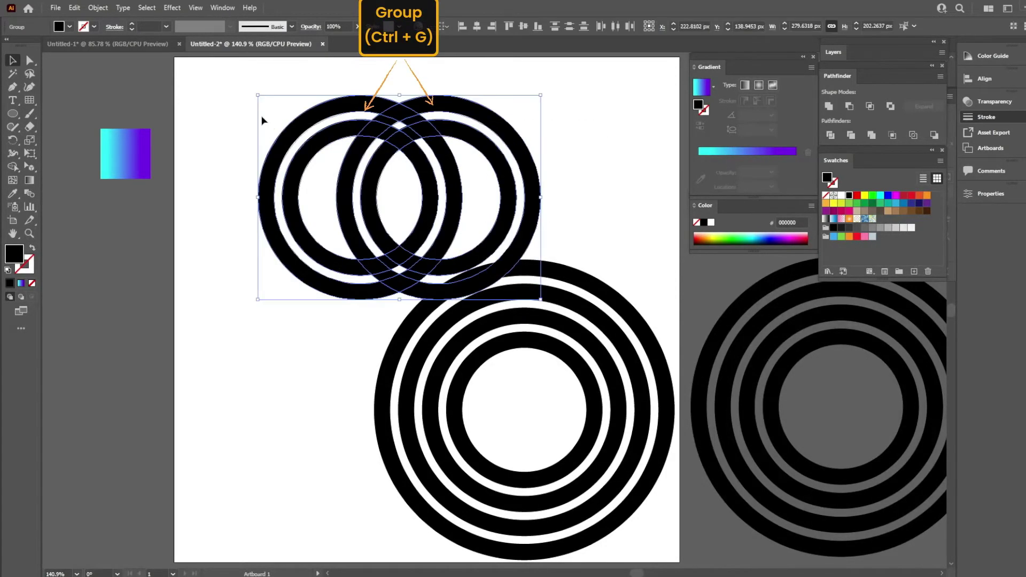
right_click(382, 178)
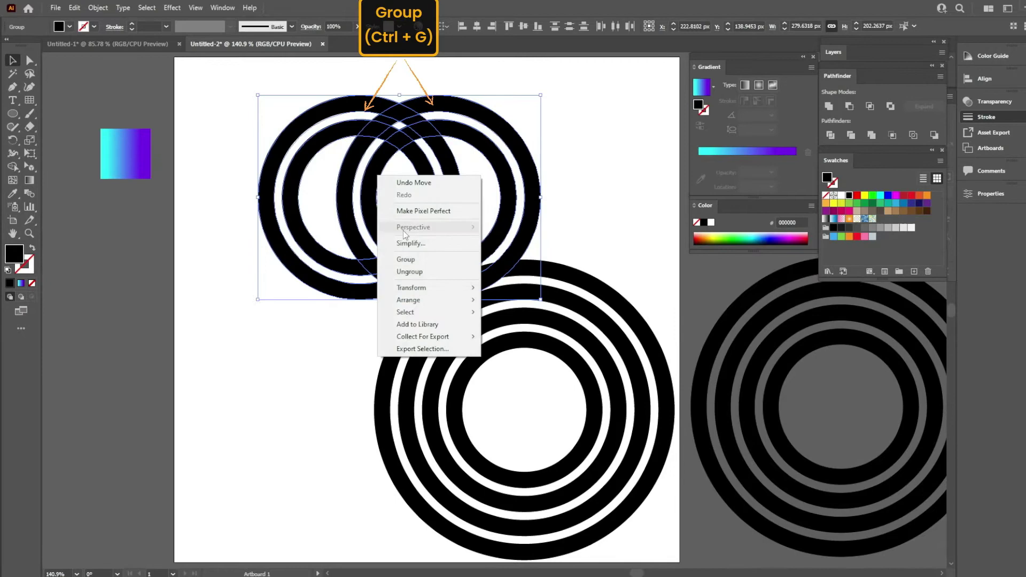
click(422, 260)
Reposition the four-ring set so it overlaps beneath the double-ring pairs.
click(475, 30)
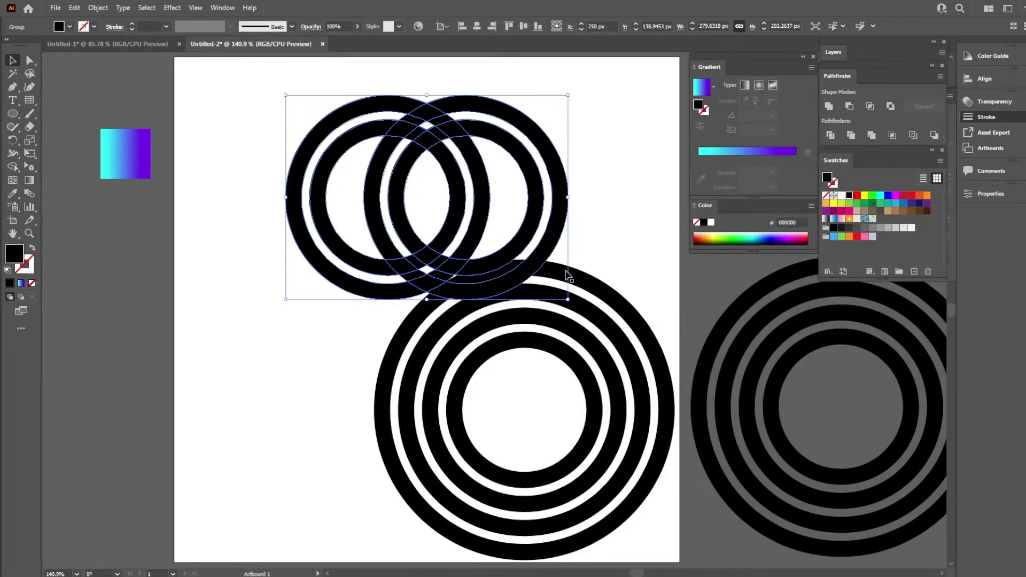
mouse_move(564, 296)
mouse_down()
mouse_move(494, 249)
mouse_move(470, 161)
mouse_up()
mouse_move(483, 229)
mouse_down()
mouse_move(487, 210)
mouse_move(481, 274)
mouse_up()
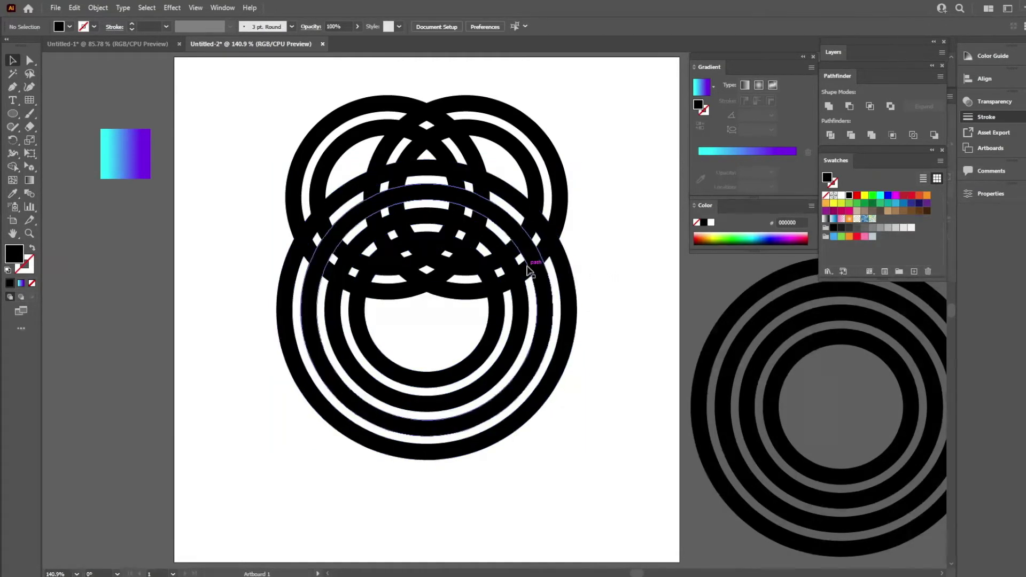
Nudge the lower concentric rings up slightly and zoom in on the overlapping rings.
click(613, 266)
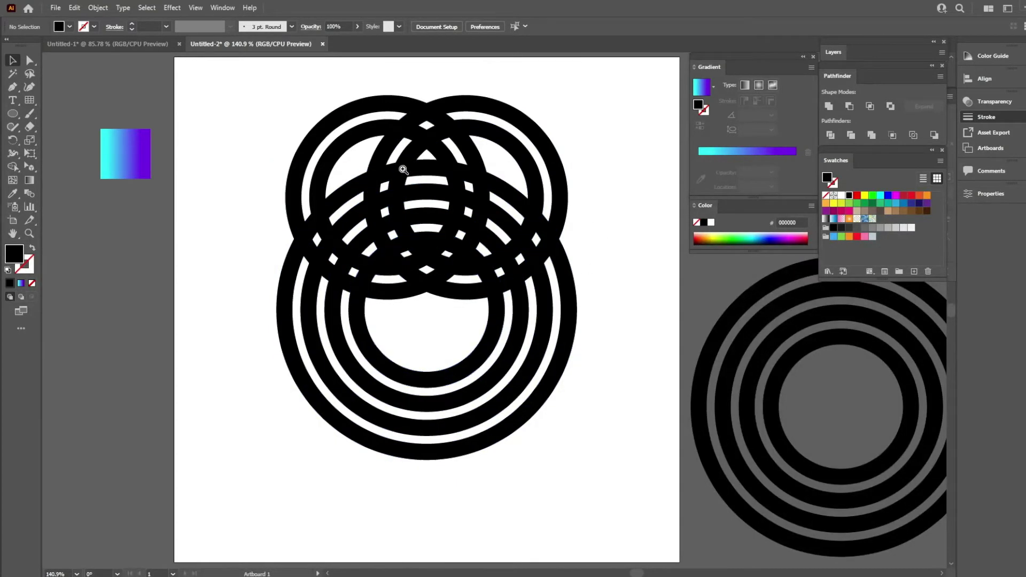
drag(428, 238, 429, 231)
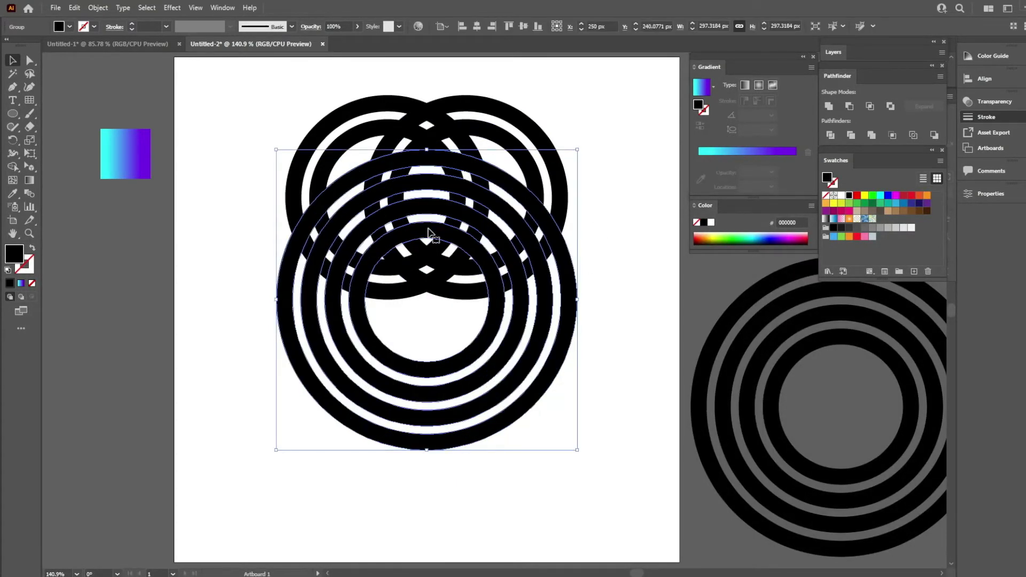
click(613, 359)
click(556, 382)
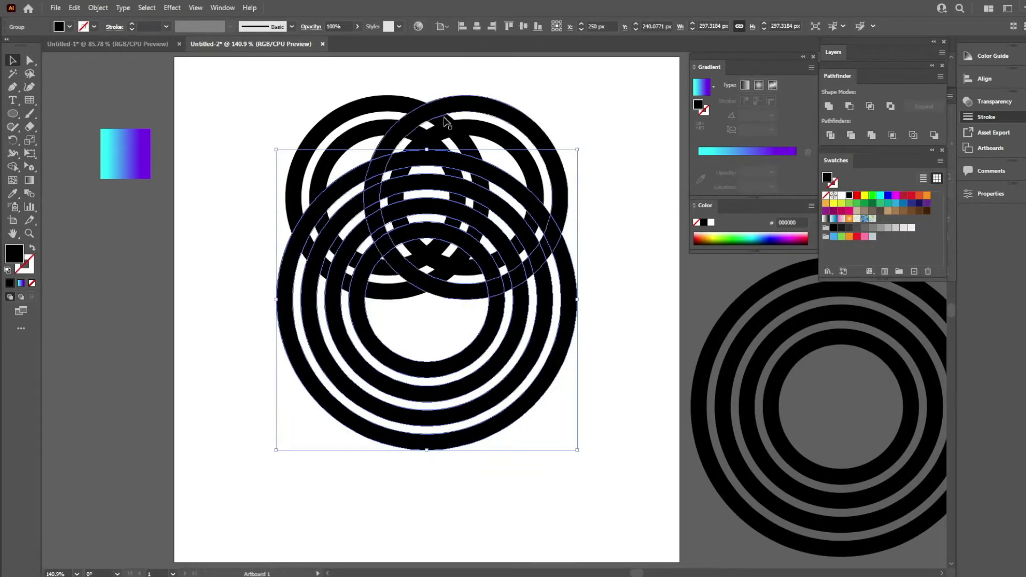
key(z)
drag(254, 94, 612, 391)
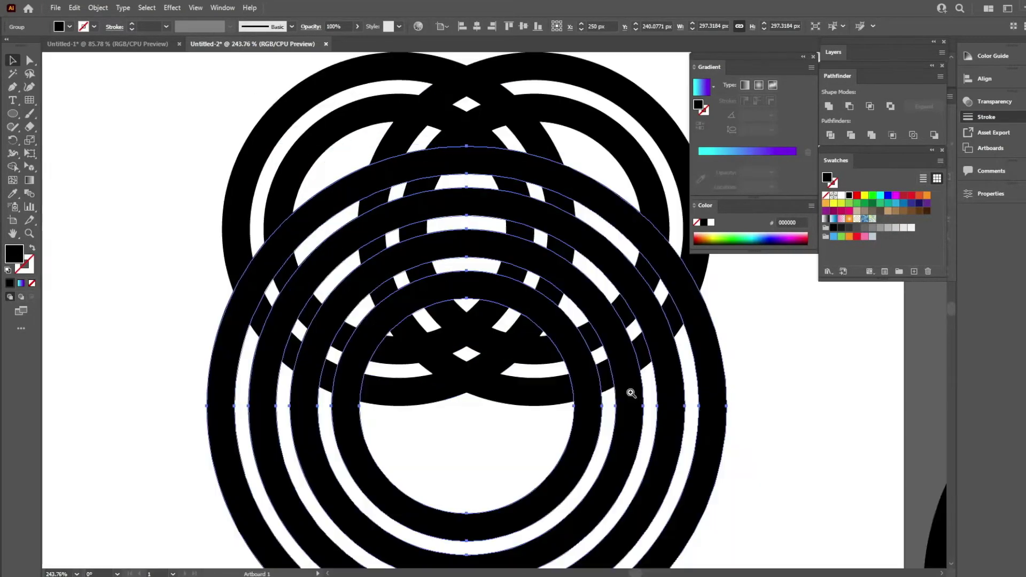
scroll(691, 363, right, 2)
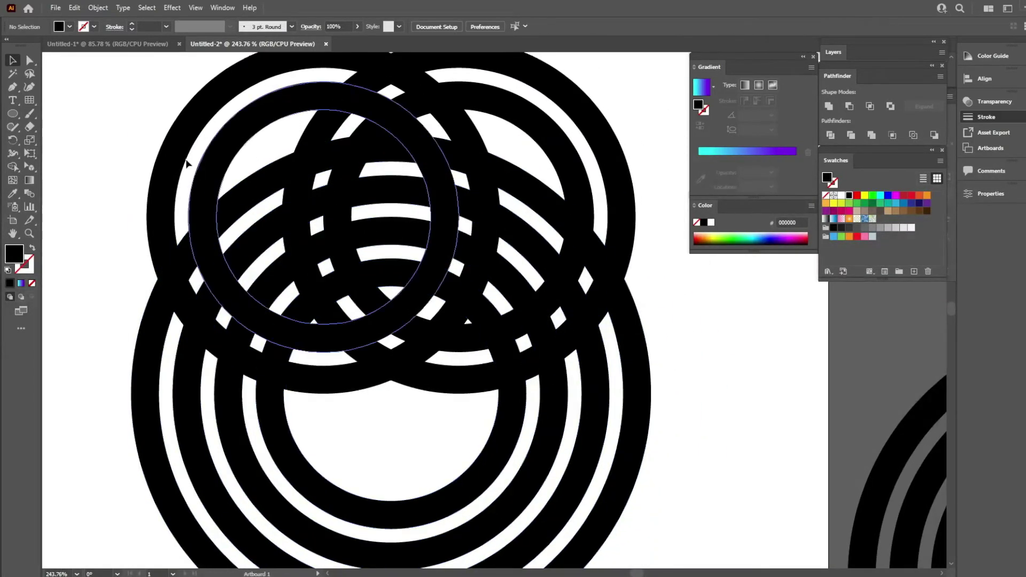
Select all ring groups, fine-tune the four-ring set's centring, and activate Shape Builder.
drag(130, 96, 692, 417)
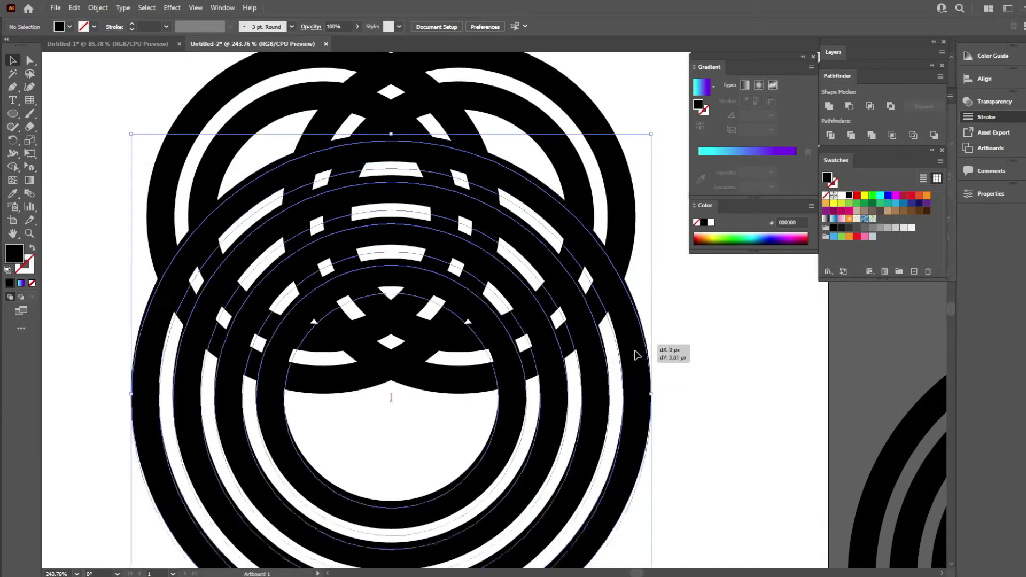
drag(635, 343, 636, 364)
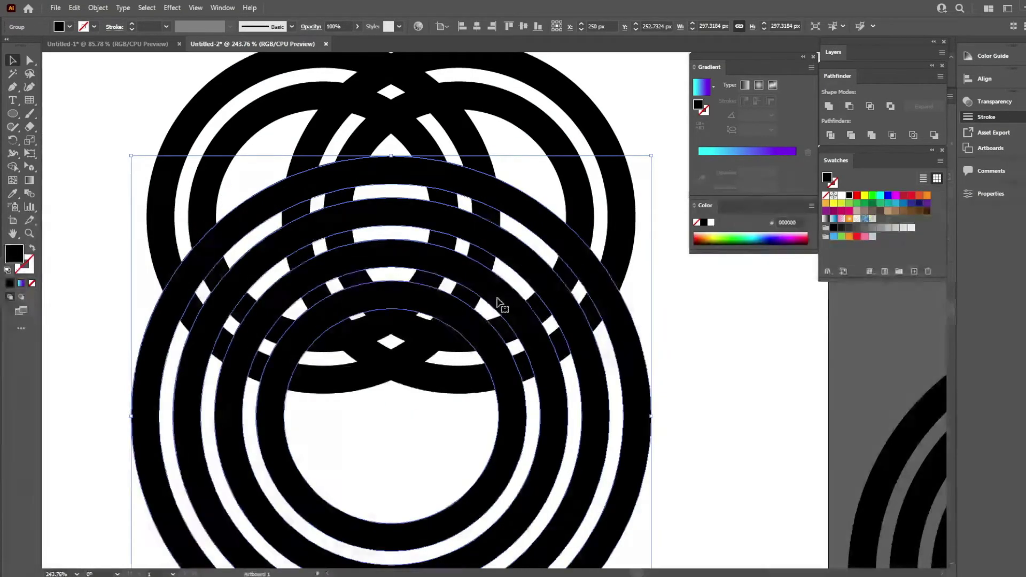
drag(545, 228, 545, 224)
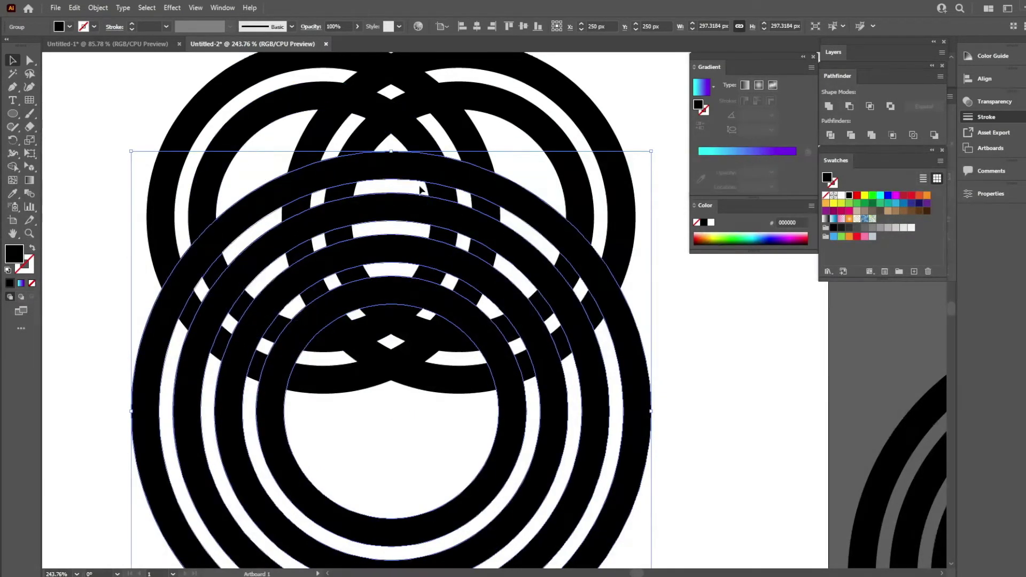
key(shift+m)
key(ctrl+a)
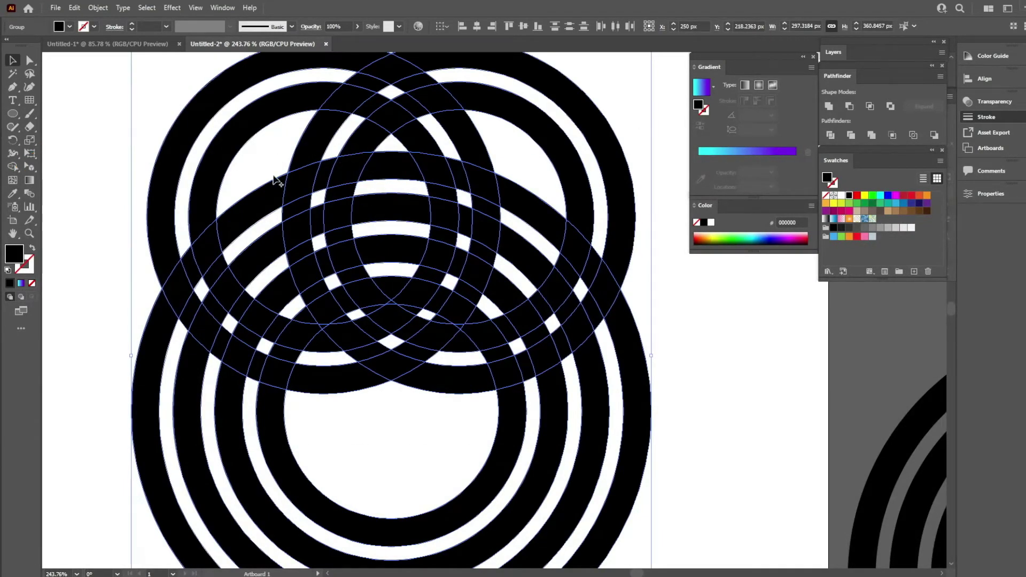
key(shift+m)
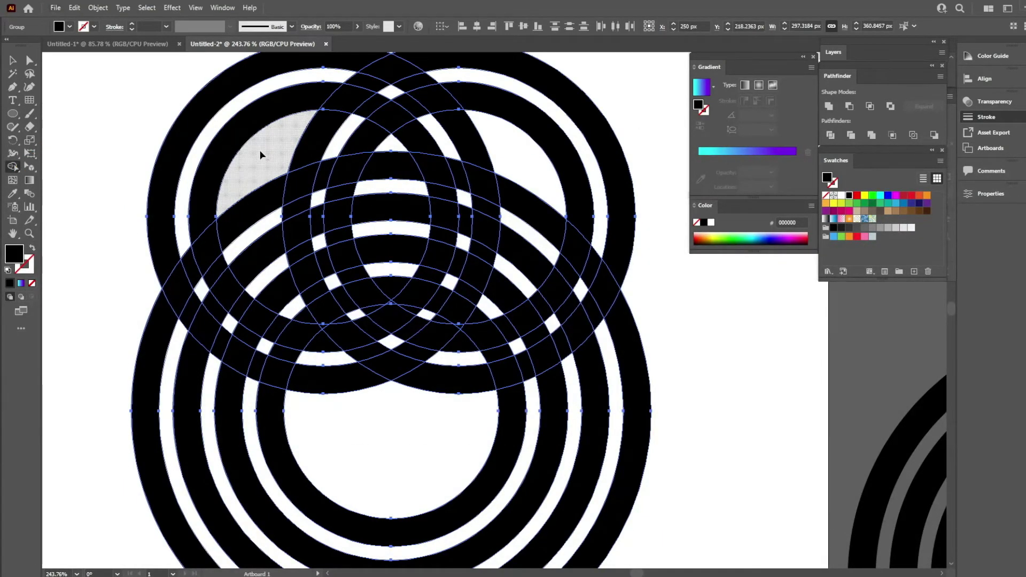
Delete the top band, upper-left diagonal, lower concentric and lower-right ring regions with Shape Builder.
drag(260, 155, 545, 178)
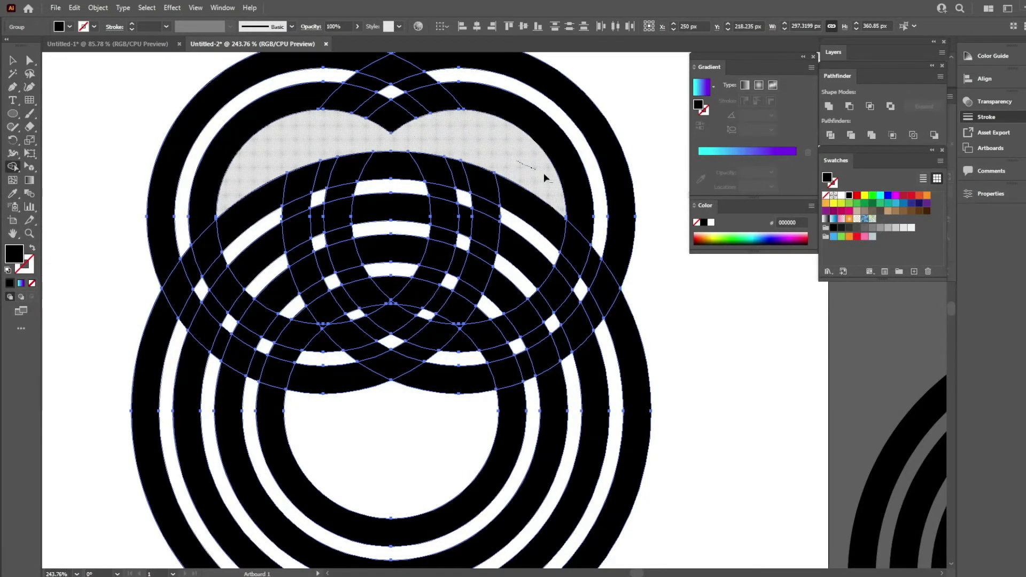
drag(230, 101, 138, 172)
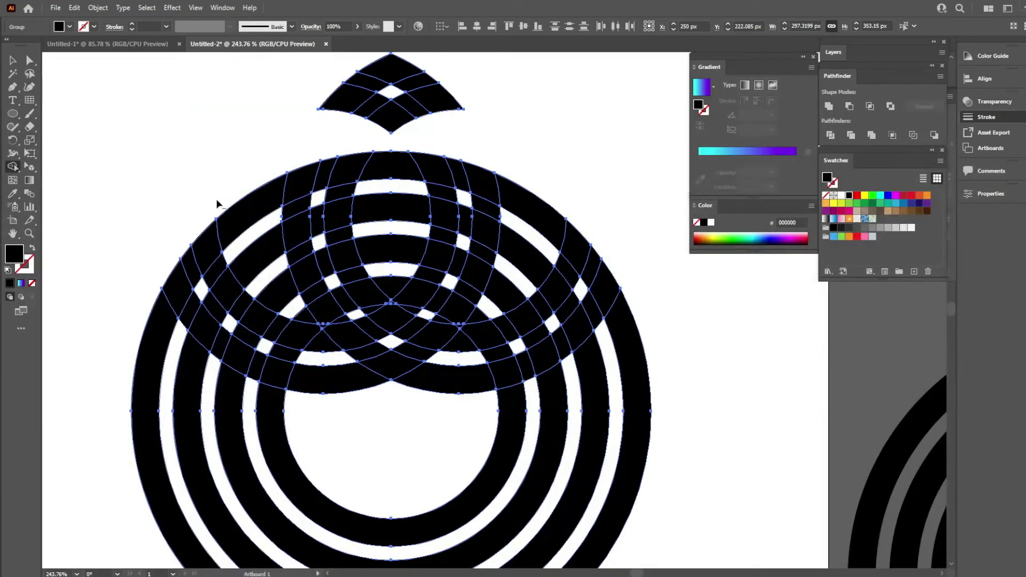
drag(218, 203, 330, 371)
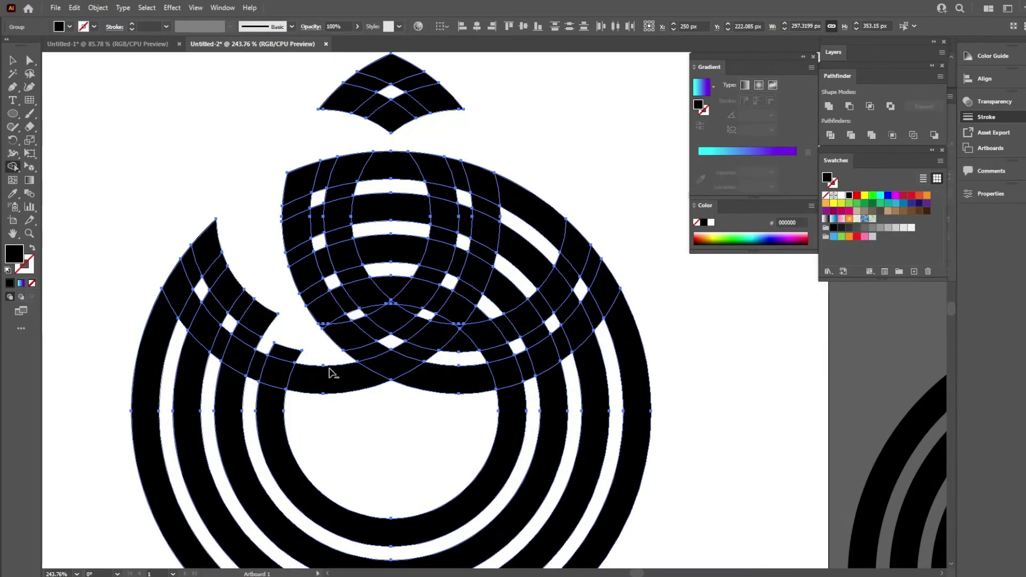
drag(270, 360, 214, 278)
drag(124, 263, 397, 470)
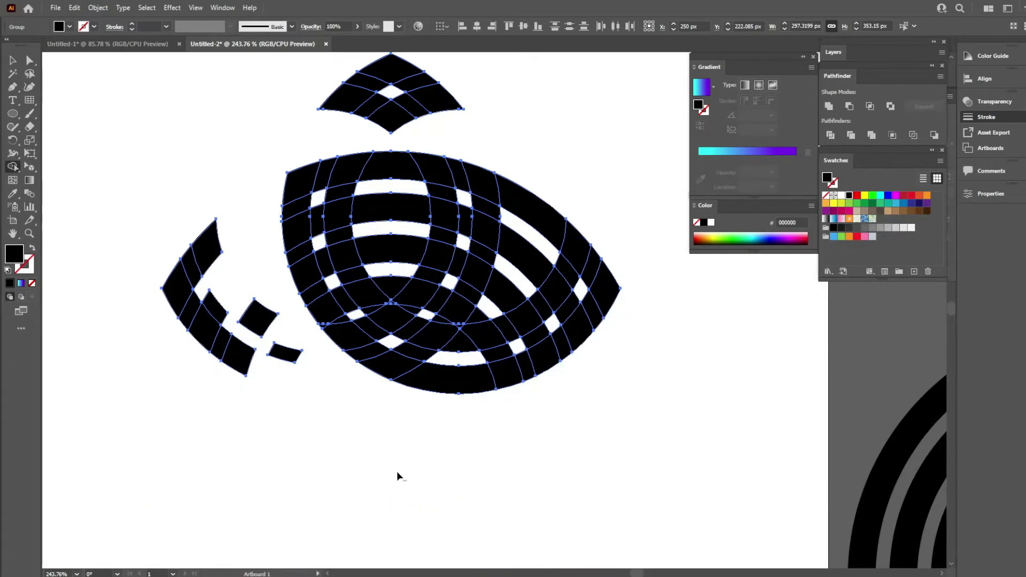
drag(434, 415, 510, 287)
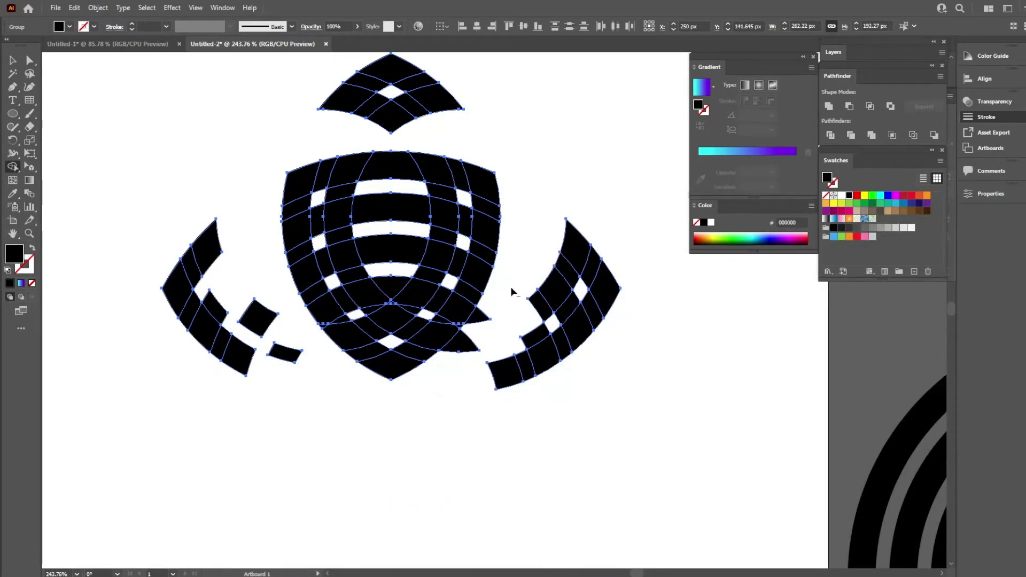
drag(473, 354, 475, 357)
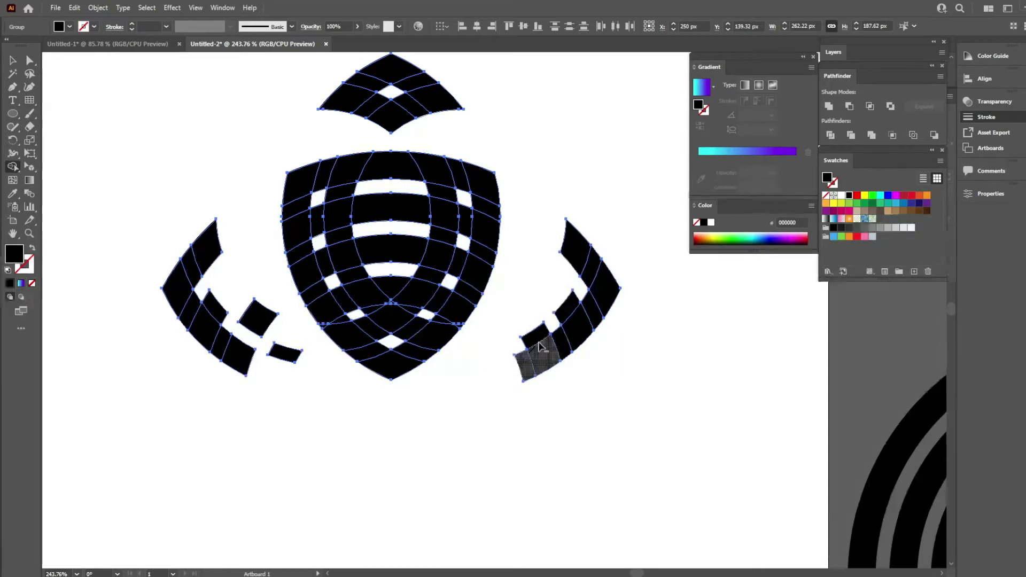
Remove the remaining right-arc, lower-left and left-arc ring fragments around the shield.
drag(534, 270, 604, 260)
alt+click(561, 356)
alt+click(575, 247)
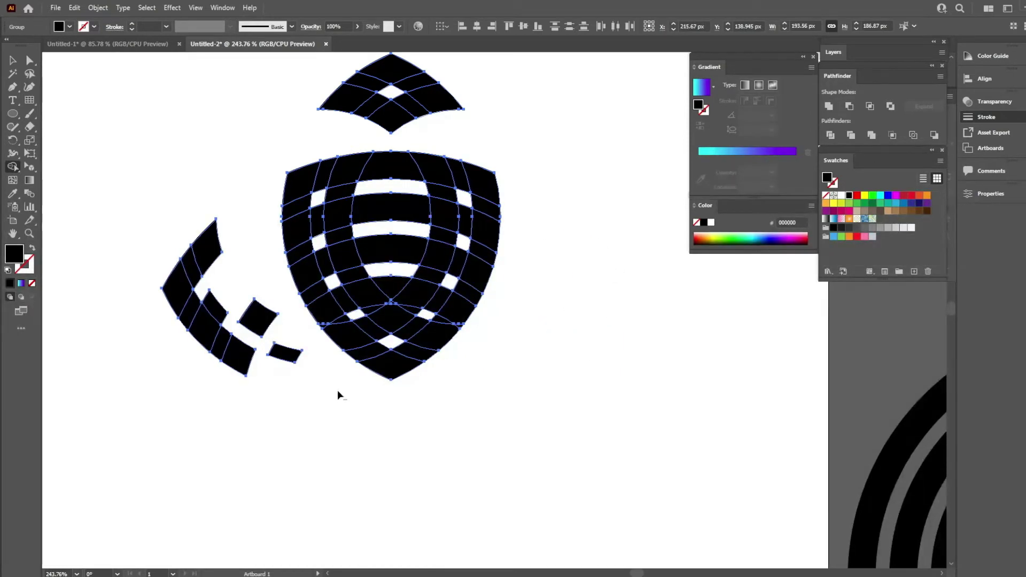
drag(294, 368, 257, 310)
drag(184, 246, 224, 346)
alt+click(217, 314)
alt+click(209, 240)
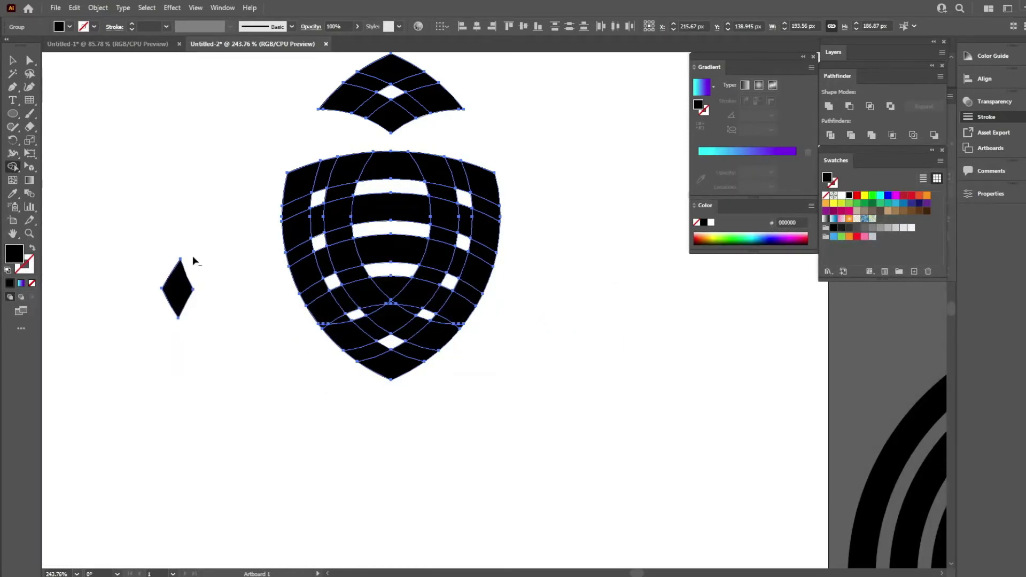
alt+click(176, 291)
mouse_move(334, 103)
mouse_down()
mouse_move(388, 73)
mouse_move(406, 118)
mouse_up()
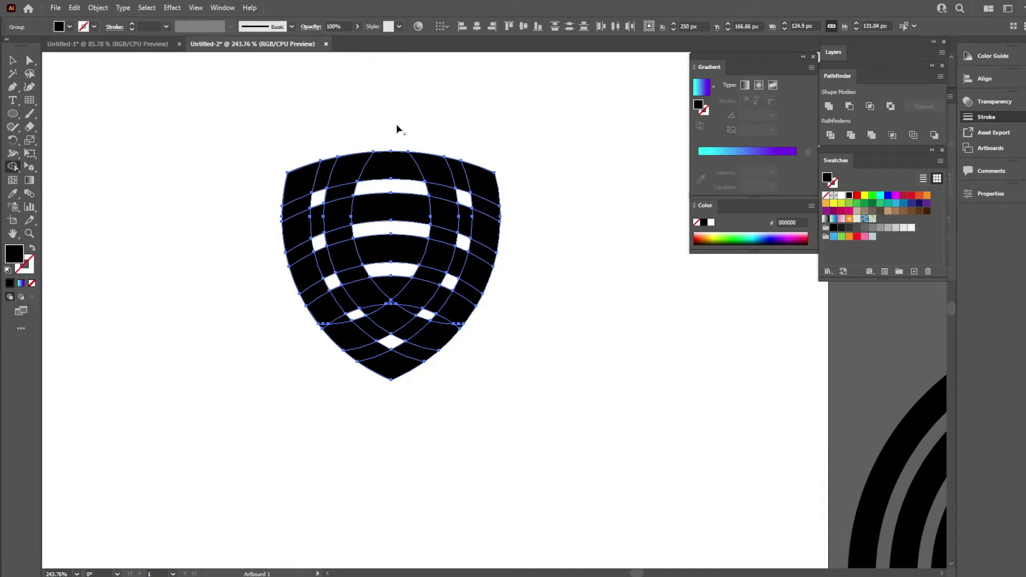
Merge the top and middle white bands with their right cells and extend the middle band left.
key(v)
click(320, 122)
key(ctrl+a)
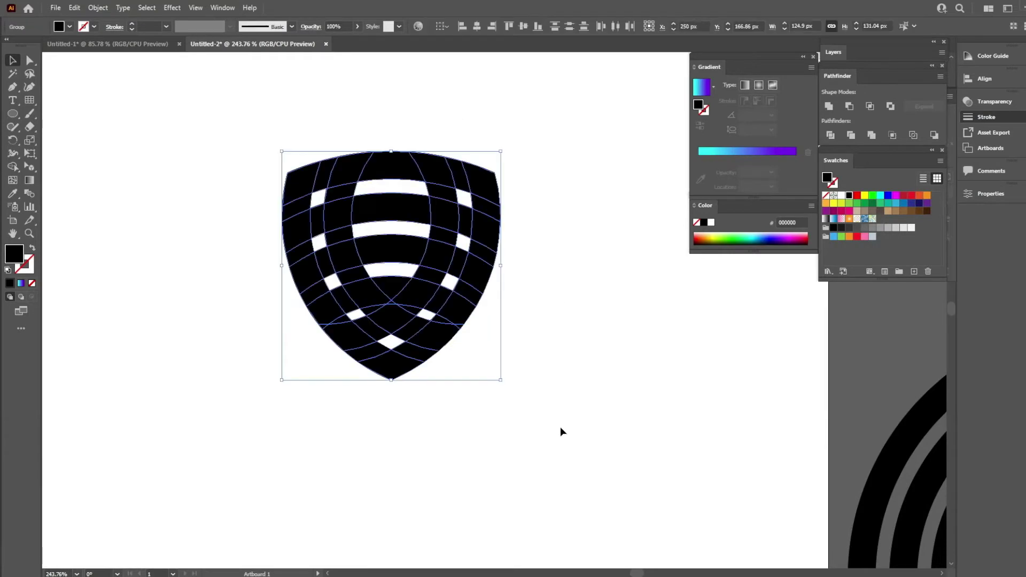
key(shift+m)
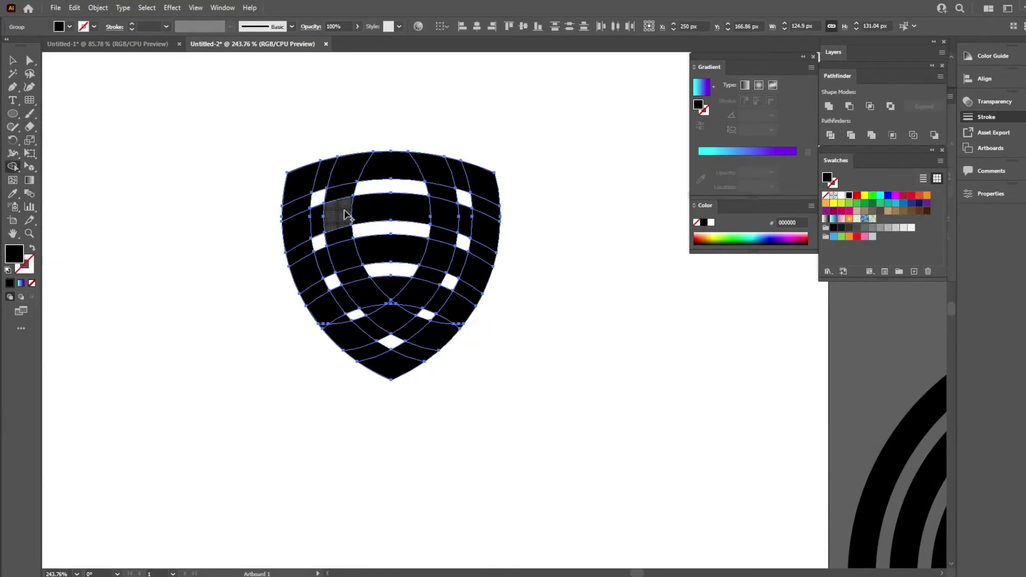
click(391, 248)
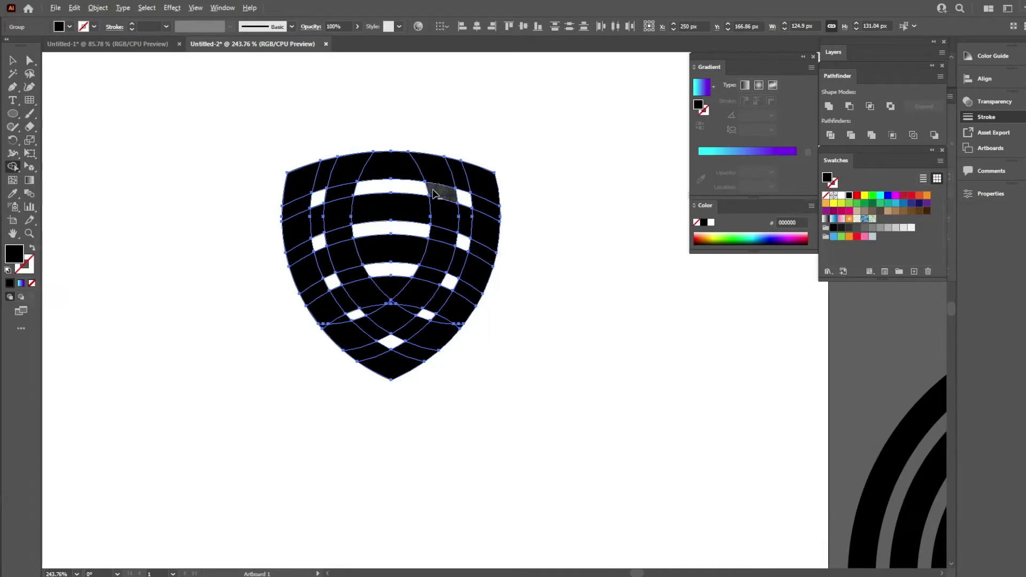
drag(406, 189, 478, 206)
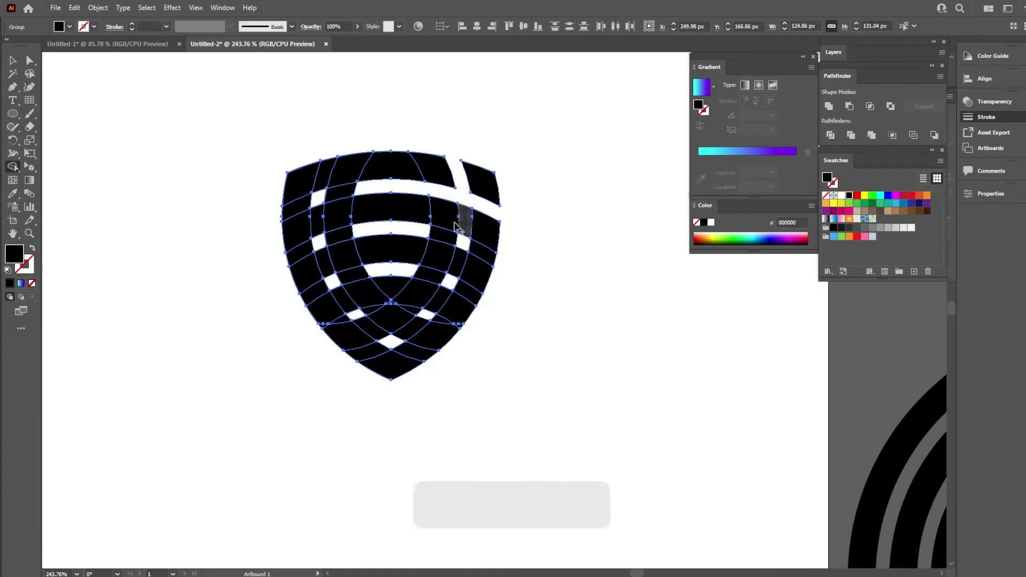
drag(414, 230, 483, 252)
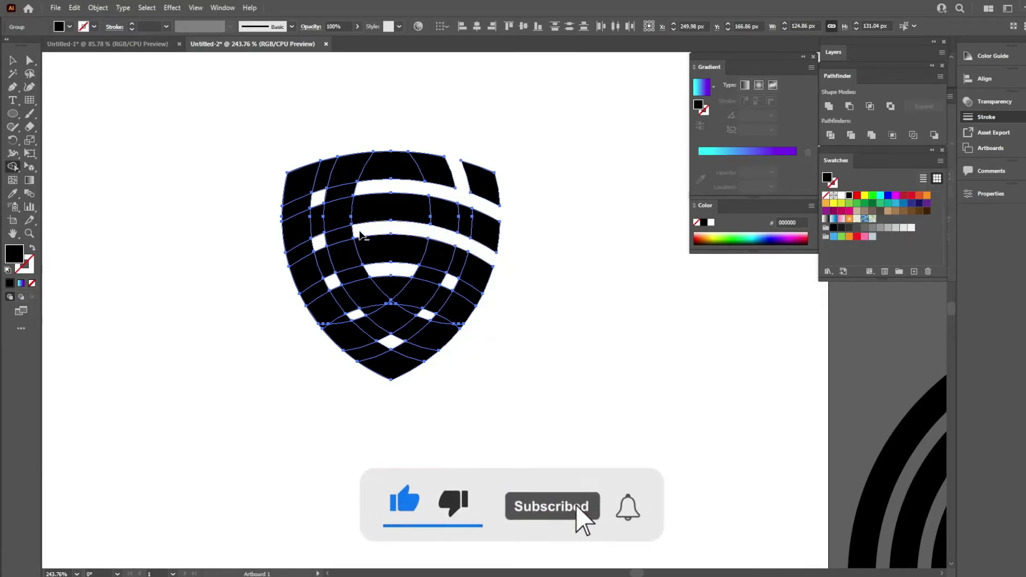
drag(330, 243, 296, 252)
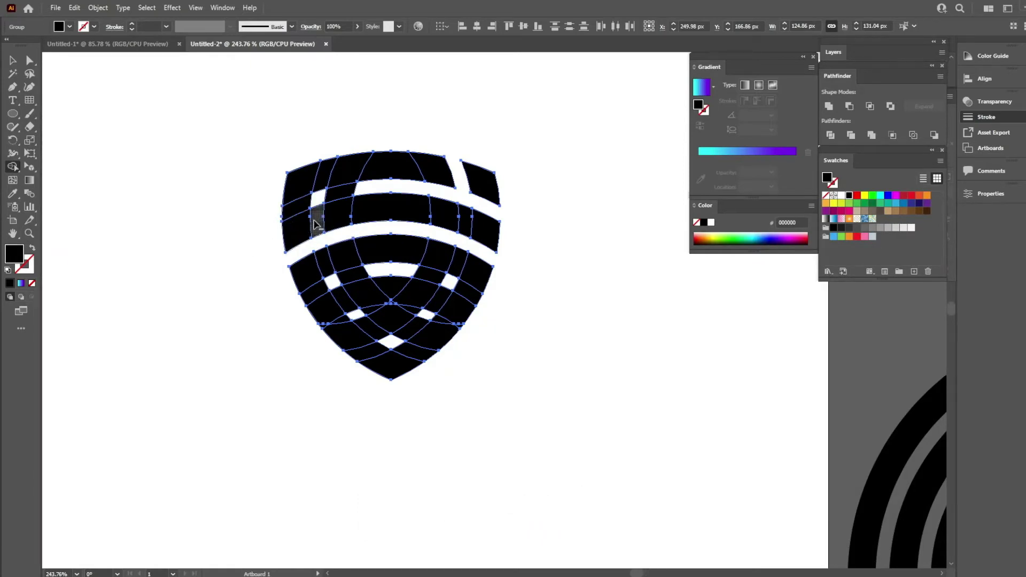
Extend the vertical strip upward, merge the diagonal strips into the arc and V bands, and remove the triangle.
drag(320, 197, 327, 172)
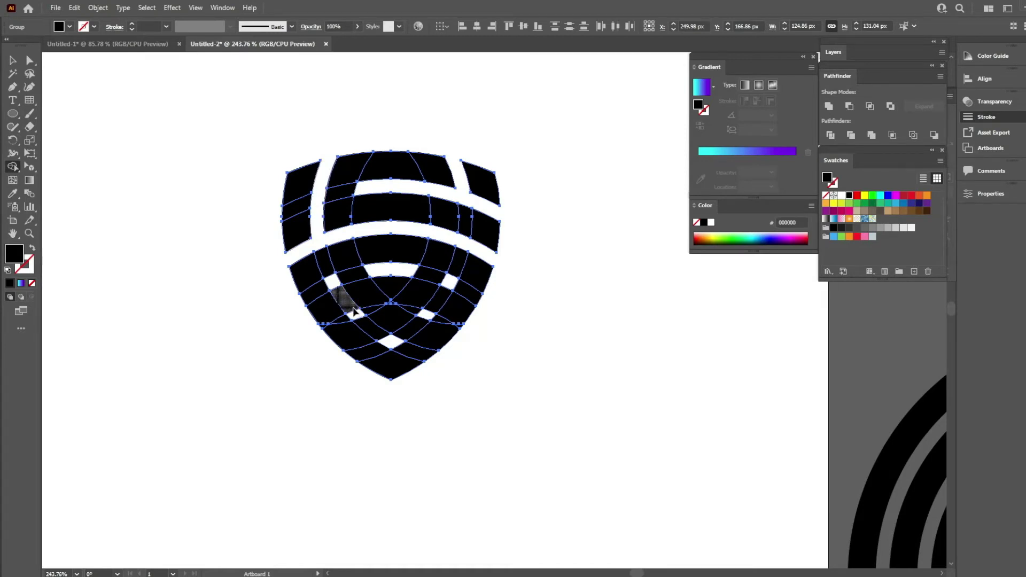
drag(354, 305, 348, 281)
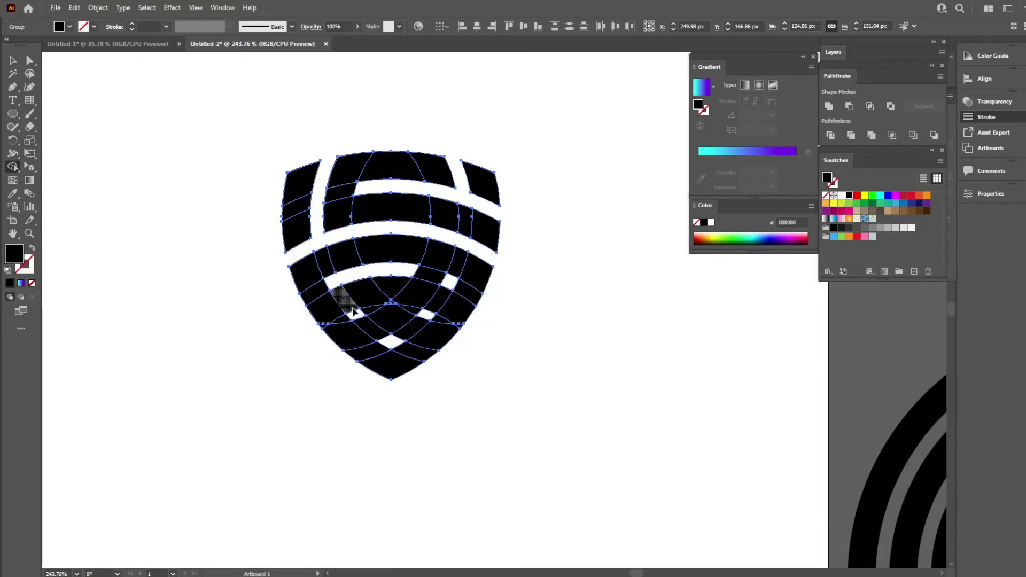
drag(369, 327, 398, 345)
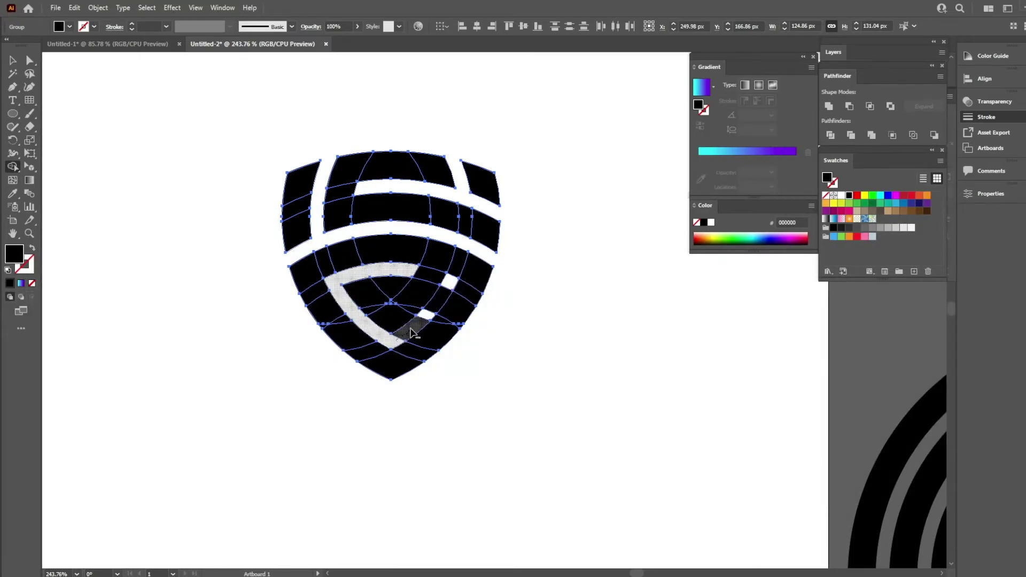
drag(433, 310, 450, 281)
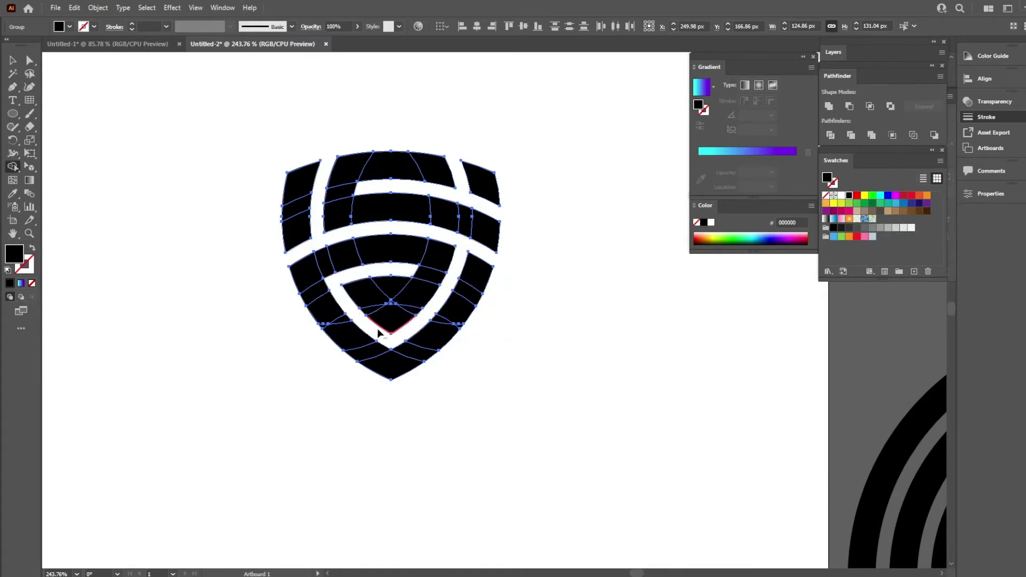
alt+click(391, 287)
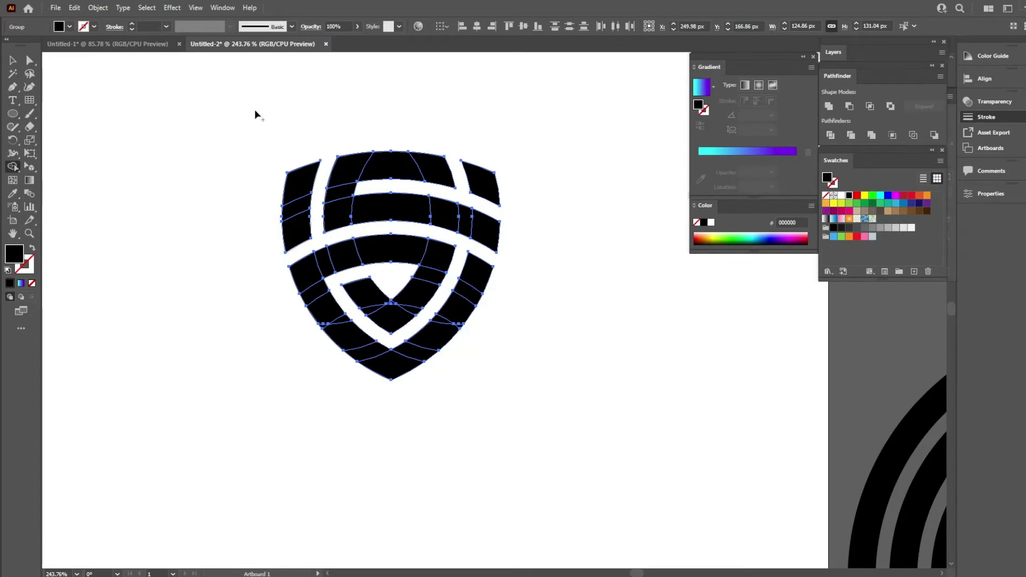
Select the whole shield group and zoom out to see more of the artboard.
click(13, 62)
click(167, 101)
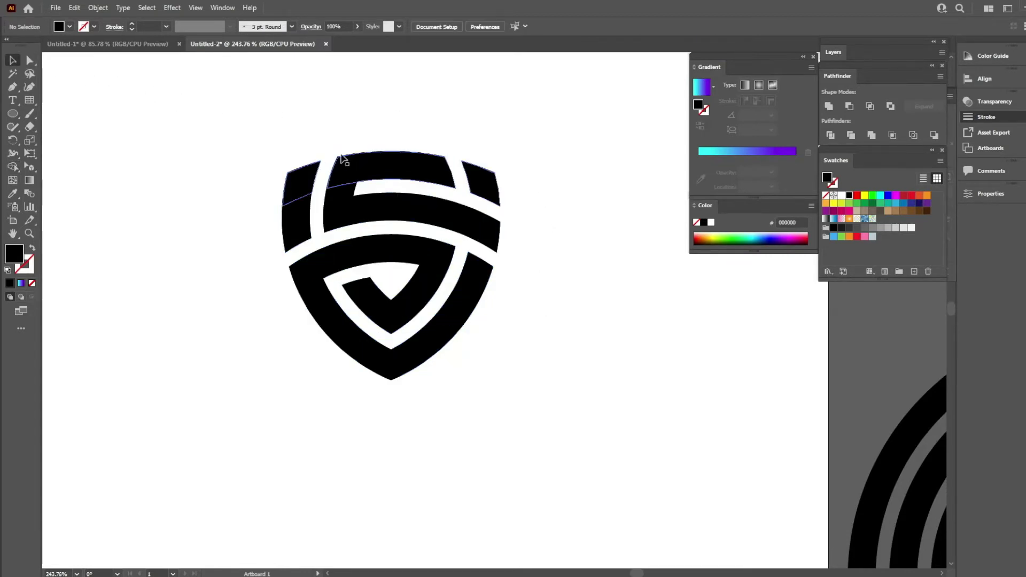
mouse_move(224, 105)
mouse_down()
mouse_move(575, 407)
mouse_move(591, 377)
mouse_up()
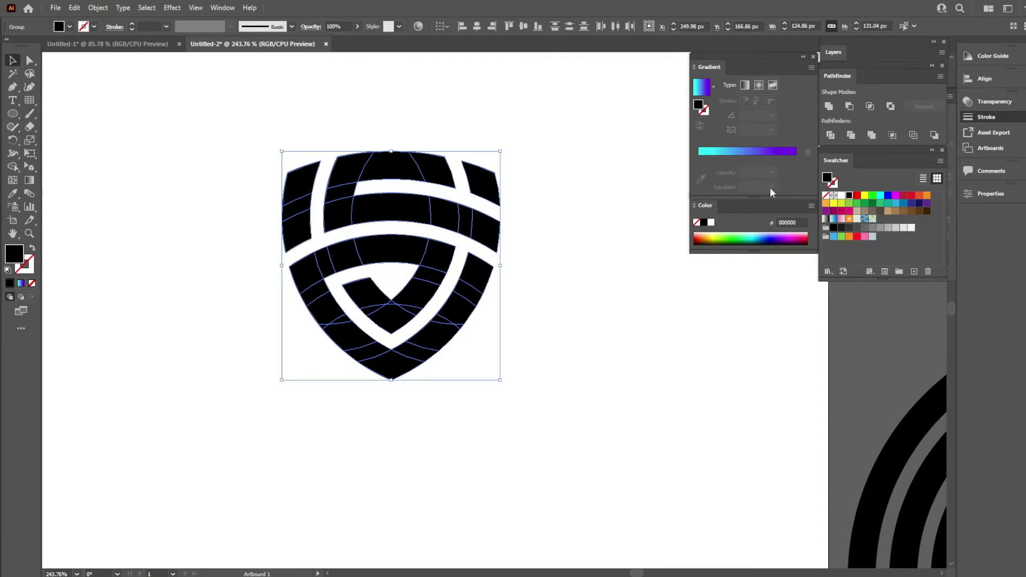
click(588, 249)
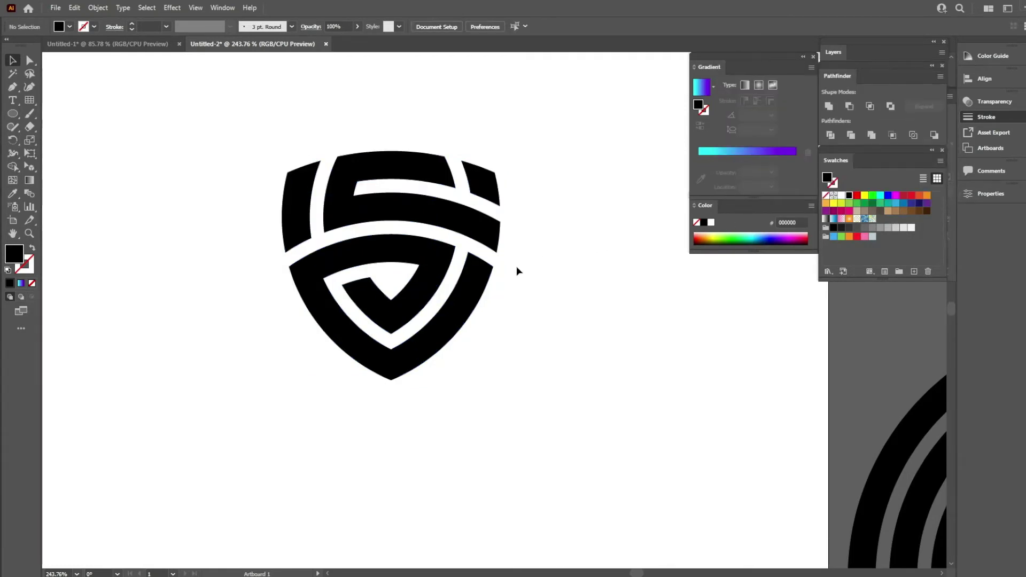
click(475, 297)
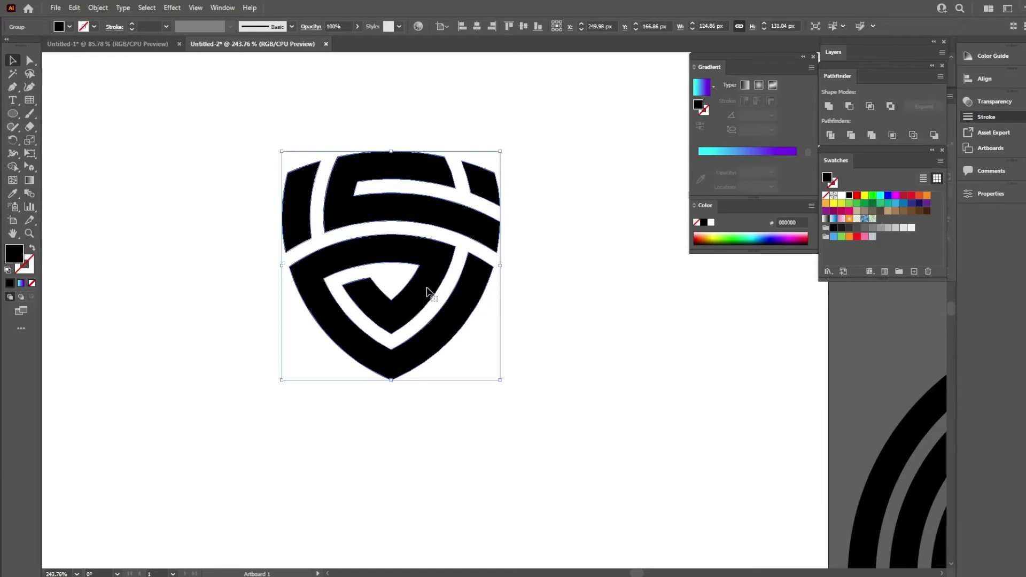
key(ctrl+space)
ctrl+alt+click(475, 276)
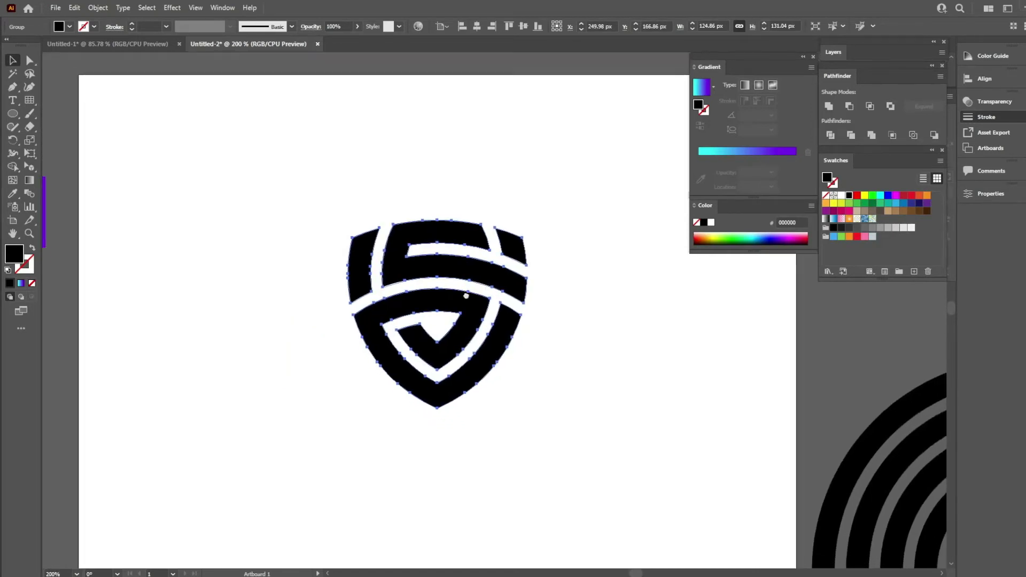
Copy the gradient square's cyan-to-purple fill onto the shield, then move the square to the artboard's left edge.
drag(66, 235, 284, 298)
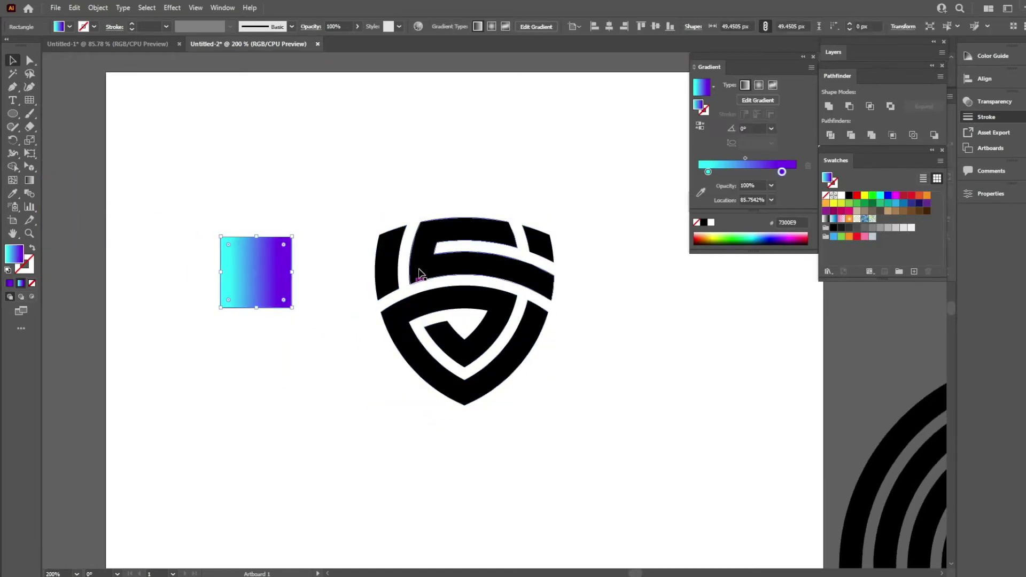
click(427, 267)
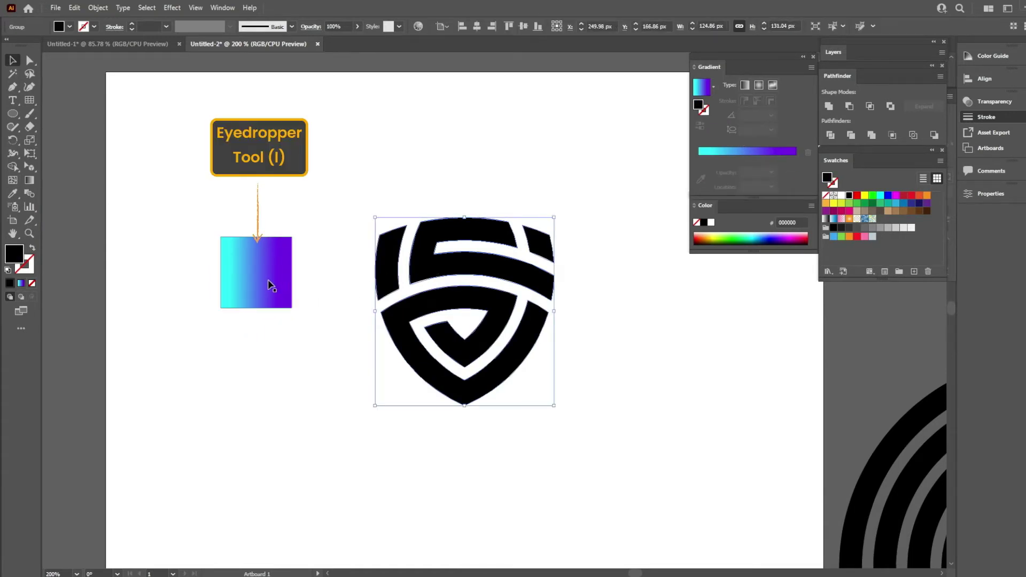
key(i)
click(269, 261)
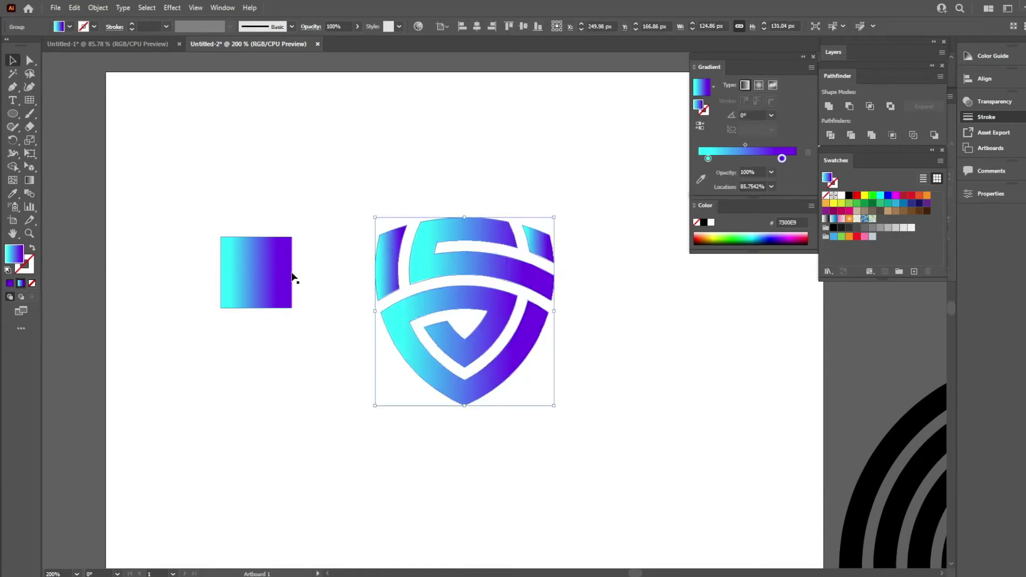
drag(264, 272, 64, 300)
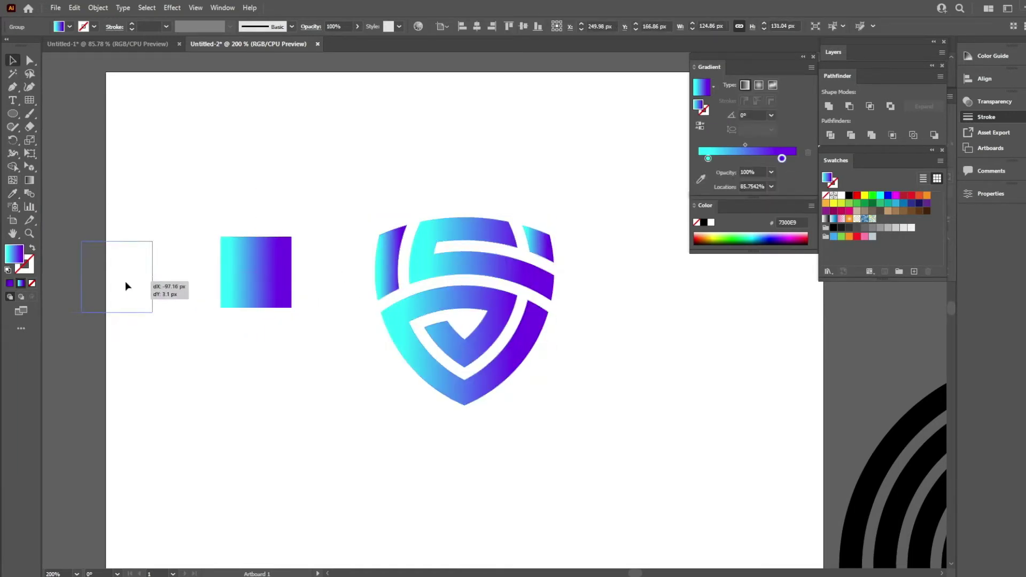
Redraw the shield gradient from cyan at the top to purple at the bottom, slightly tilted.
click(458, 275)
key(g)
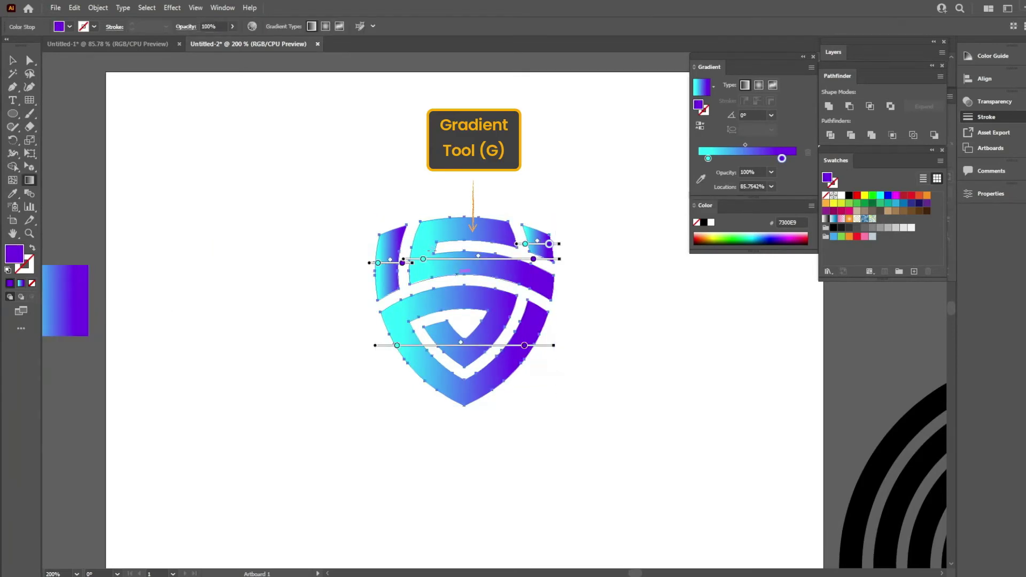
drag(445, 166, 474, 401)
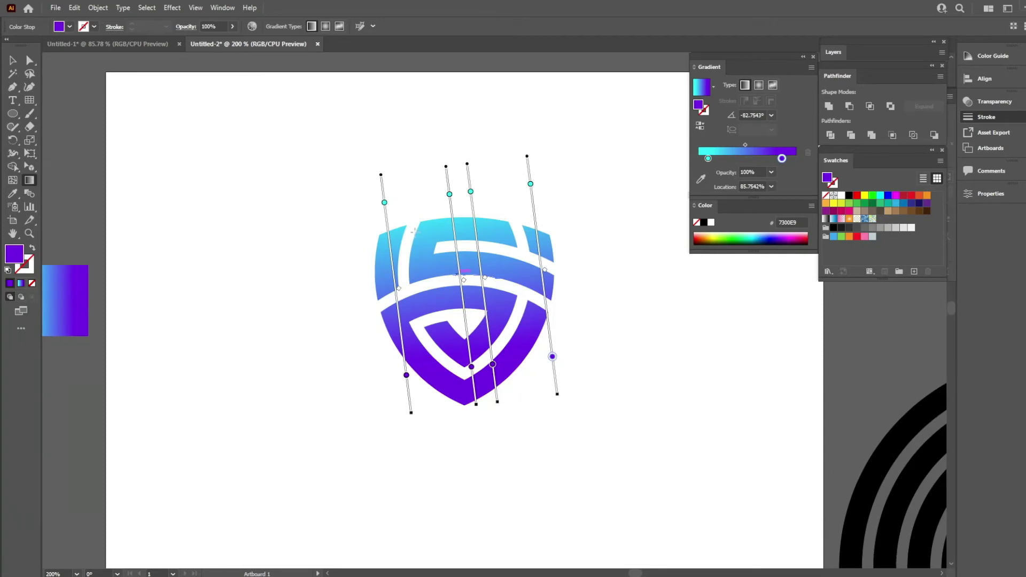
drag(419, 206, 465, 385)
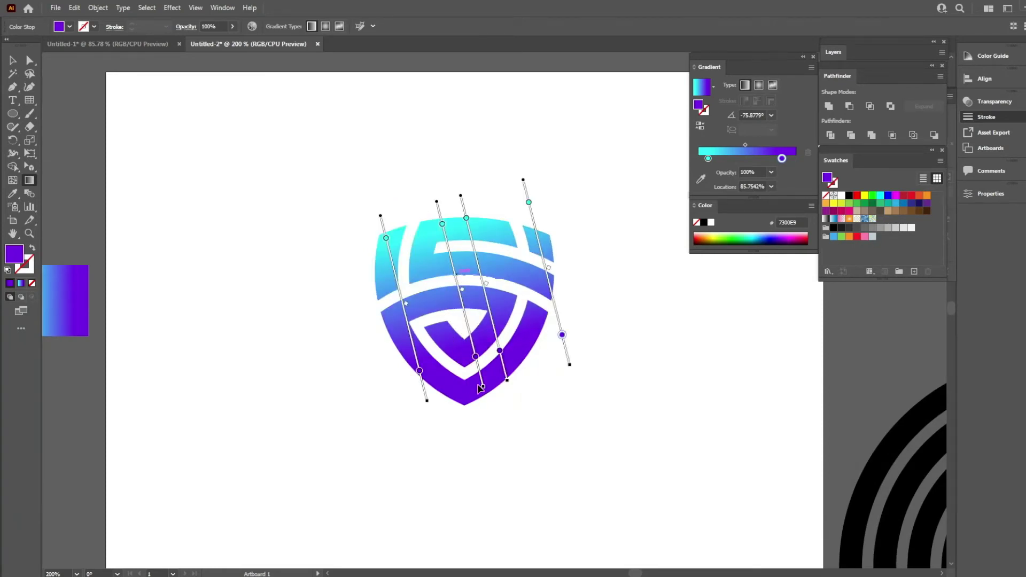
Zoom to 400% on the recentred shield and reselect the shield group.
key(v)
click(602, 361)
drag(603, 357, 496, 327)
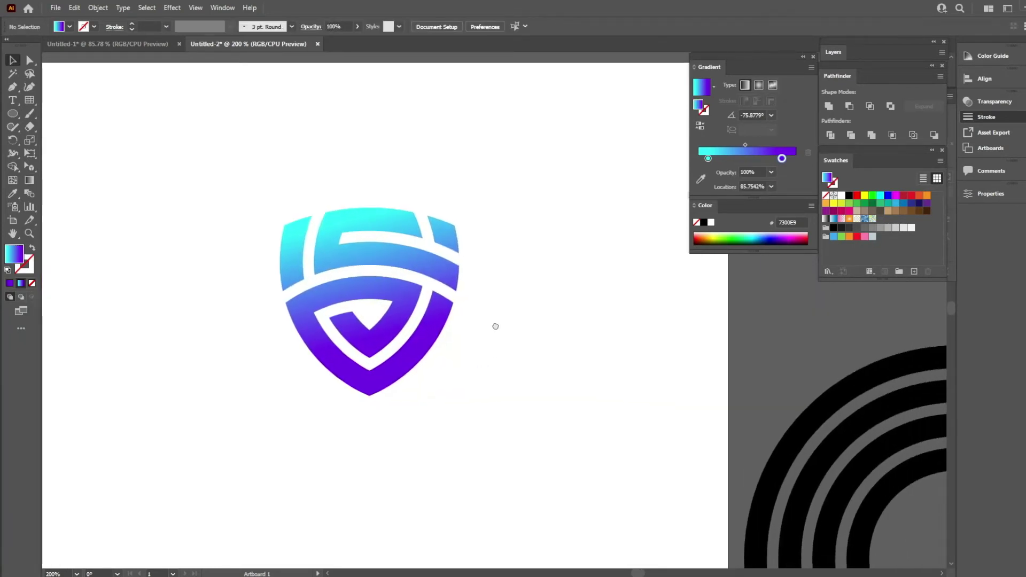
click(349, 154)
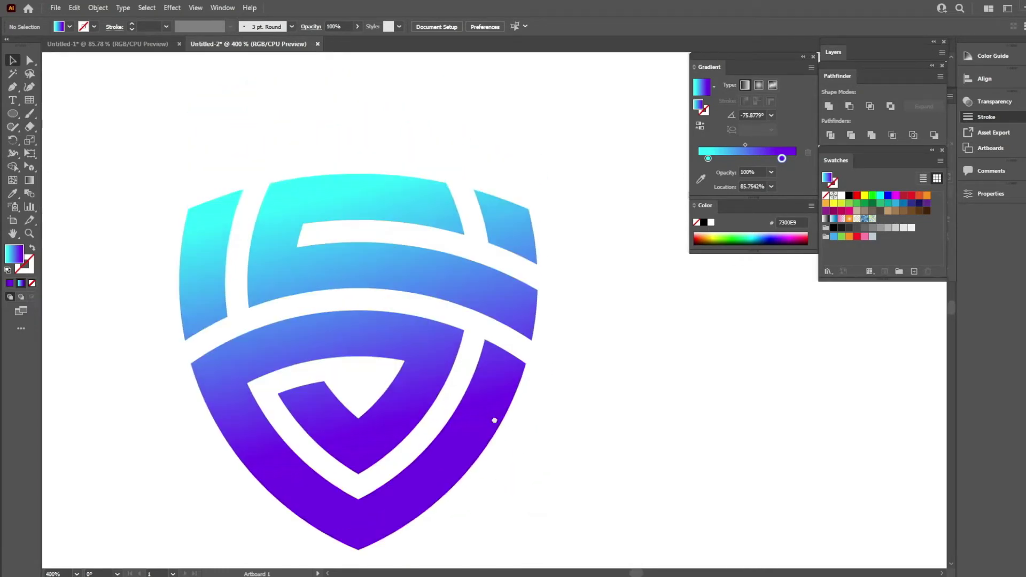
drag(494, 420, 575, 407)
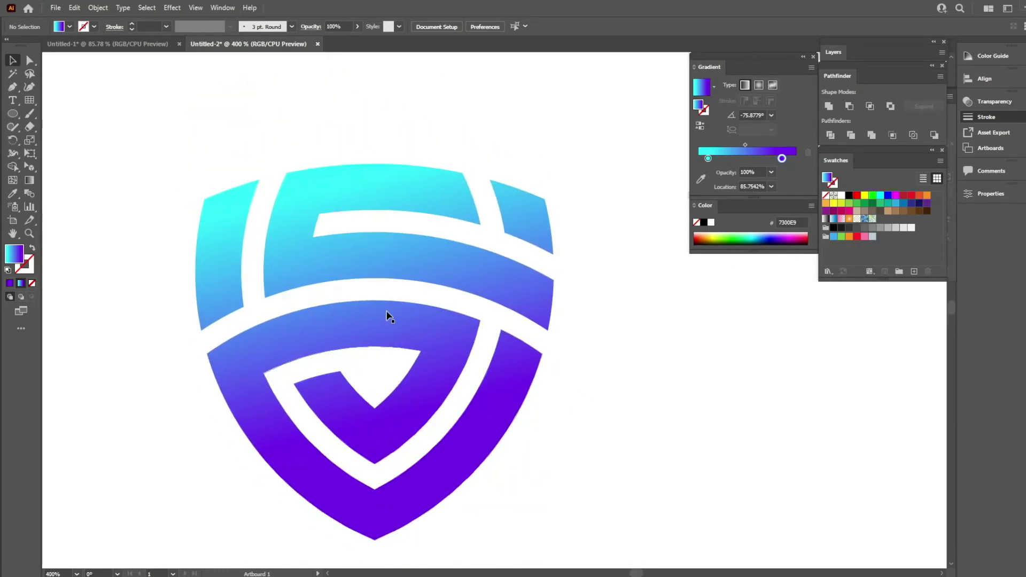
click(364, 251)
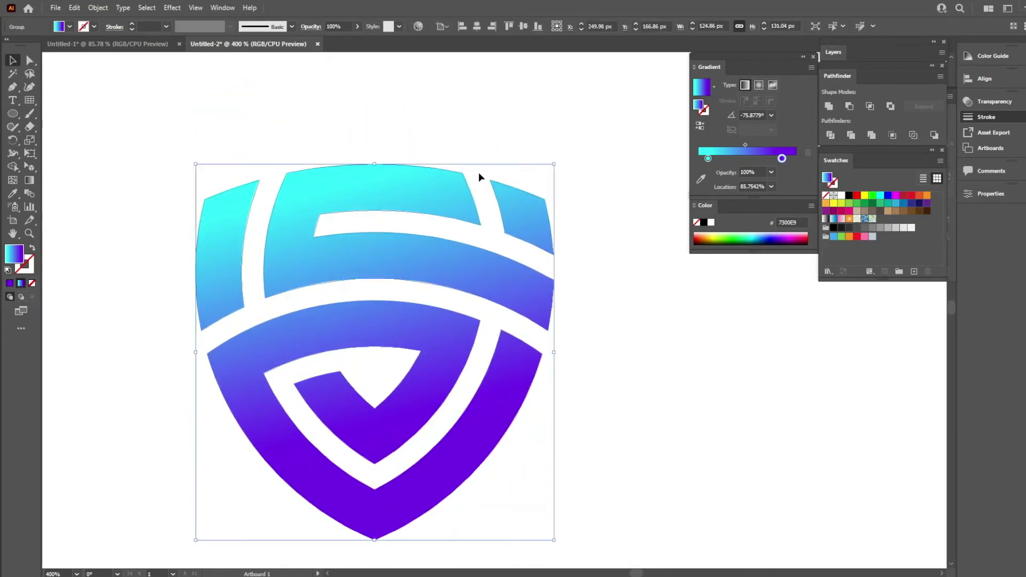
click(481, 141)
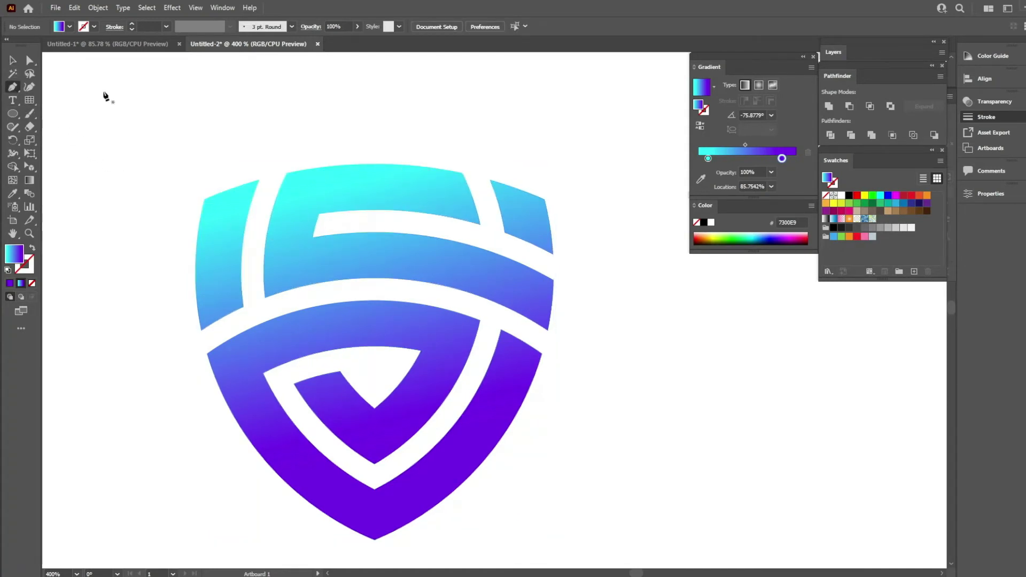
click(232, 242)
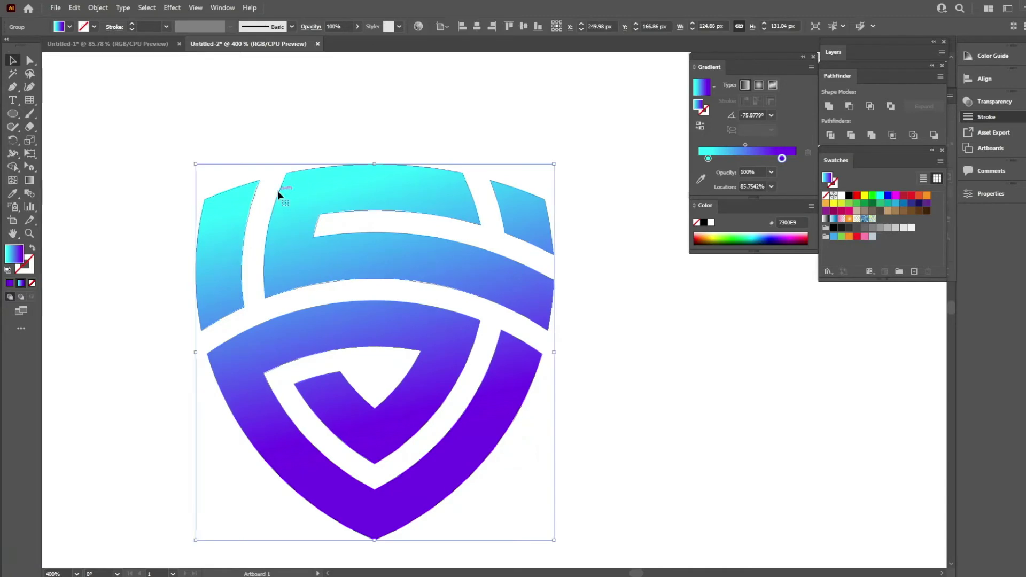
Create a -0.5 px inward offset path of the shield.
click(98, 7)
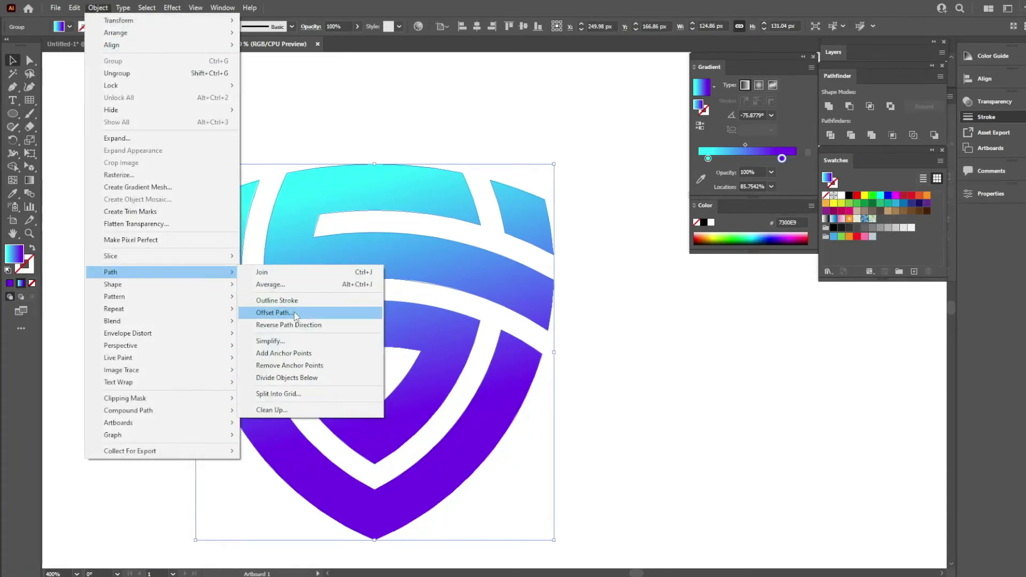
click(322, 310)
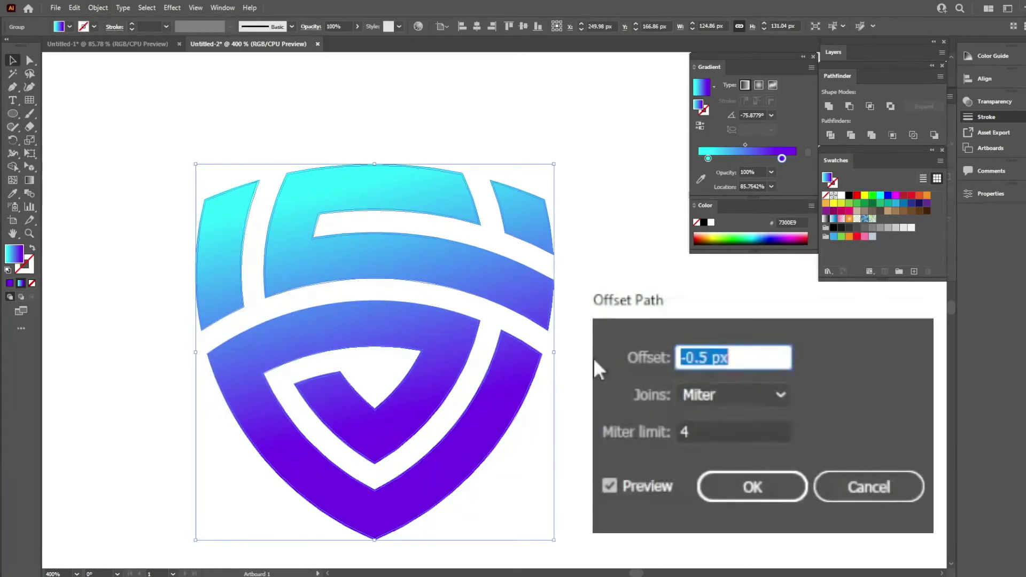
click(757, 487)
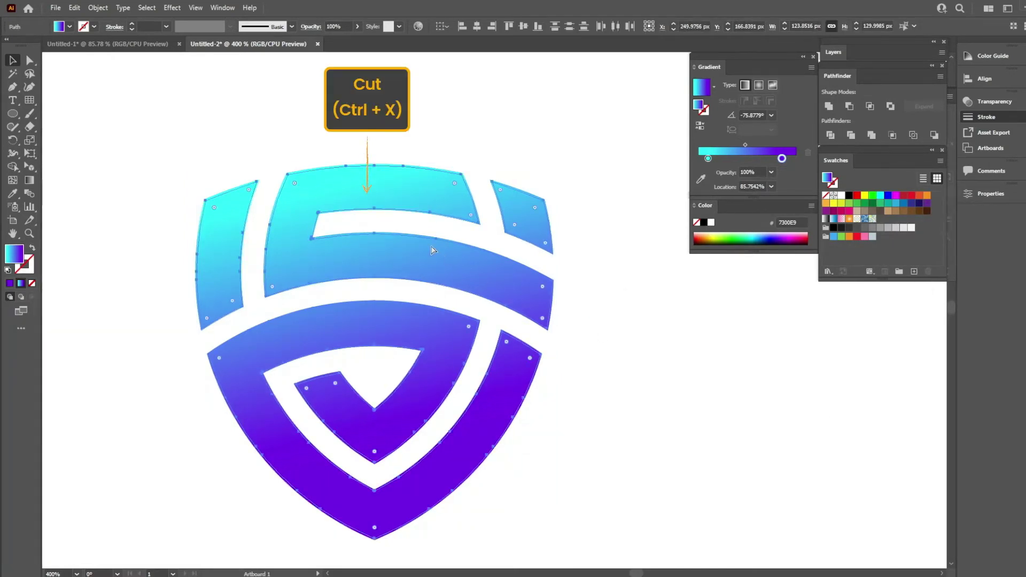
Cut the offset copy, paste it in front of the original, and group the pasted shapes.
click(74, 8)
click(93, 49)
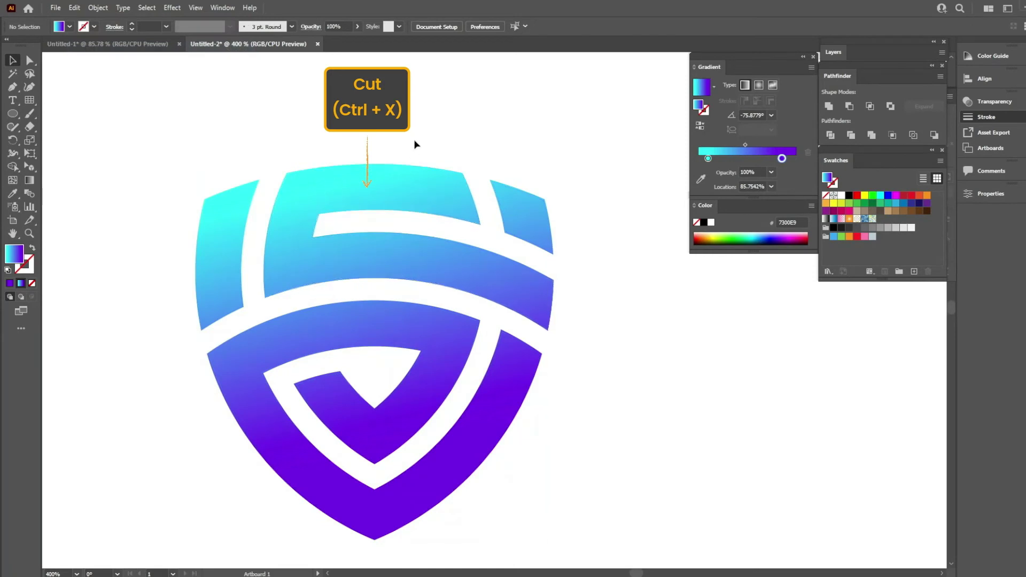
click(74, 8)
click(104, 85)
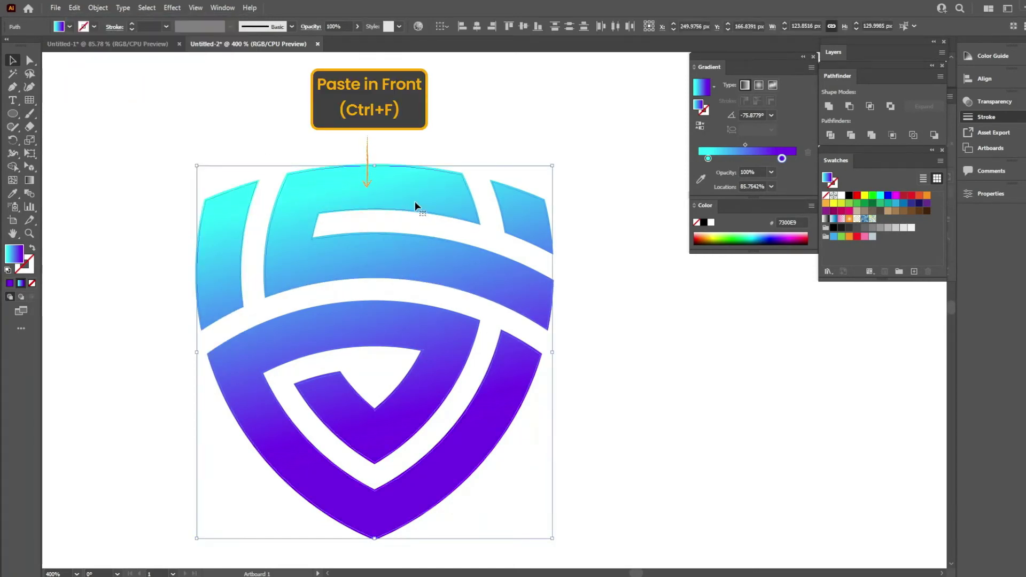
right_click(361, 188)
click(406, 258)
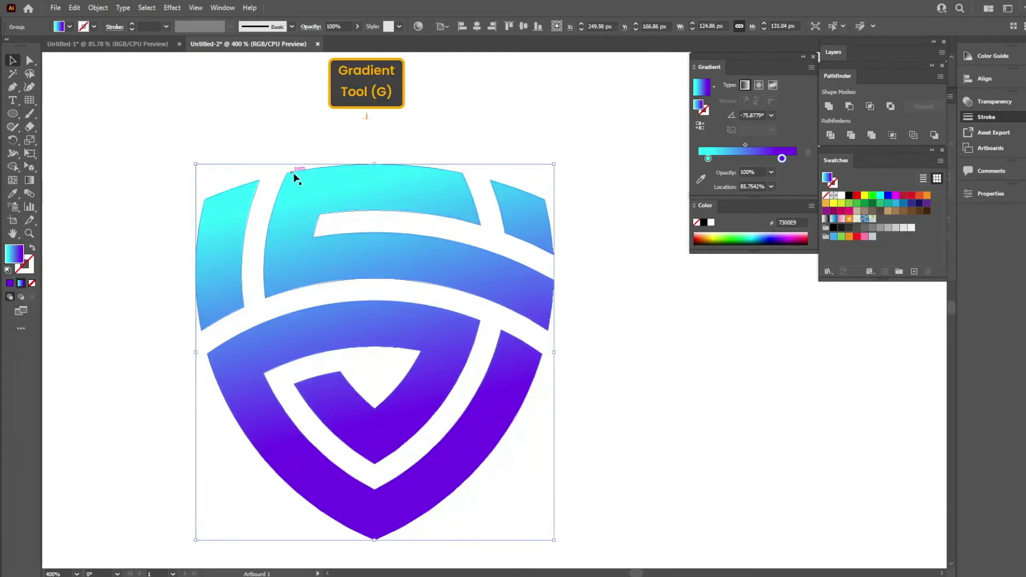
Redraw the logo gradient top to bottom with a slight tilt.
key(g)
drag(424, 111, 385, 491)
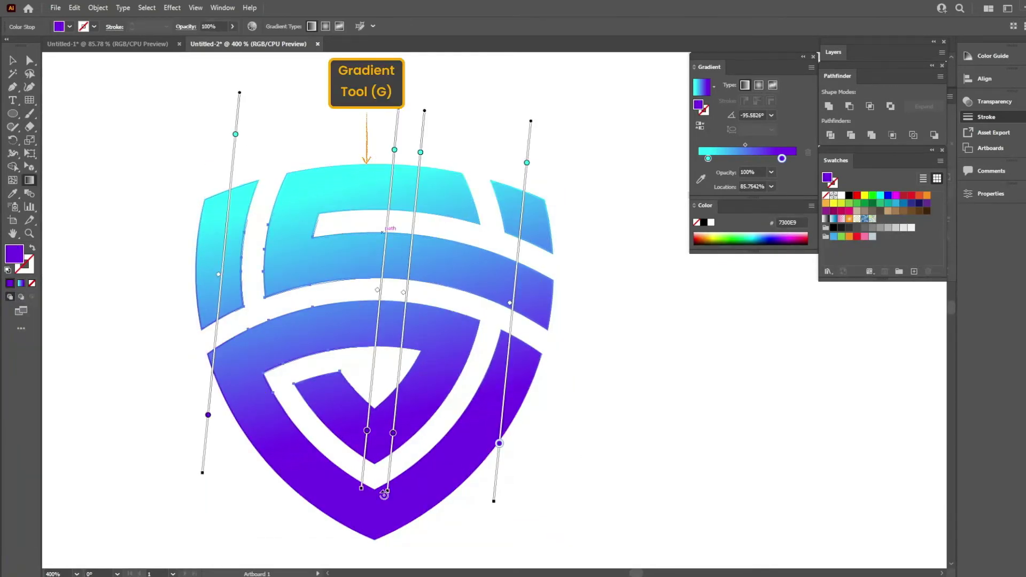
drag(374, 160, 470, 535)
key(v)
click(613, 329)
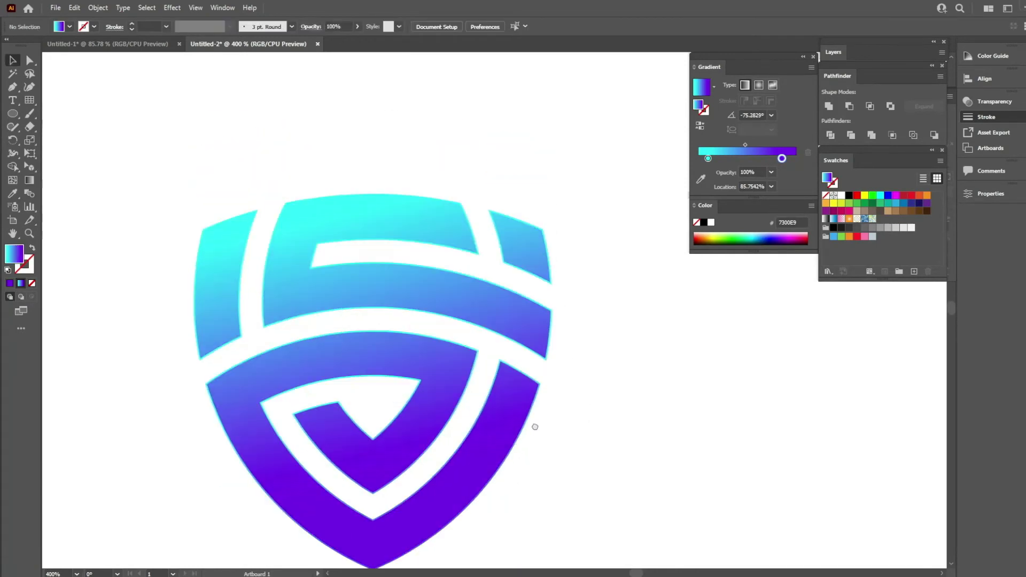
scroll(505, 401, up, 2)
scroll(505, 347, down, 1)
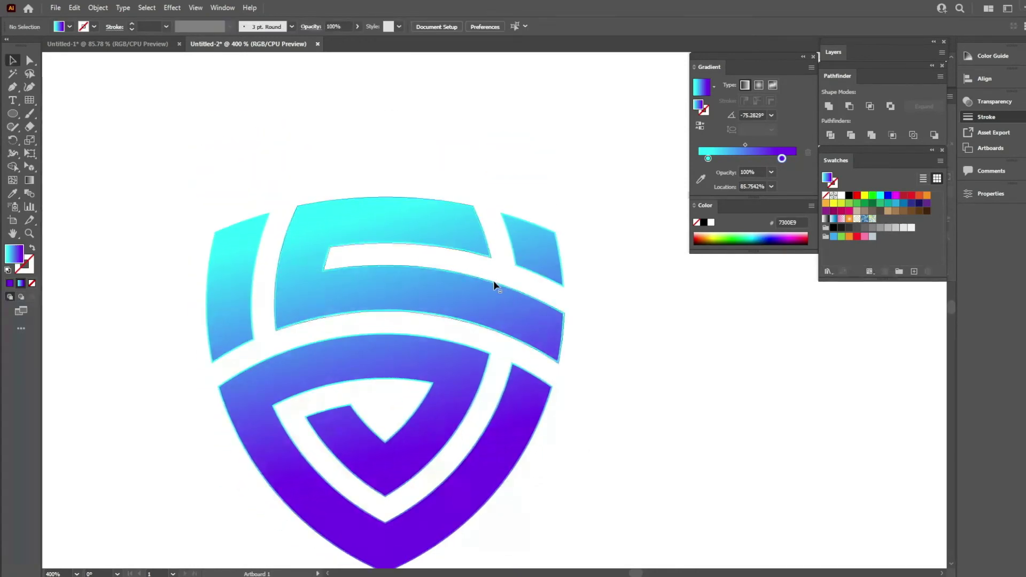
Reselect the logo group, zoom out, and redraw the gradient across its pieces.
click(493, 281)
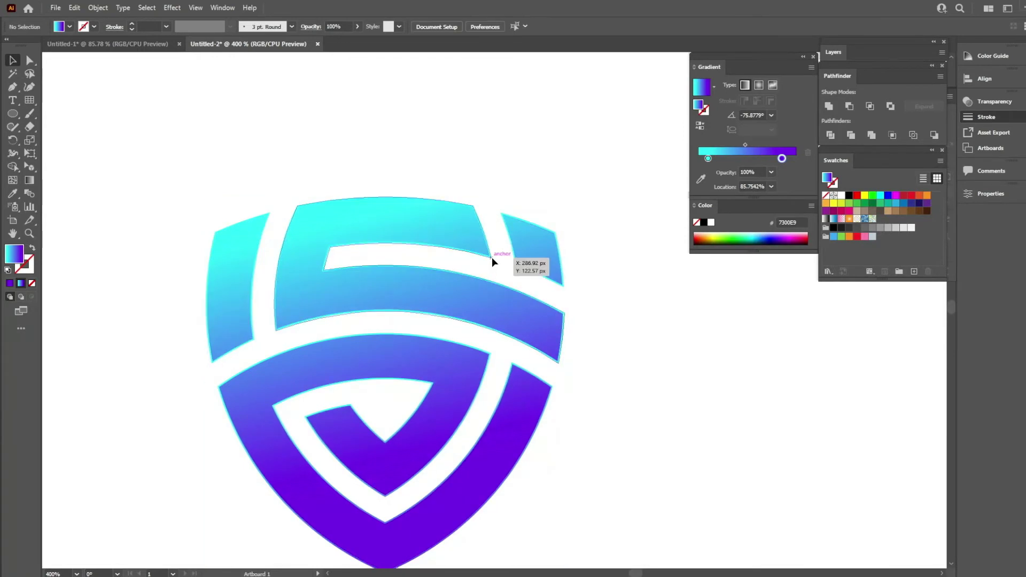
key(g)
key(ctrl+minus)
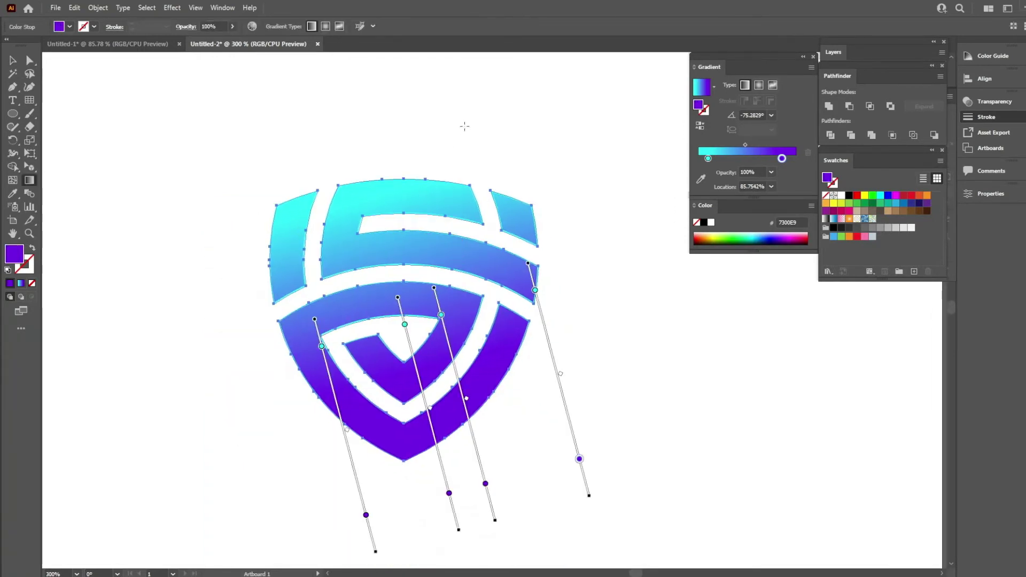
drag(465, 126, 396, 492)
key(v)
click(582, 395)
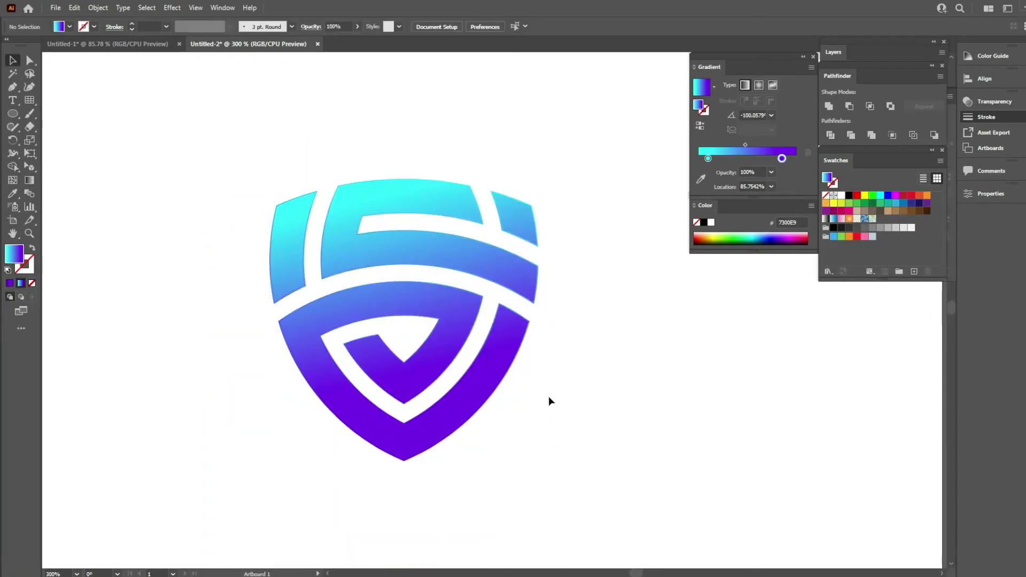
click(501, 231)
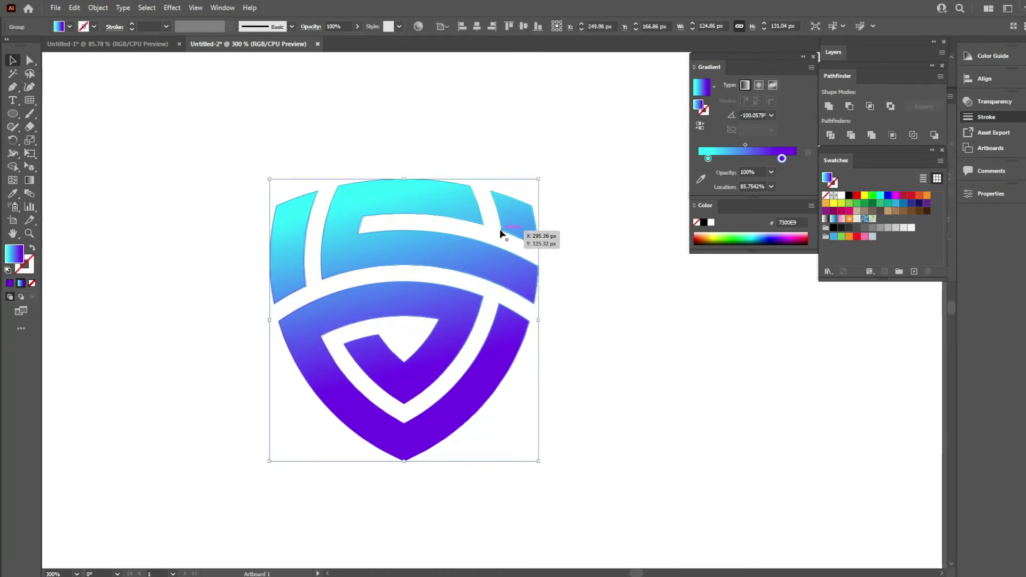
click(319, 198)
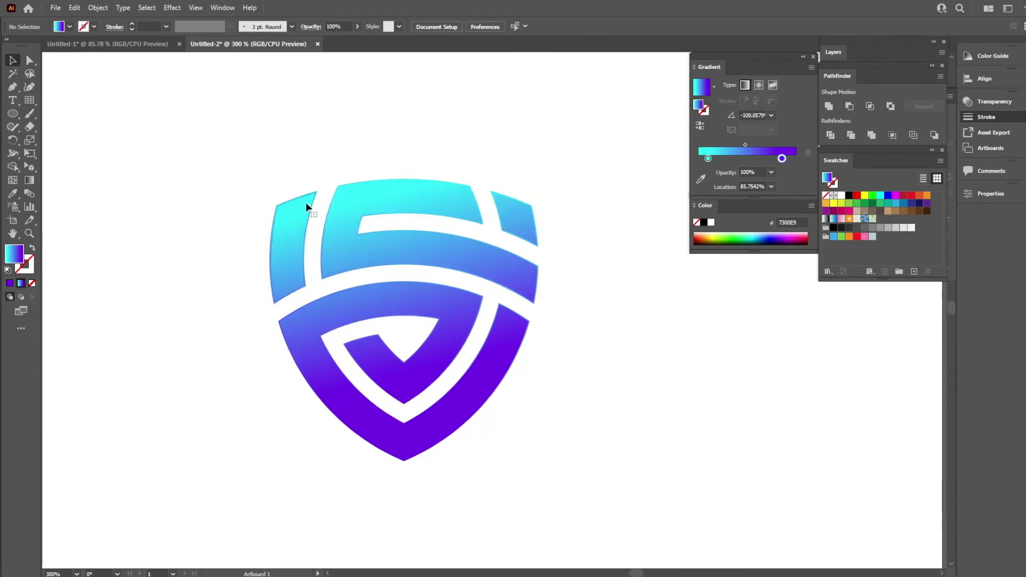
Select all pieces and sweep one near-vertical gradient, about -93°, from cyan top to purple bottom.
key(ctrl+a)
key(g)
drag(407, 105, 311, 462)
drag(364, 115, 387, 505)
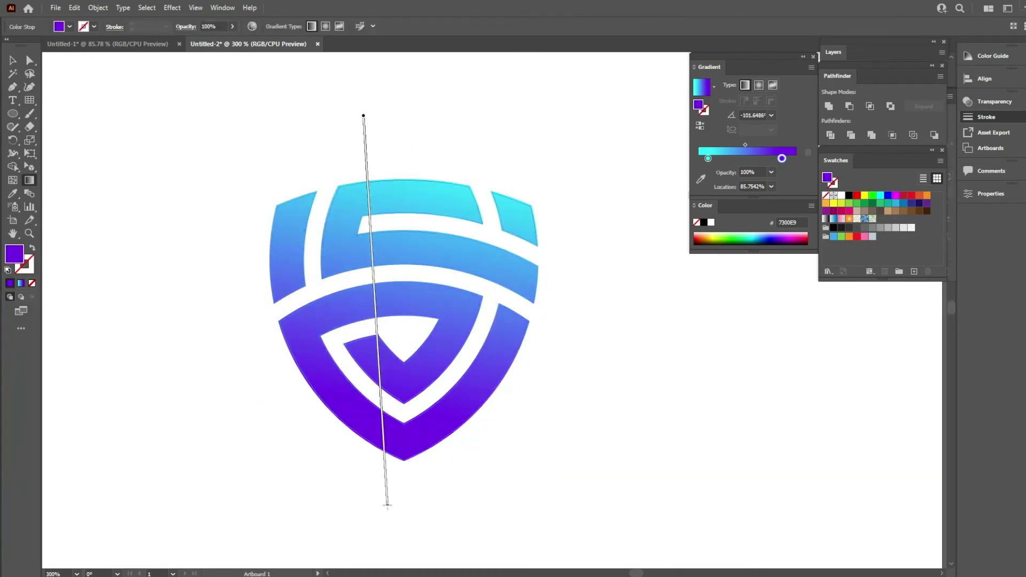
key(v)
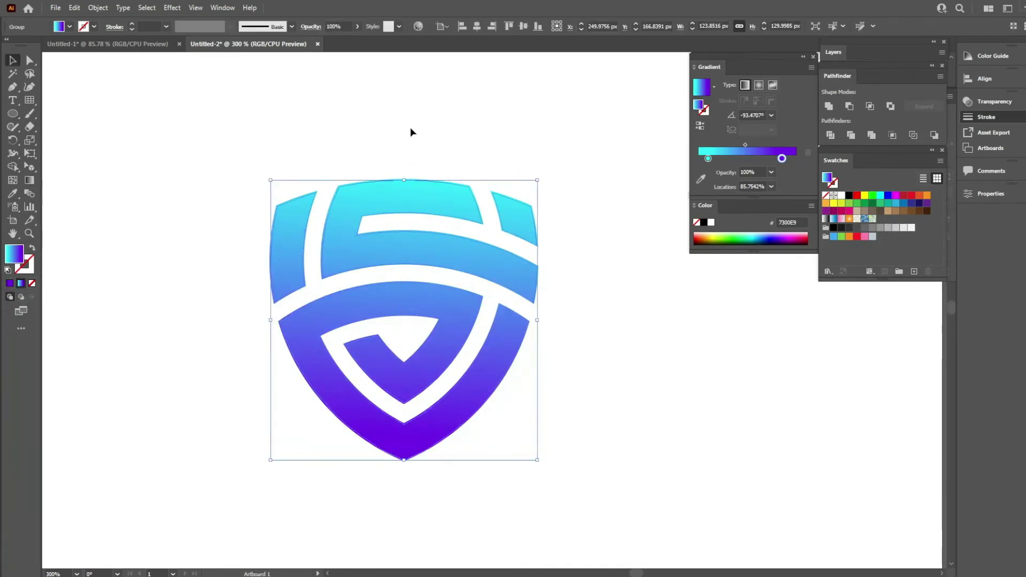
click(427, 138)
Start a Pen-tool highlight shape at the left end of the upper crossing stripe.
click(418, 361)
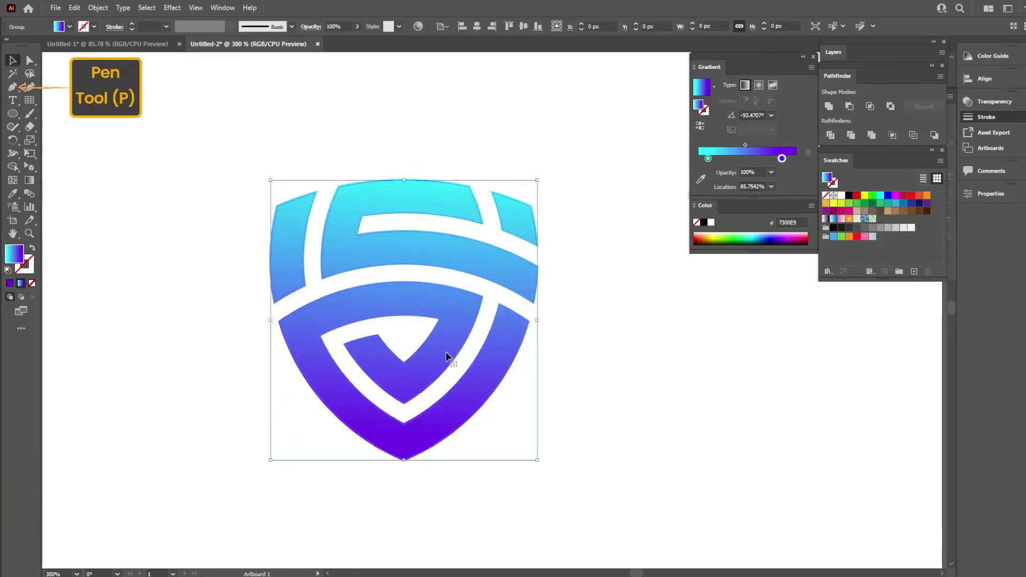
click(606, 334)
click(12, 87)
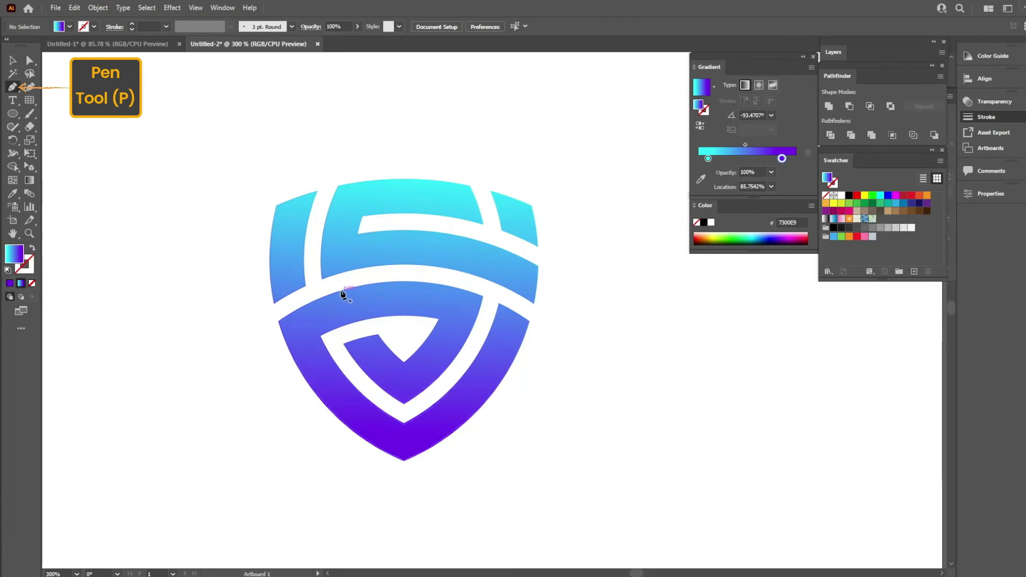
click(323, 277)
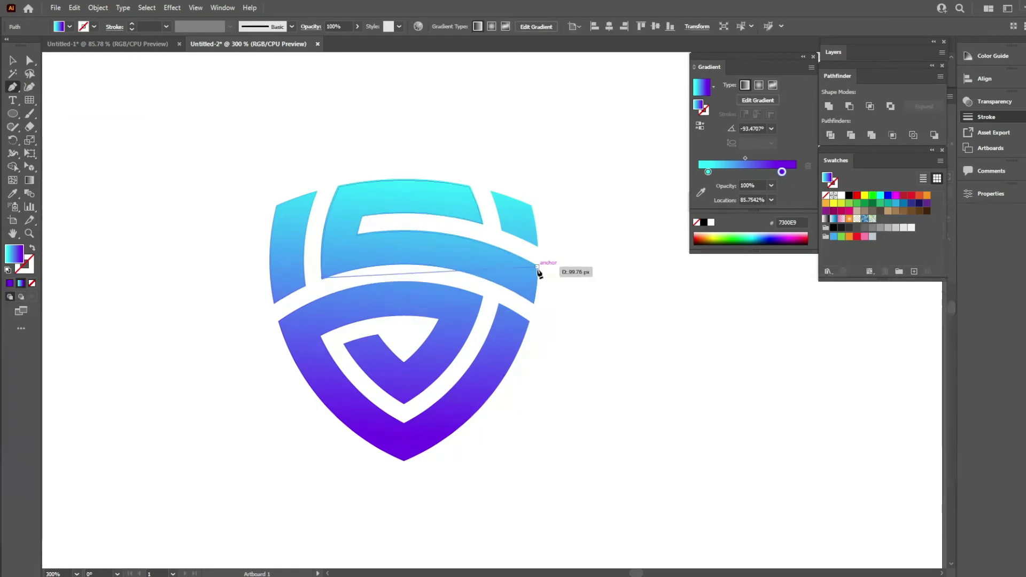
scroll(470, 274, up, 5)
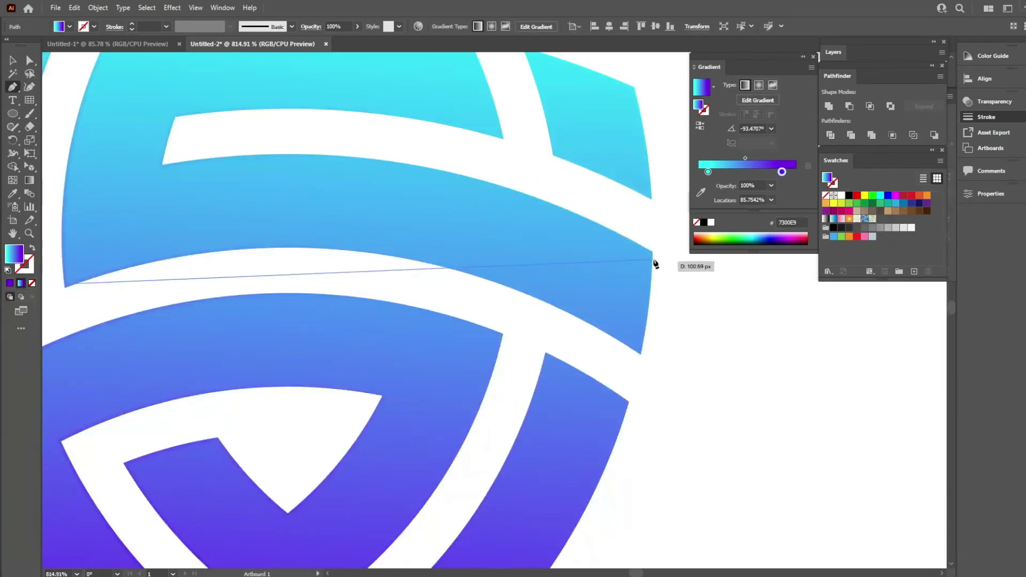
mouse_move(652, 254)
mouse_down()
mouse_move(942, 350)
mouse_move(719, 403)
mouse_up()
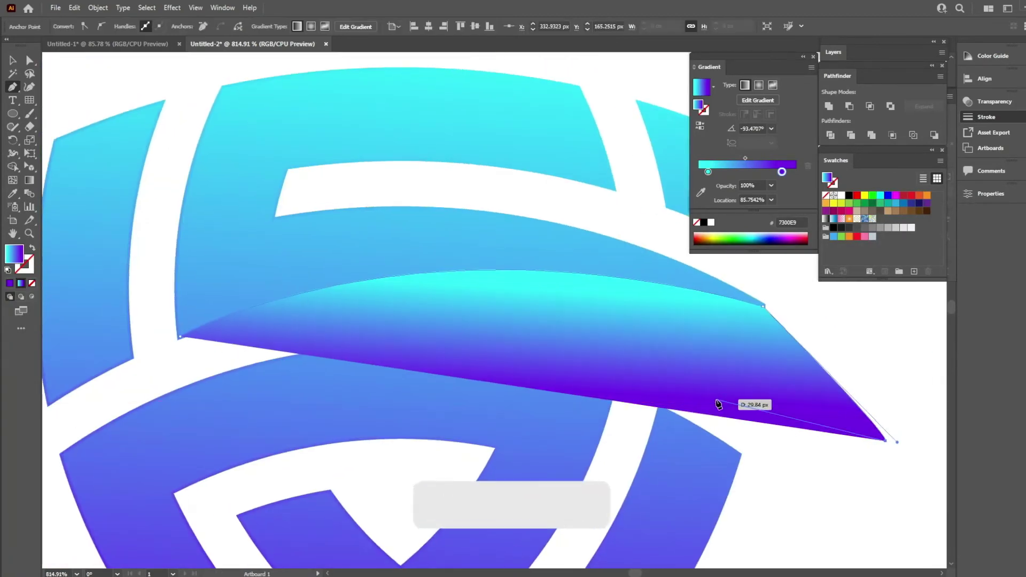
Trace the highlight band along the stripe's lower edge and close the shape.
click(697, 401)
click(551, 356)
click(450, 335)
click(315, 339)
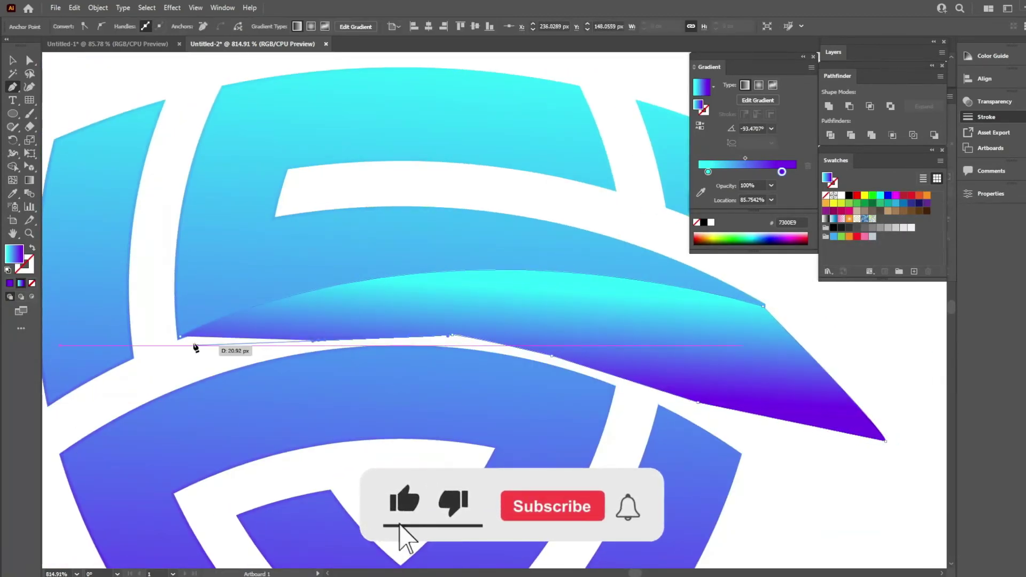
click(180, 337)
key(ctrl+minus)
key(ctrl+minus)
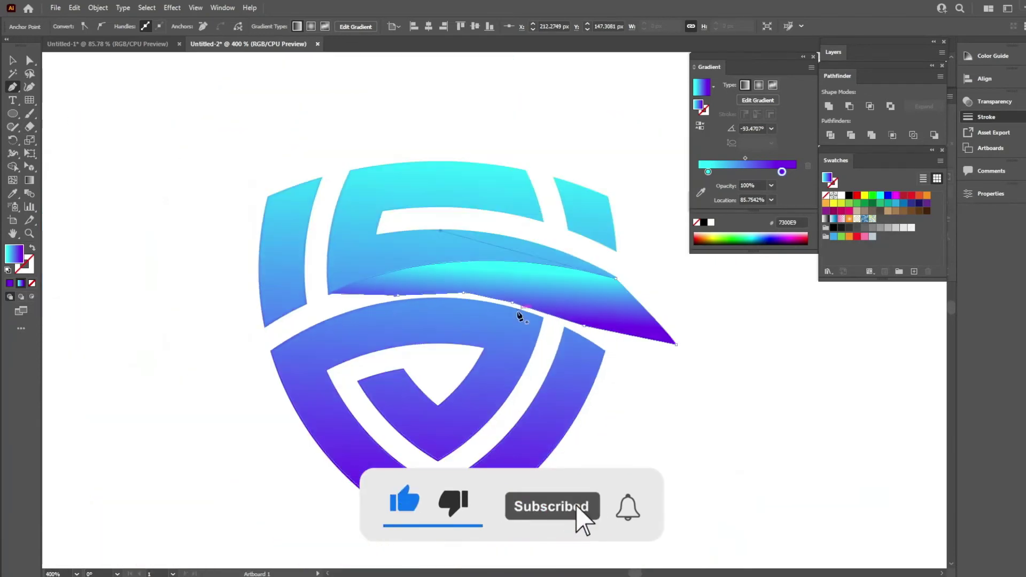
Trim the highlight tip overhanging the shield's right edge with Shape Builder.
key(v)
key(ctrl+a)
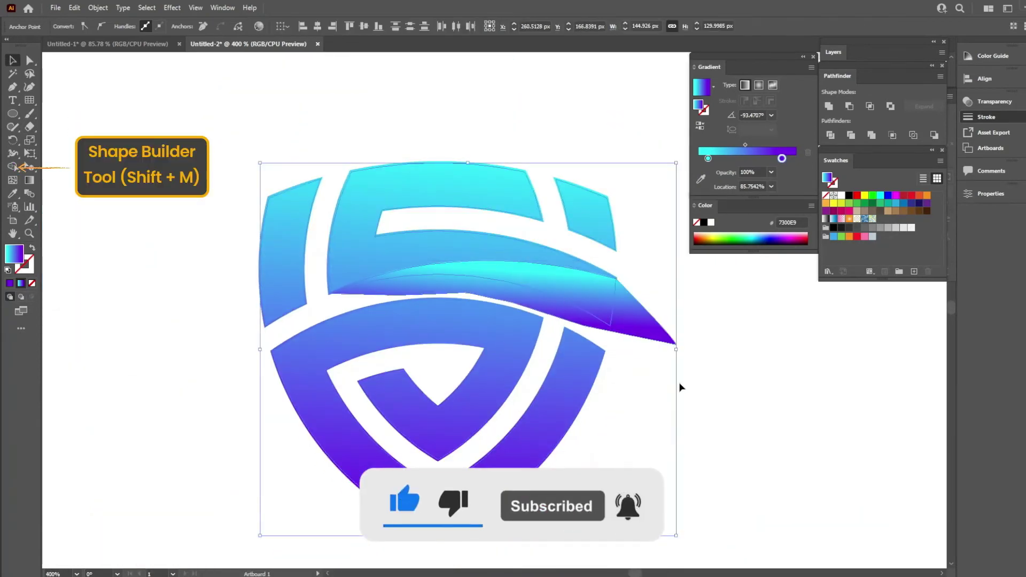
key(shift+m)
alt+click(645, 326)
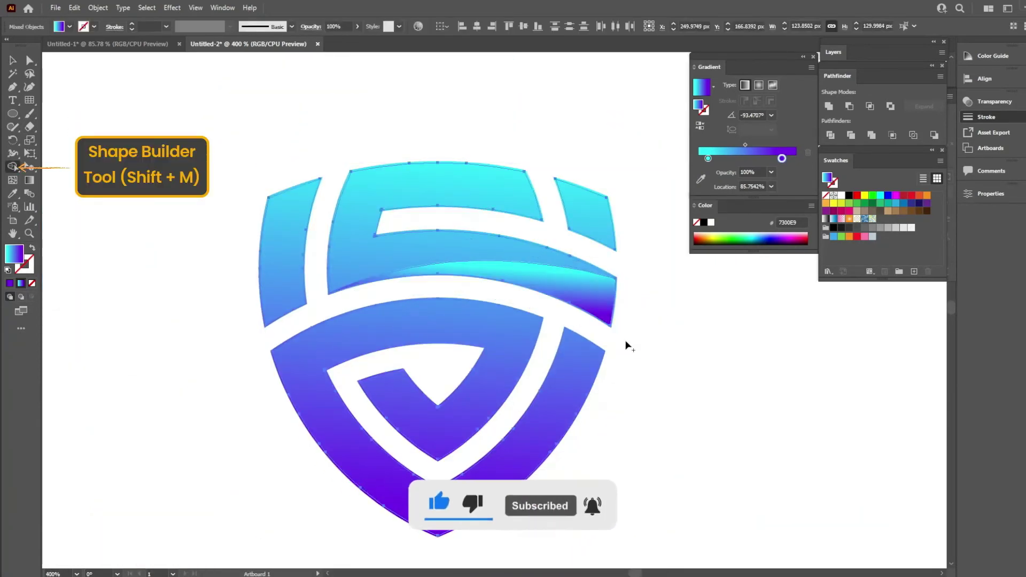
click(728, 318)
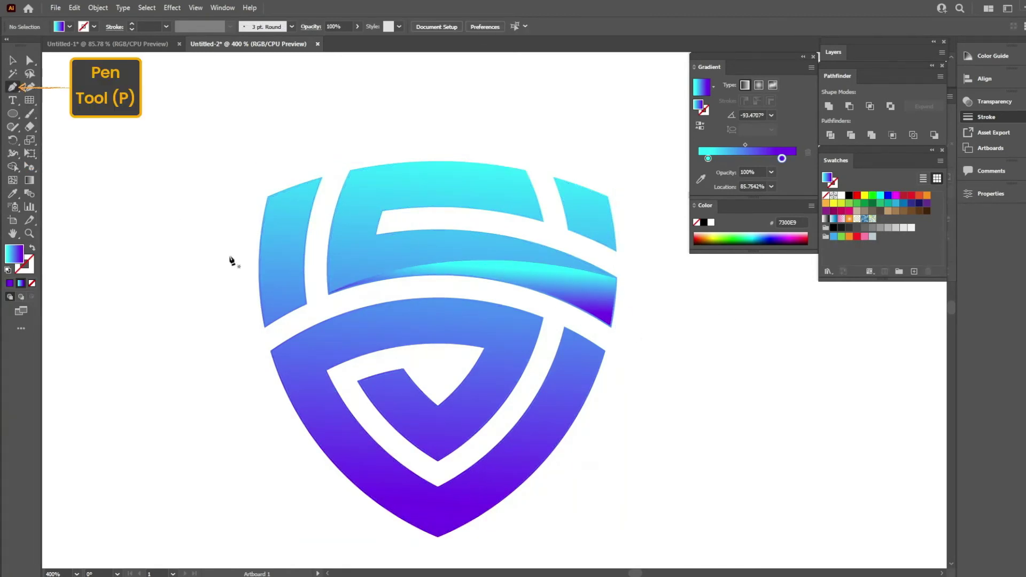
Draw a second closed highlight shape along the inner V band toward its tip.
click(327, 370)
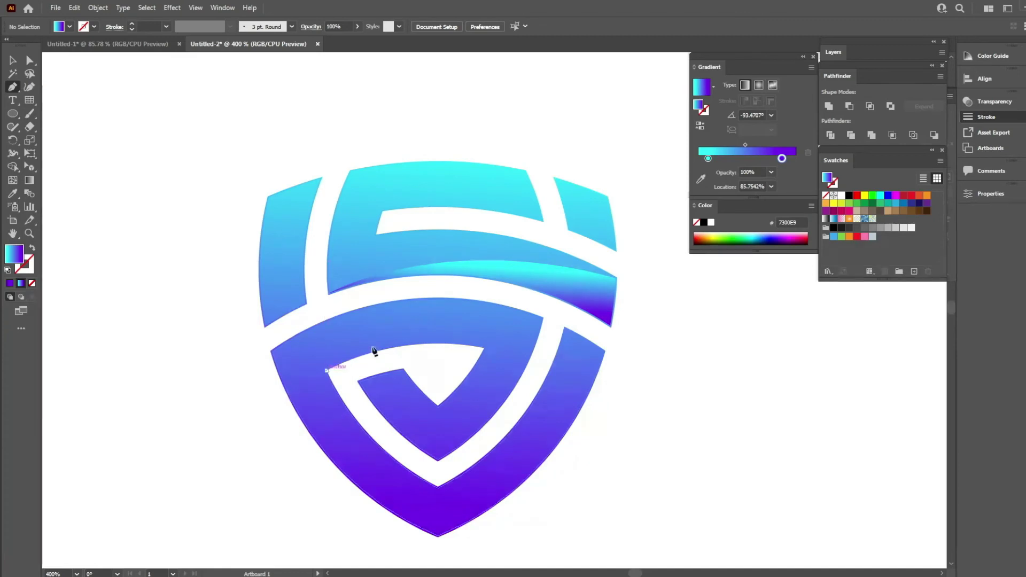
click(541, 318)
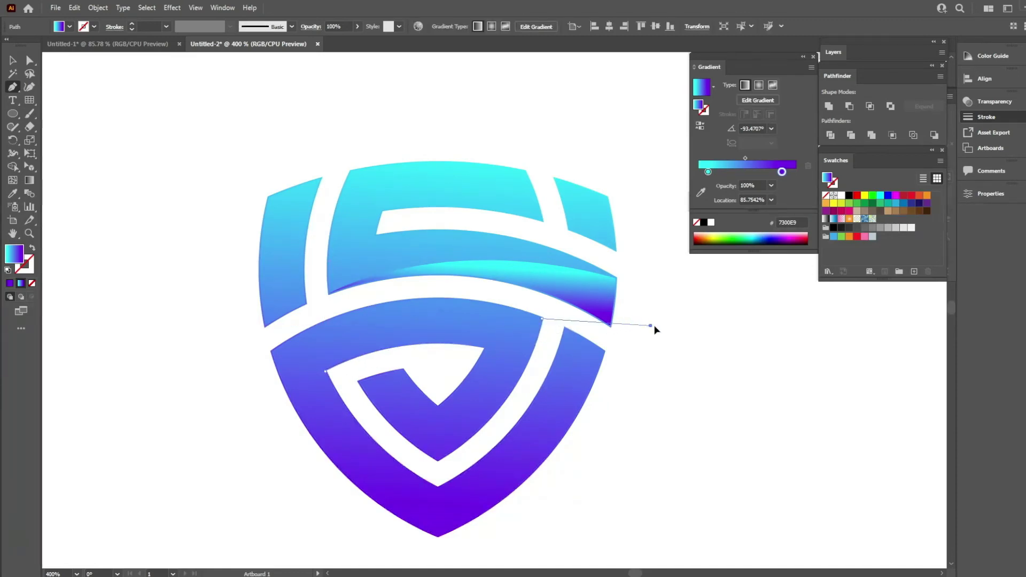
click(545, 347)
drag(491, 443, 468, 465)
click(437, 470)
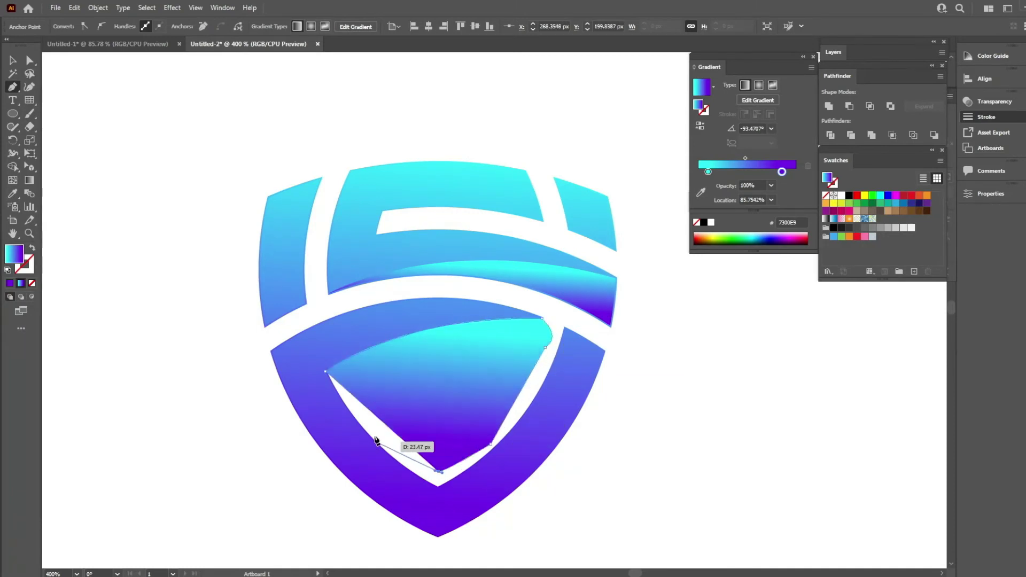
click(363, 417)
drag(325, 370, 328, 375)
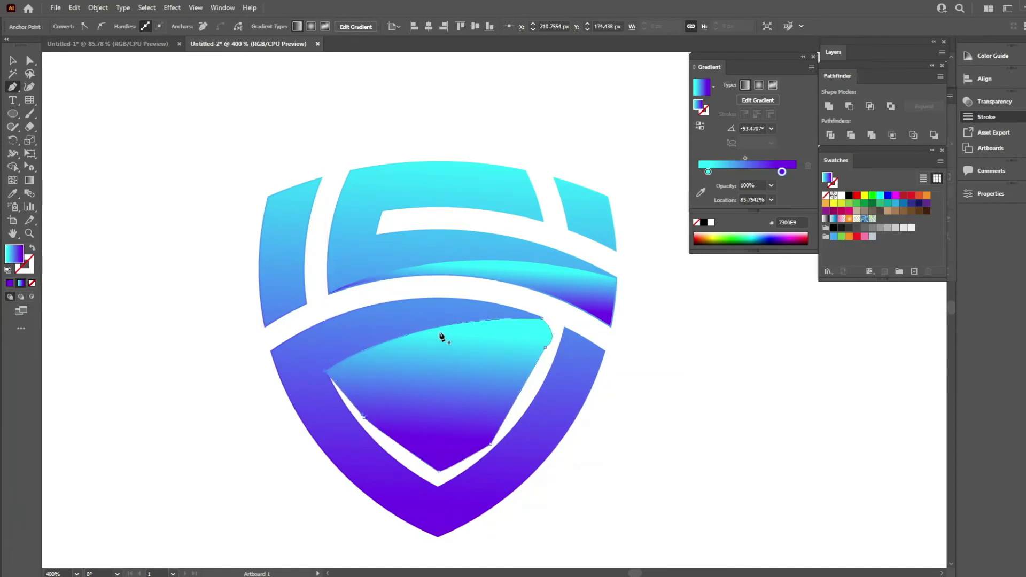
Merge the new highlight region into one shape with Shape Builder and select it alone.
key(ctrl+a)
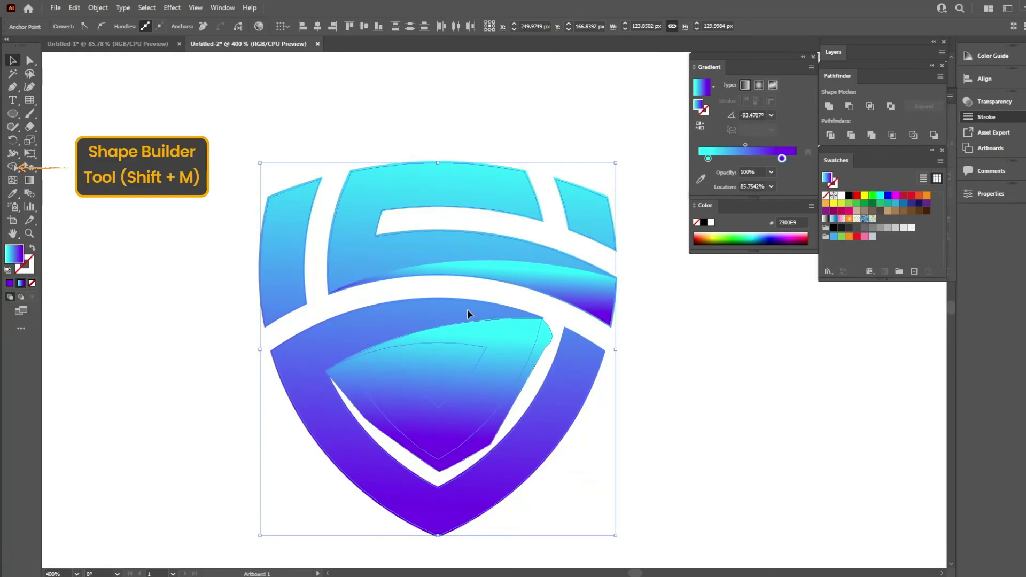
key(shift+m)
click(544, 342)
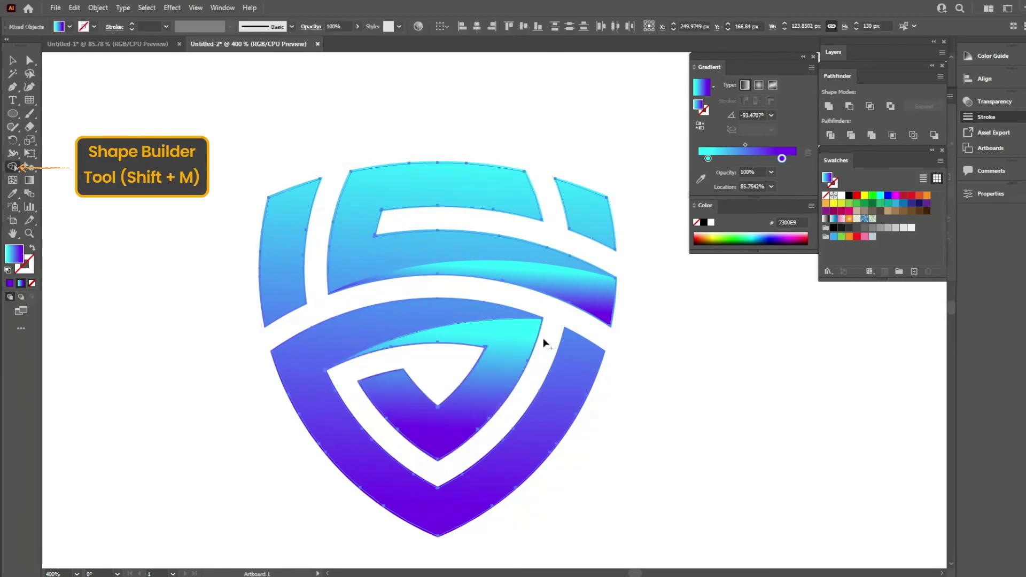
key(v)
click(562, 324)
click(511, 334)
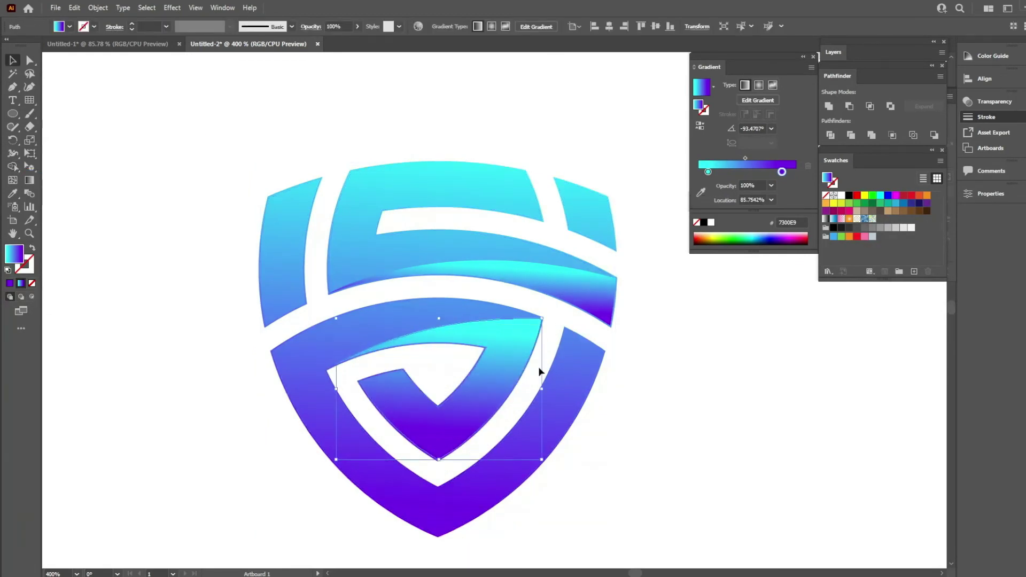
Run the highlight's gradient diagonally from cyan at the bottom to purple at the top.
key(g)
drag(466, 442, 427, 297)
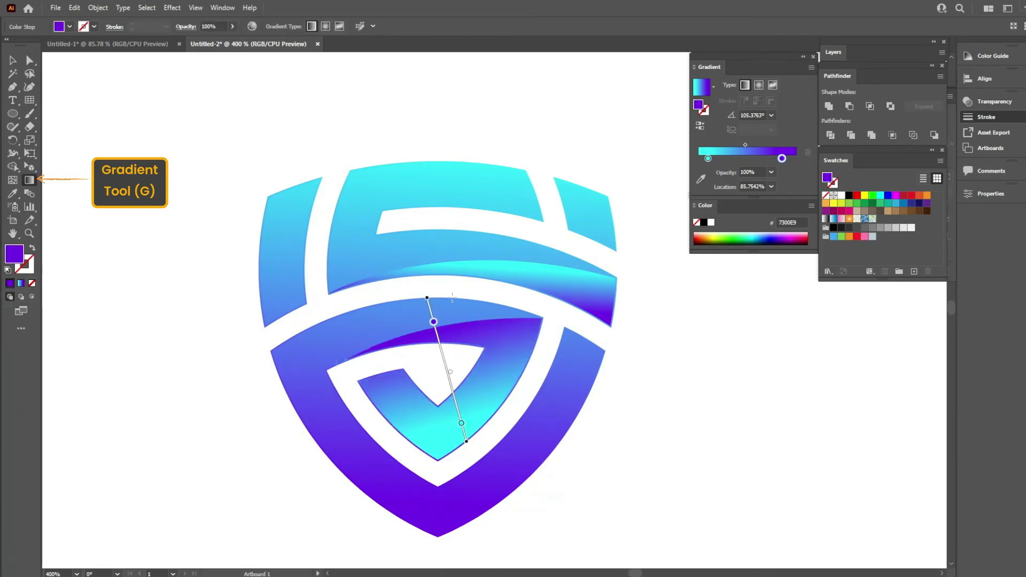
drag(527, 447, 424, 320)
key(v)
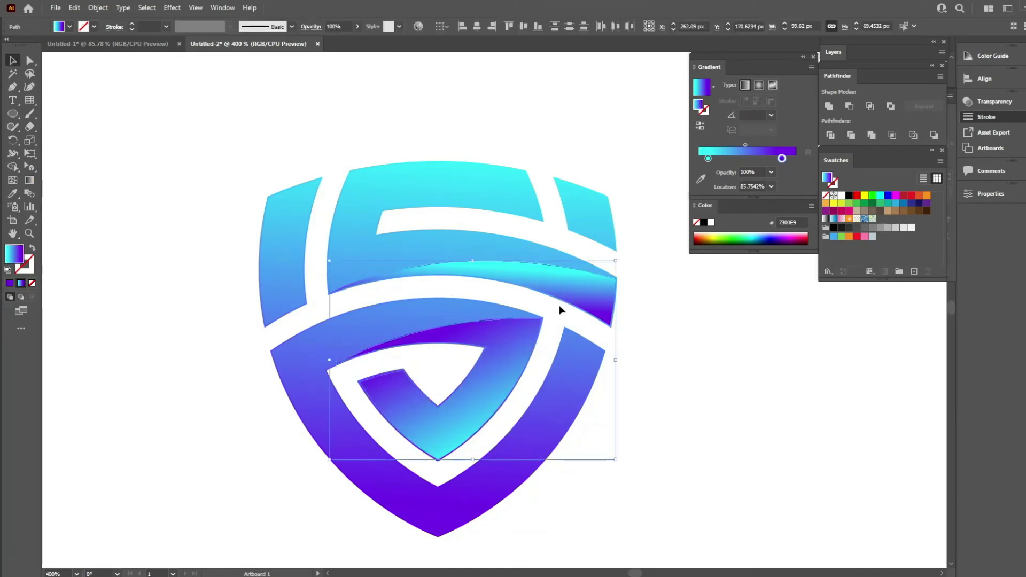
key(g)
mouse_move(446, 228)
mouse_down()
mouse_move(538, 430)
mouse_move(439, 257)
mouse_up()
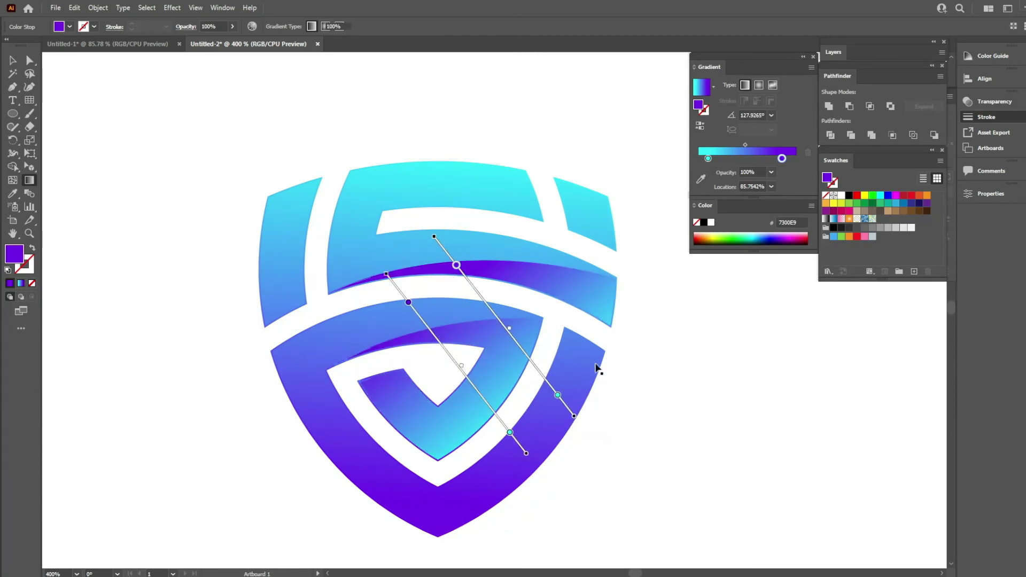
key(v)
click(632, 345)
Select the whole shield logo, move it to the artboard centre and enlarge it.
key(ctrl+minus)
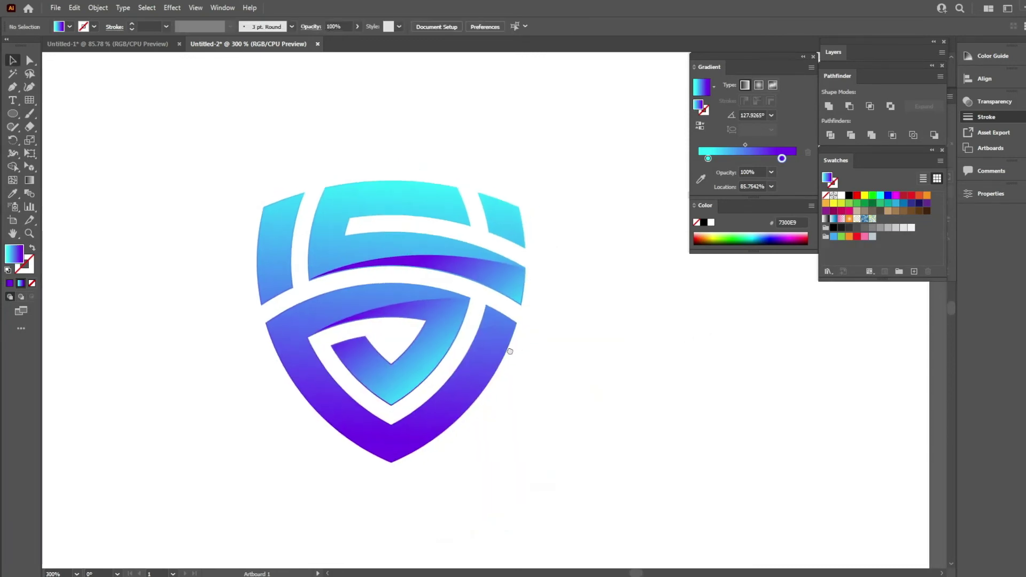
drag(510, 351, 496, 360)
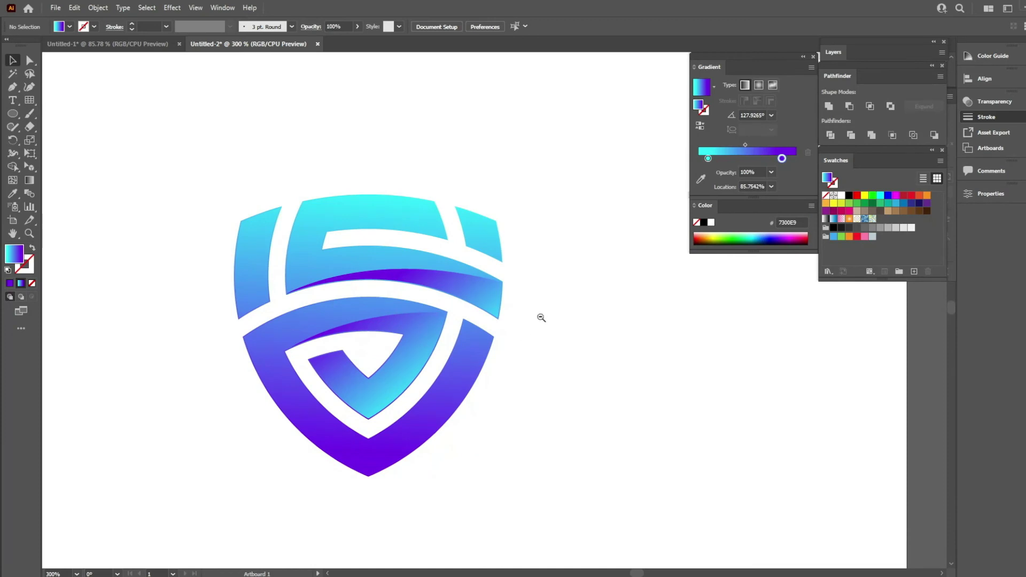
alt+click(541, 317)
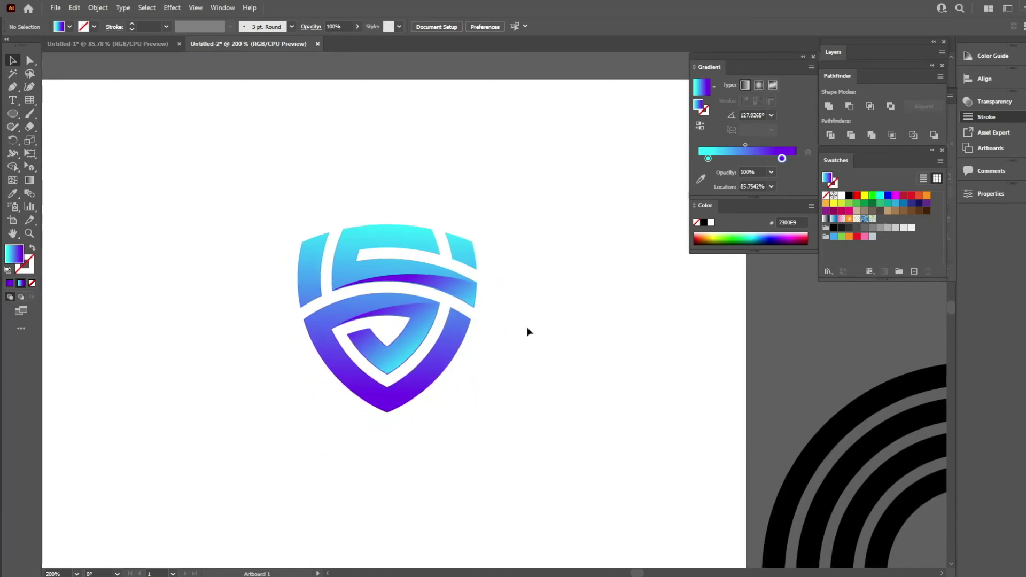
drag(206, 169, 549, 460)
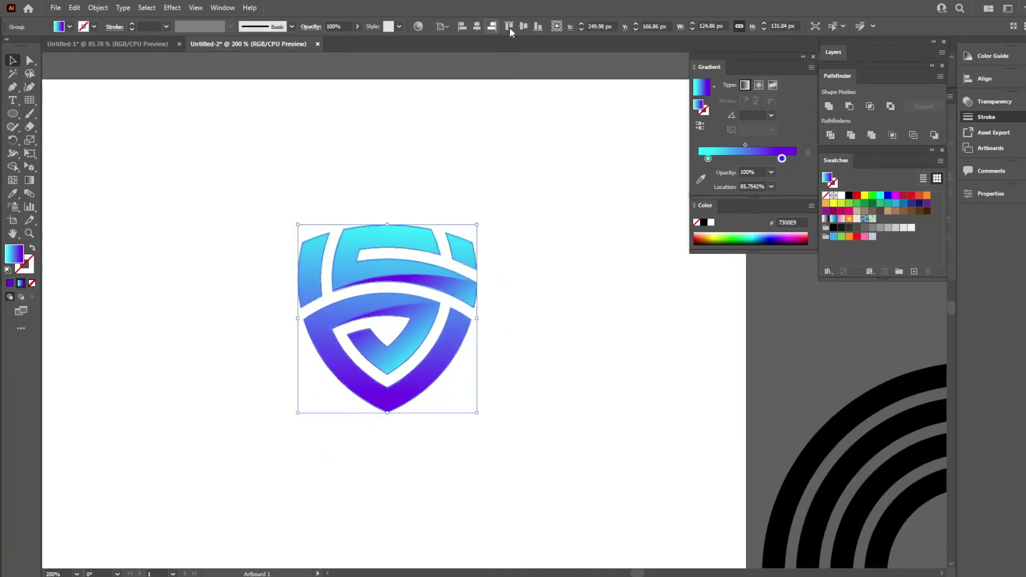
mouse_move(470, 237)
mouse_down()
mouse_move(496, 348)
mouse_move(505, 274)
mouse_move(475, 282)
mouse_move(510, 229)
mouse_up()
key(ctrl+minus)
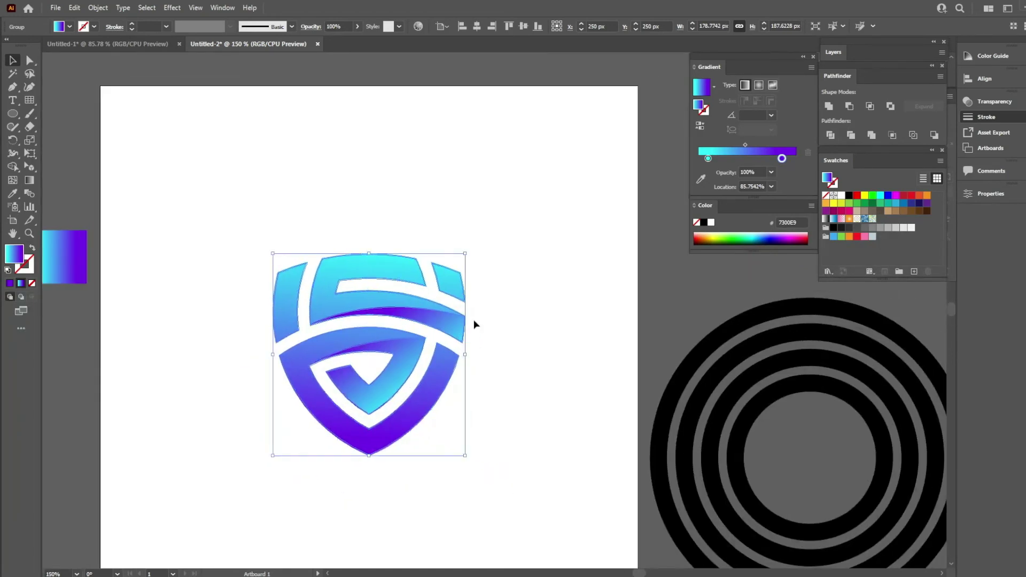
Draw a 500 x 500 px square and centre it on the artboard.
key(m)
click(278, 190)
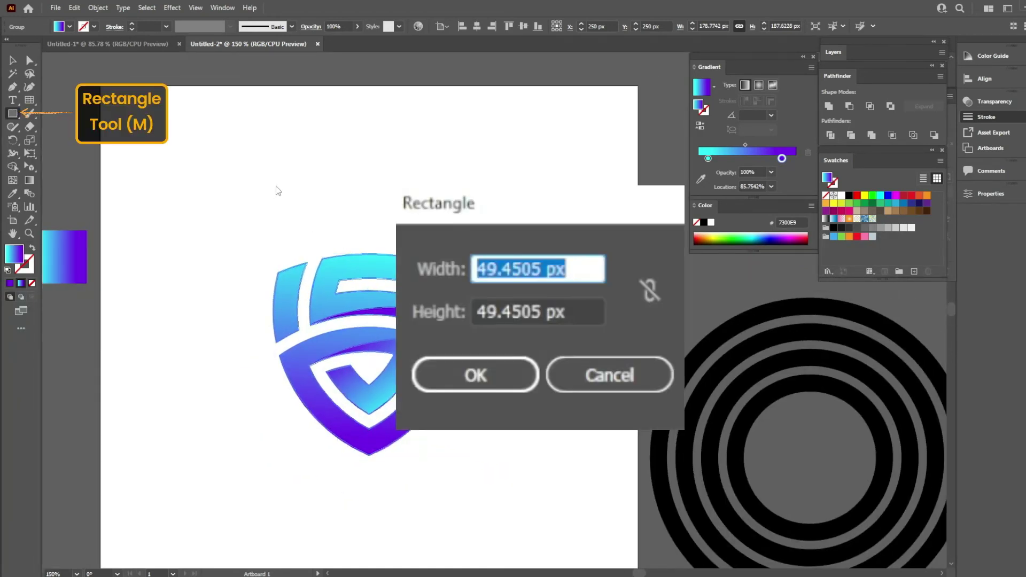
text(500)
key(Tab)
text(500)
key(Return)
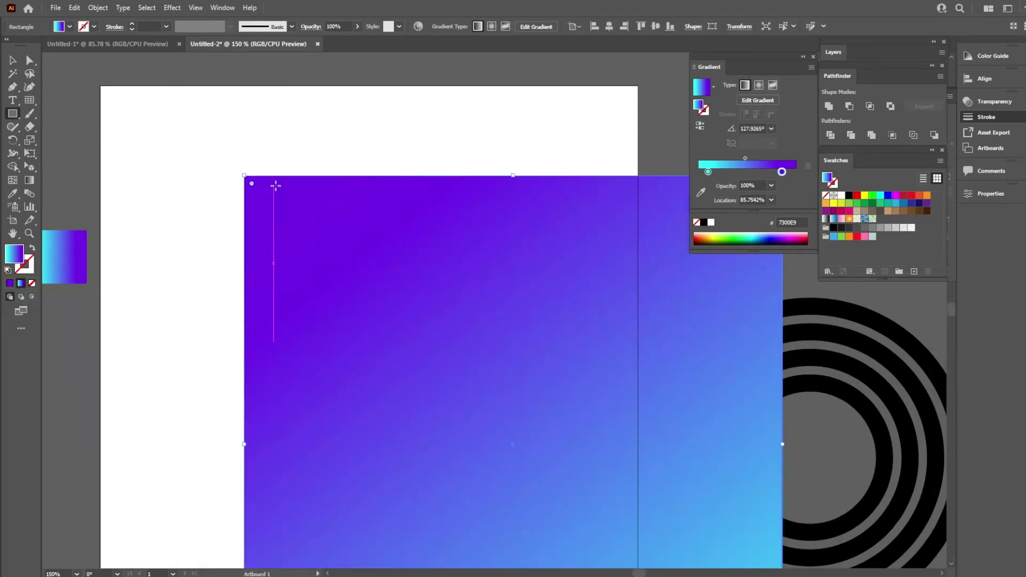
click(609, 26)
click(655, 26)
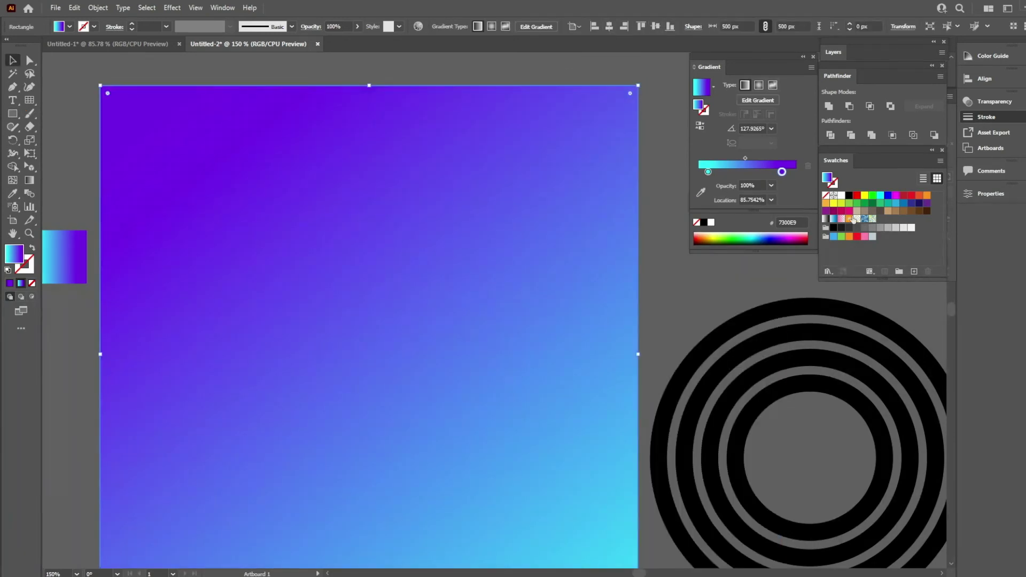
Fill the square with dark navy #030B51 and send it behind the shield.
click(831, 227)
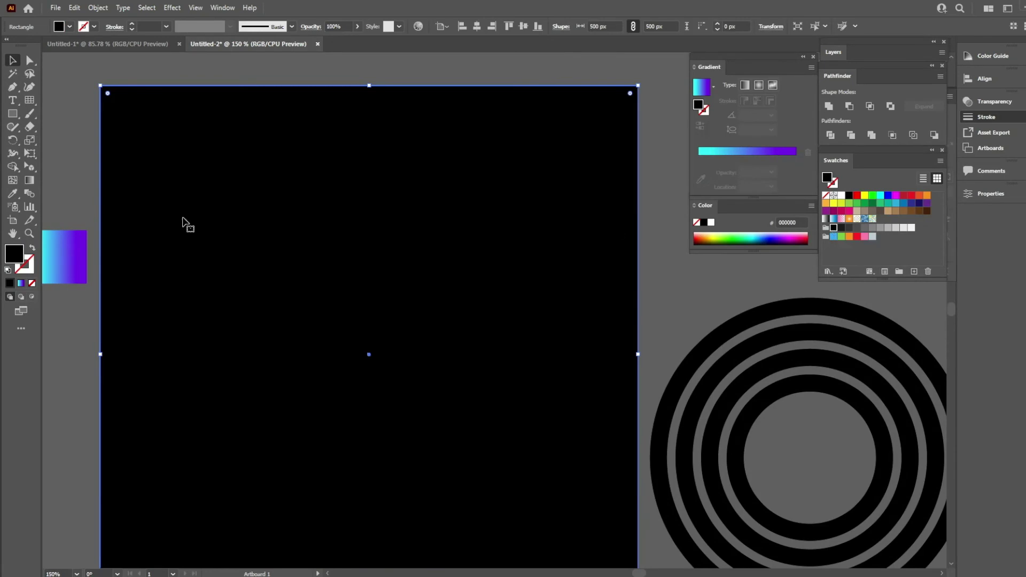
double_click(15, 254)
text(030B51)
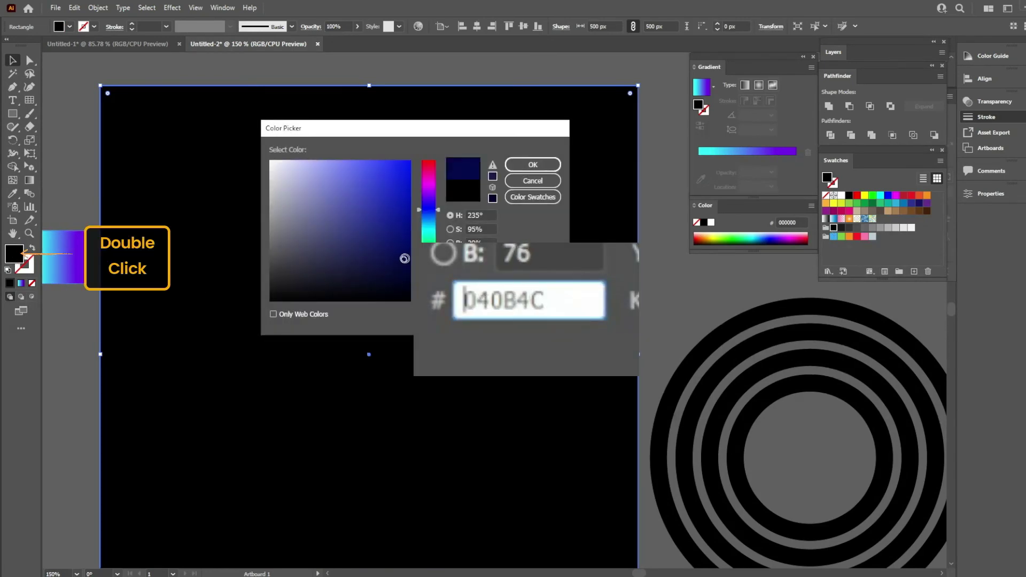
click(529, 164)
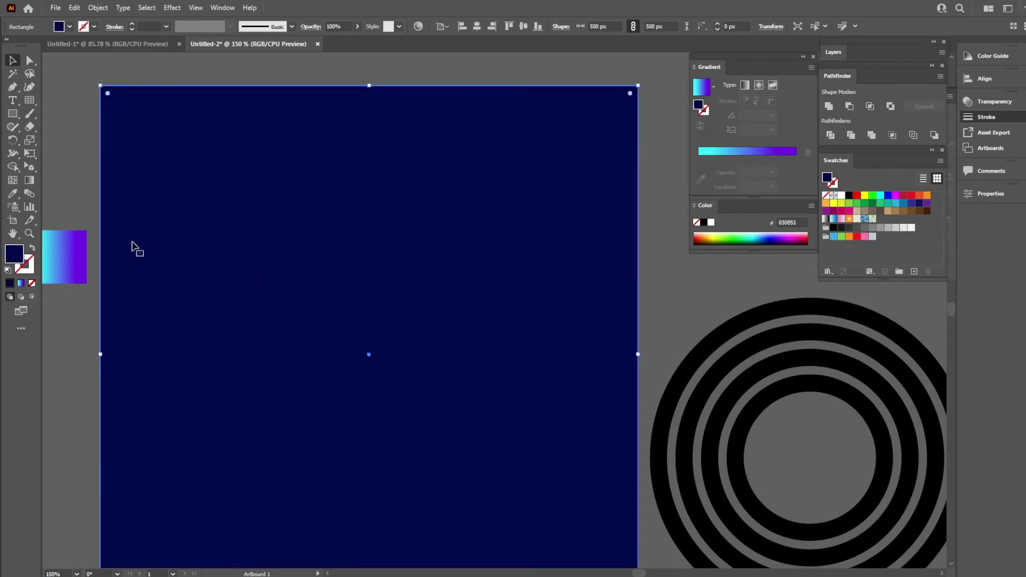
right_click(297, 232)
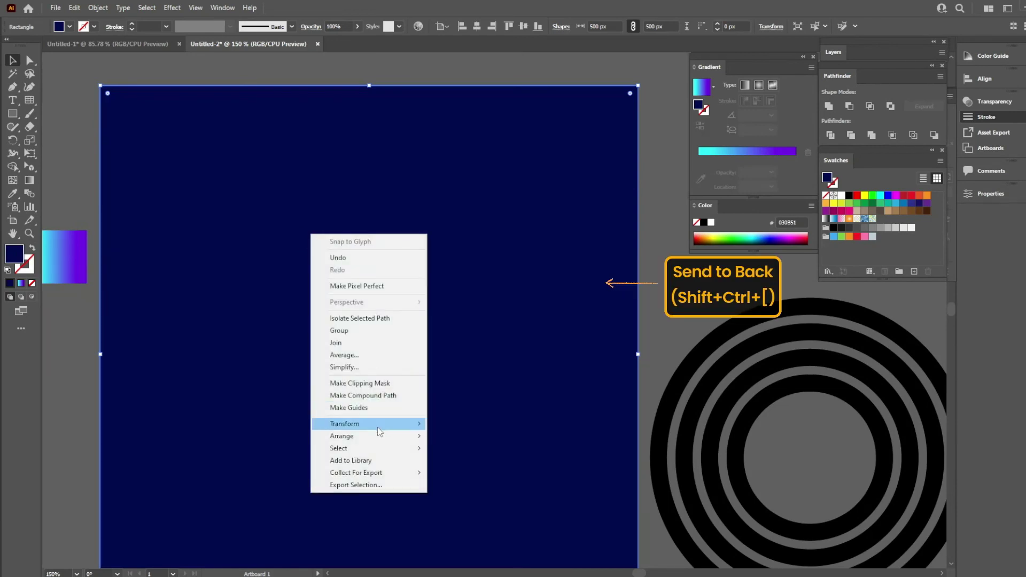
click(472, 472)
click(438, 315)
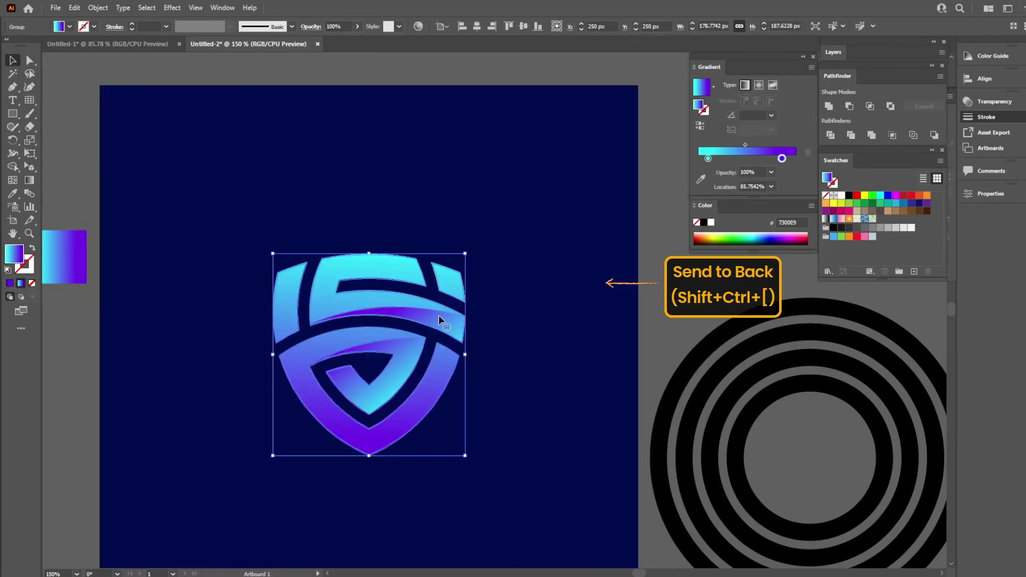
Duplicate the shield slightly lower, fill it dark grey, and add a Gaussian Blur.
drag(418, 286, 420, 299)
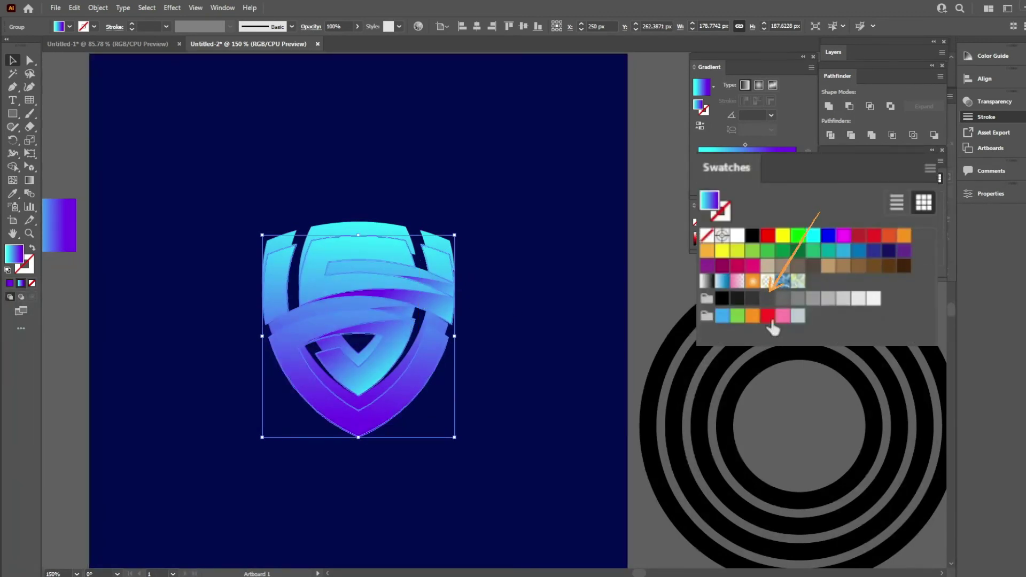
click(772, 298)
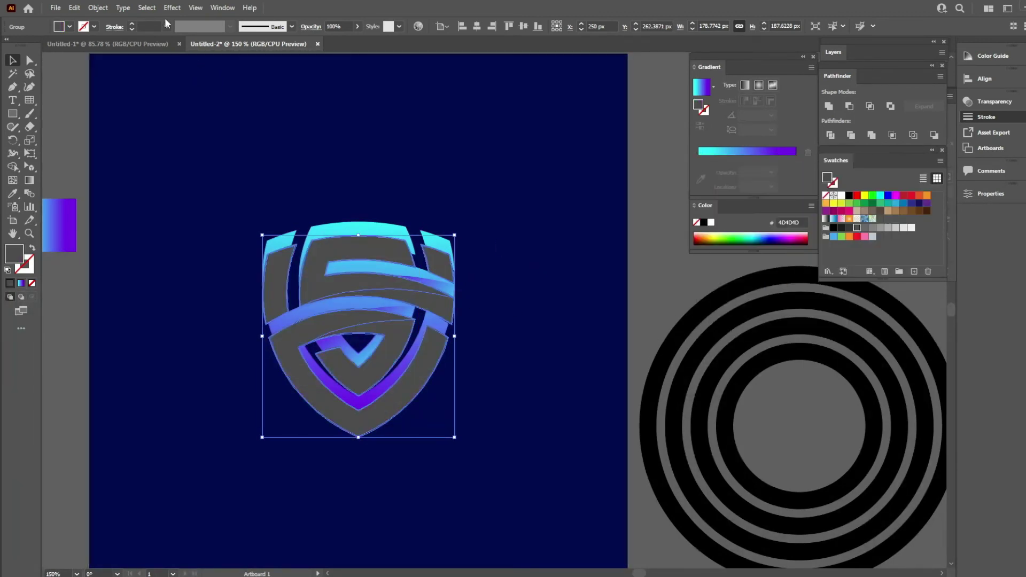
click(167, 9)
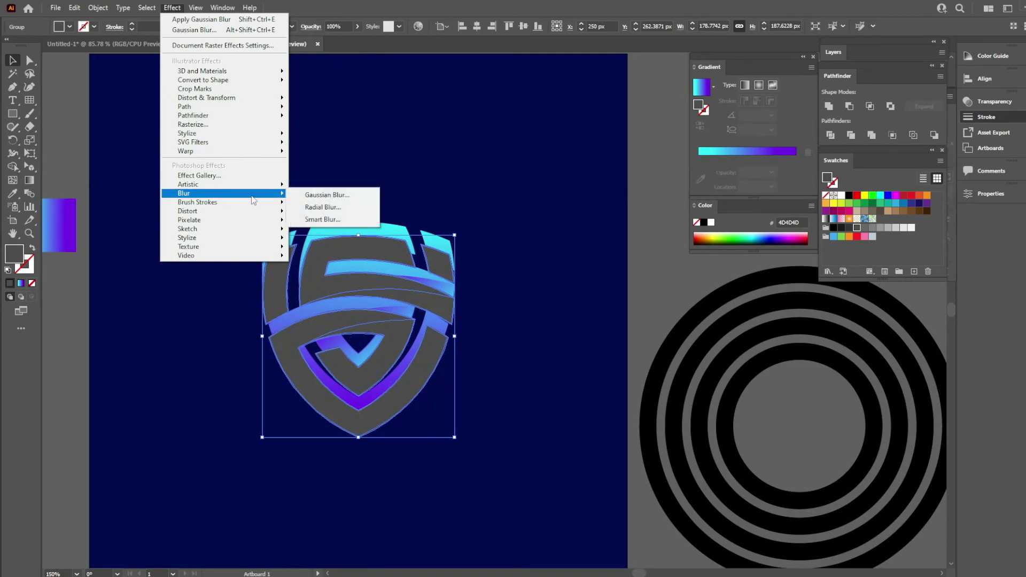
click(334, 195)
drag(618, 279, 628, 279)
click(666, 307)
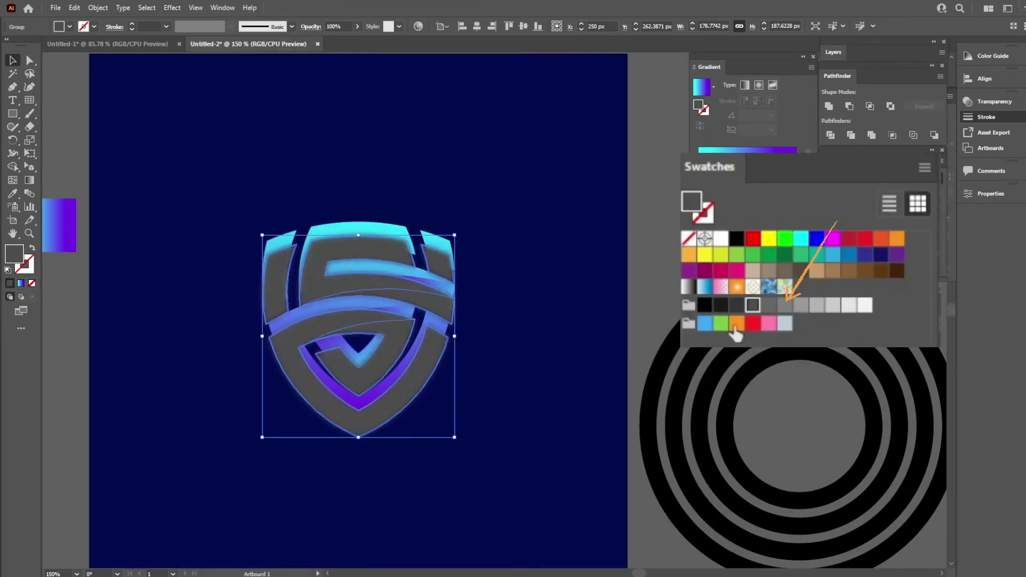
Lighten the shadow copy, set it to Multiply, and send it behind the shield.
click(785, 306)
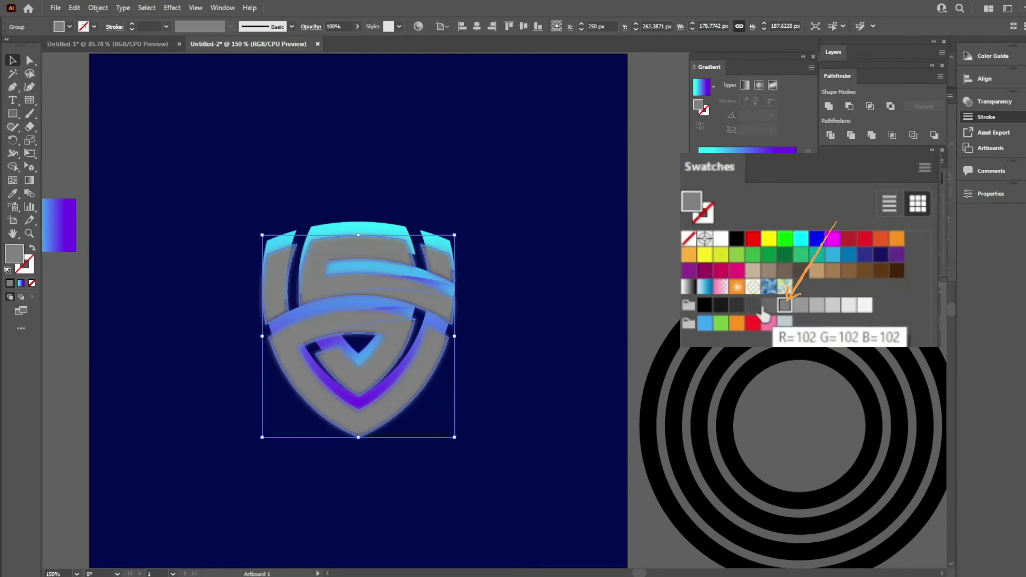
click(310, 28)
click(219, 55)
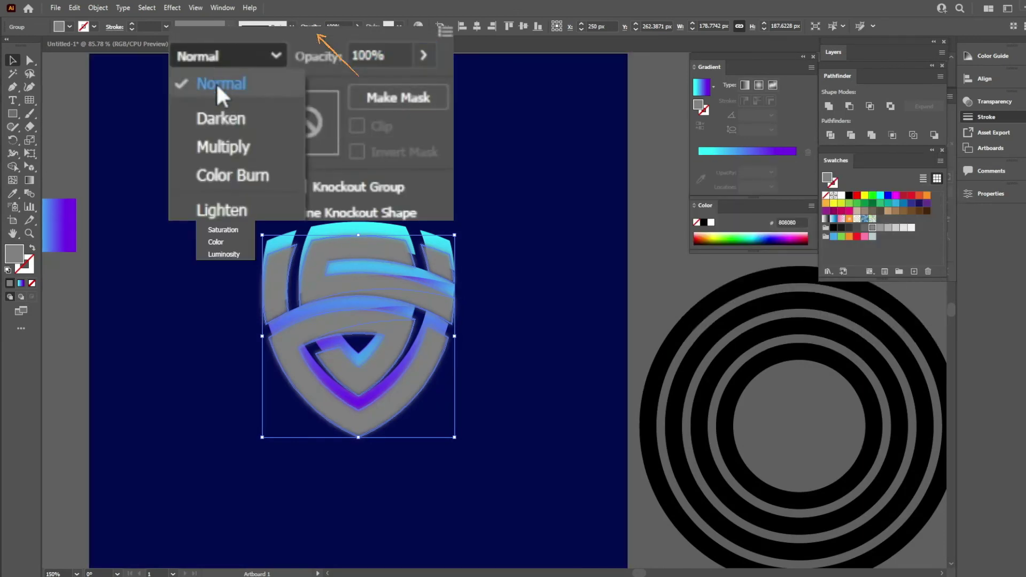
click(217, 144)
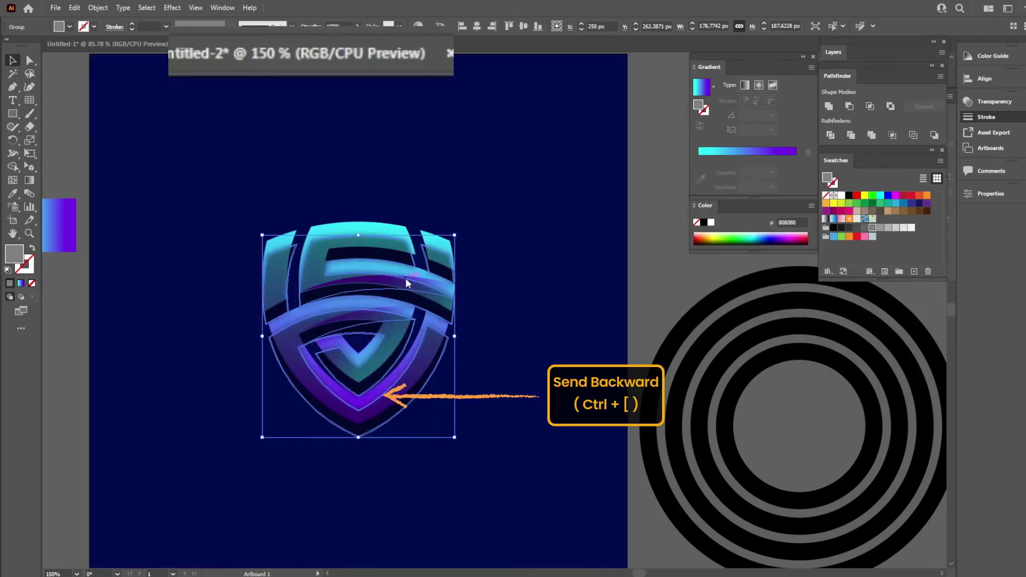
right_click(406, 278)
click(558, 440)
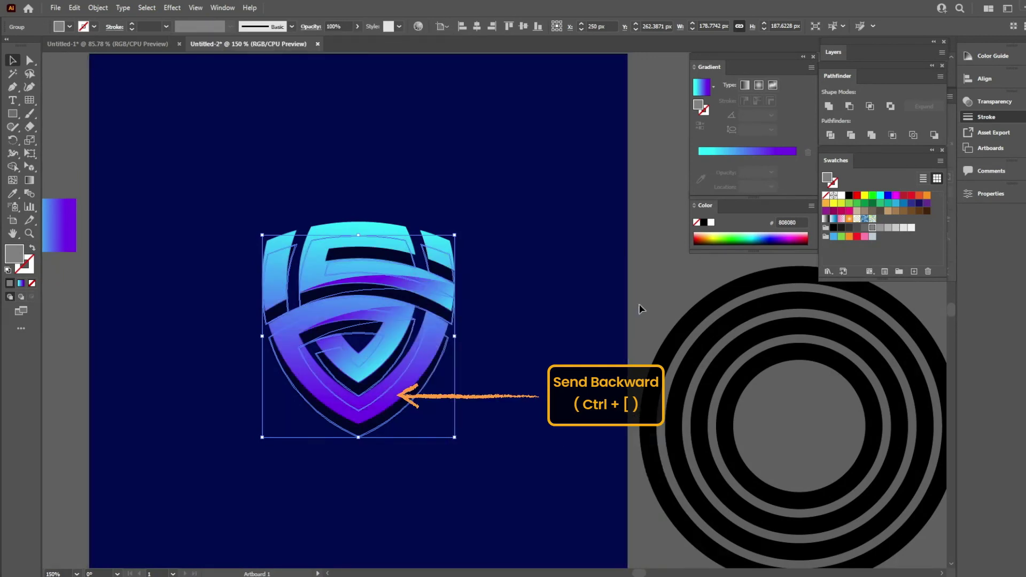
Change the shadow fill to a very light grey and review the result.
click(648, 274)
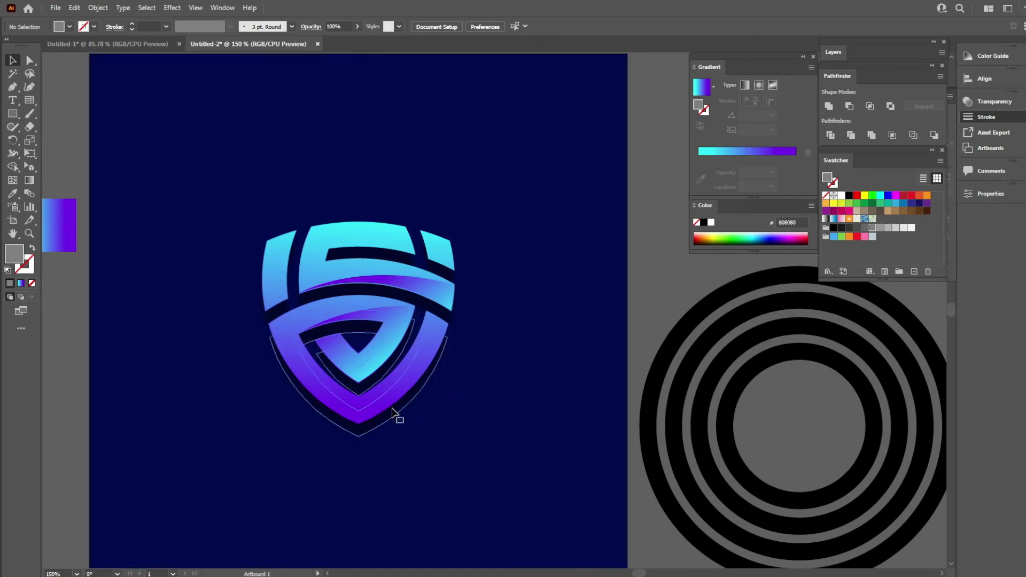
click(393, 415)
click(852, 300)
click(656, 294)
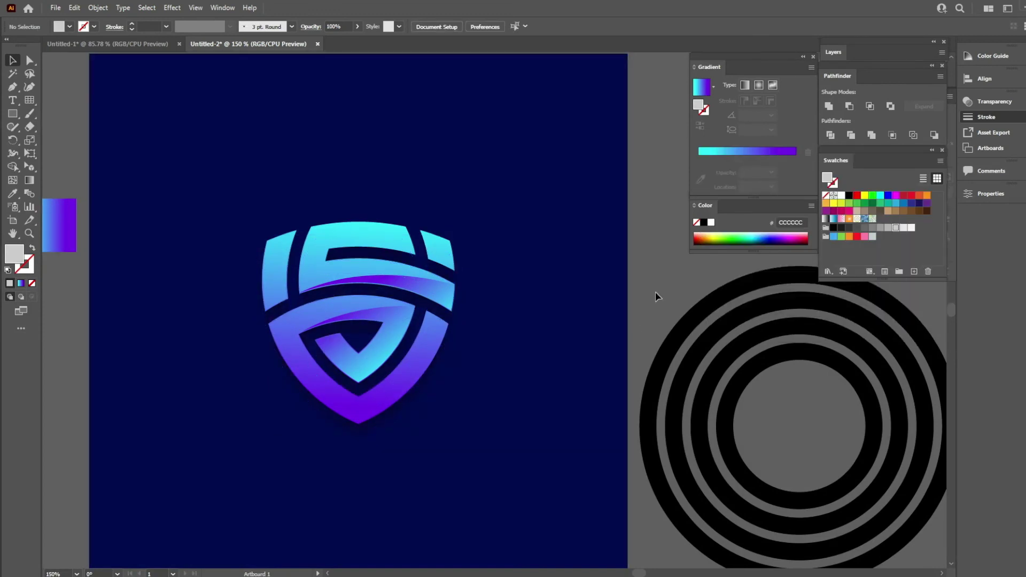
key(ctrl+0)
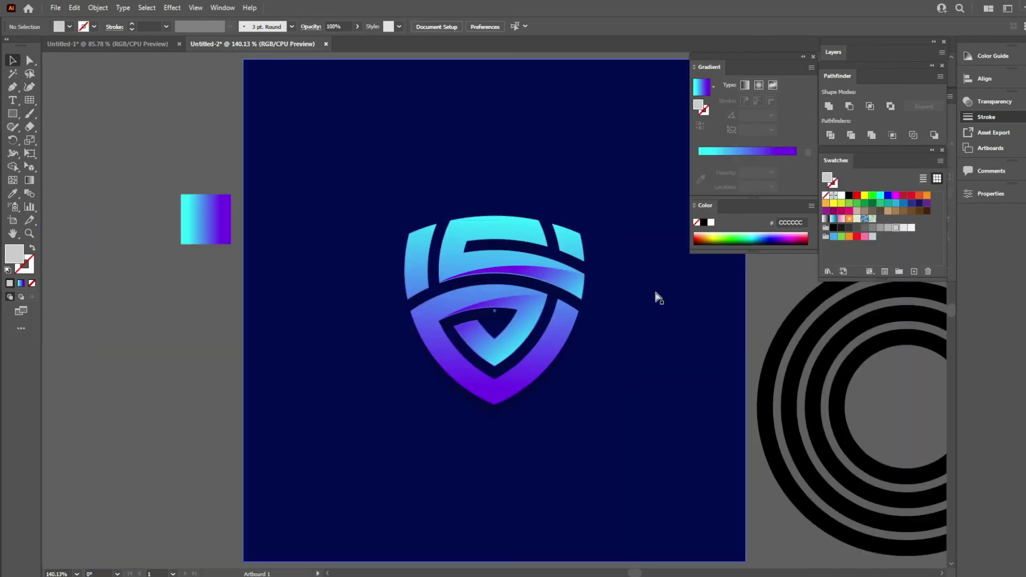